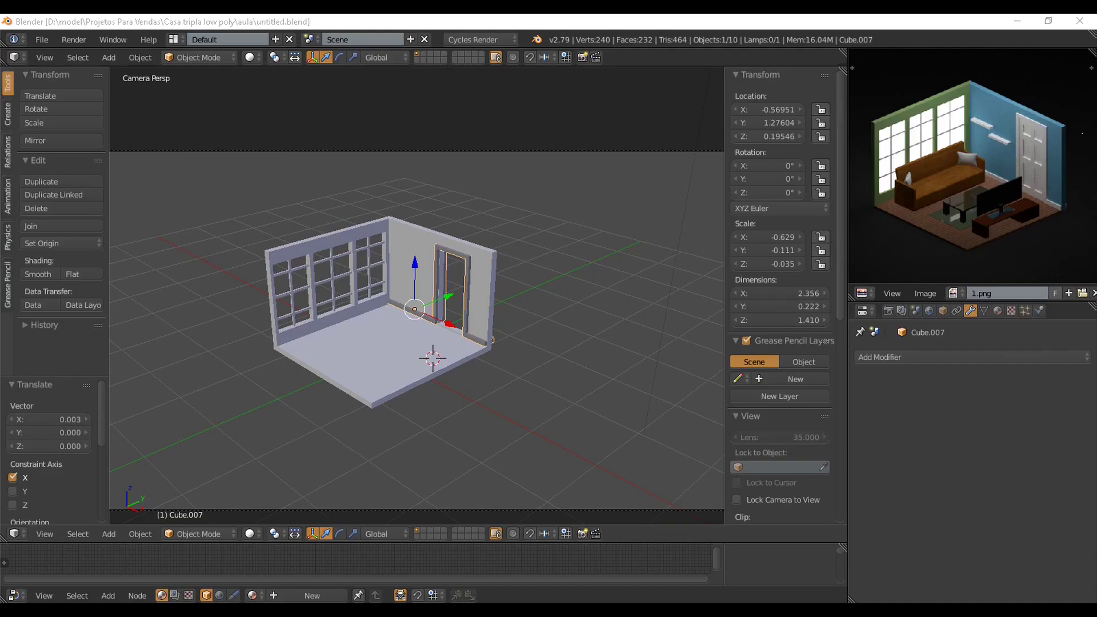
# Examine the furnished living room in the reference image, including windows, sofa, shelves, door and TV stand.
pyautogui.scroll(-3, 417, 321)
pyautogui.scroll(4, 417, 320)
pyautogui.scroll(4, 972, 165)
pyautogui.scroll(-5, 972, 164)
pyautogui.moveTo(966, 171)
pyautogui.mouseDown(button='middle')
pyautogui.moveTo(980, 162)
pyautogui.moveTo(971, 174)
pyautogui.mouseUp(button='middle')
pyautogui.scroll(4, 981, 161)
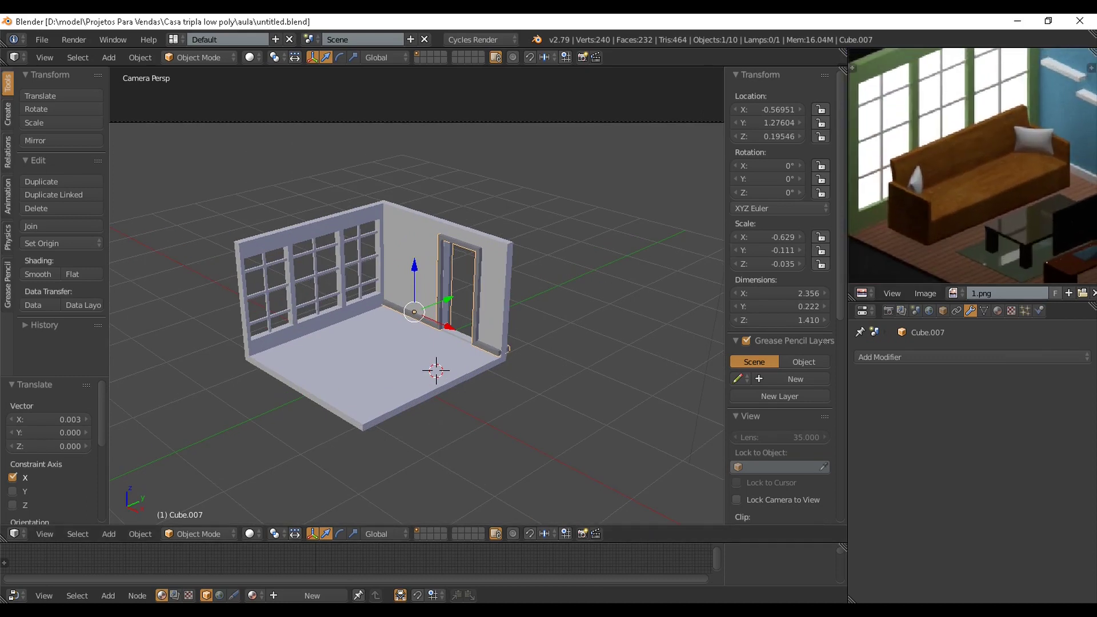
pyautogui.scroll(1, 970, 173)
pyautogui.scroll(-2, 970, 173)
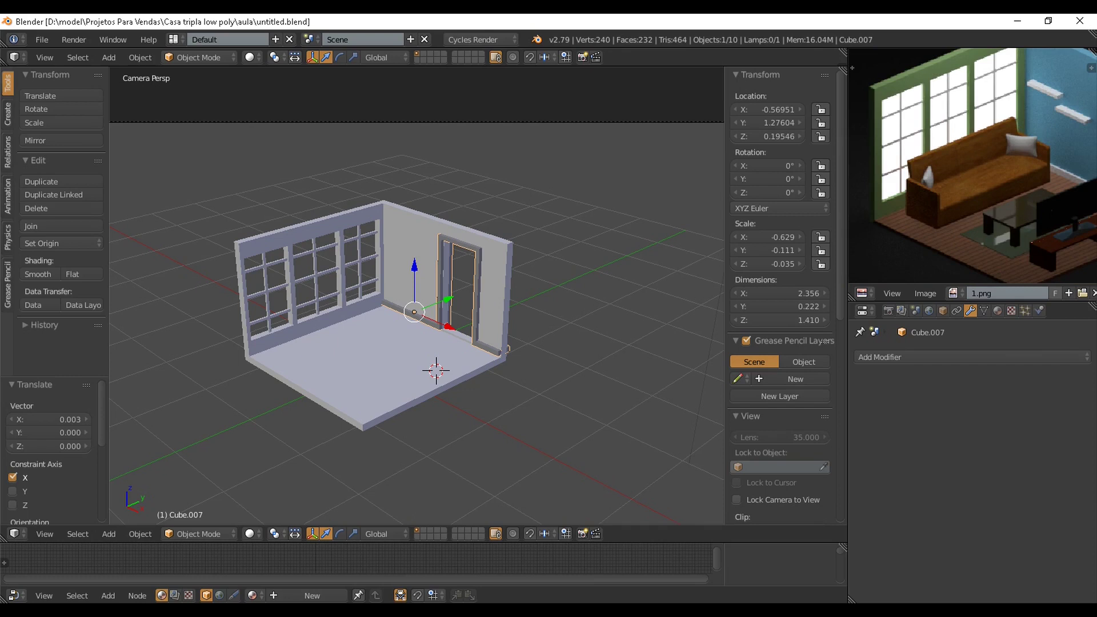
pyautogui.scroll(-2, 970, 169)
pyautogui.scroll(2, 970, 168)
pyautogui.scroll(-3, 971, 166)
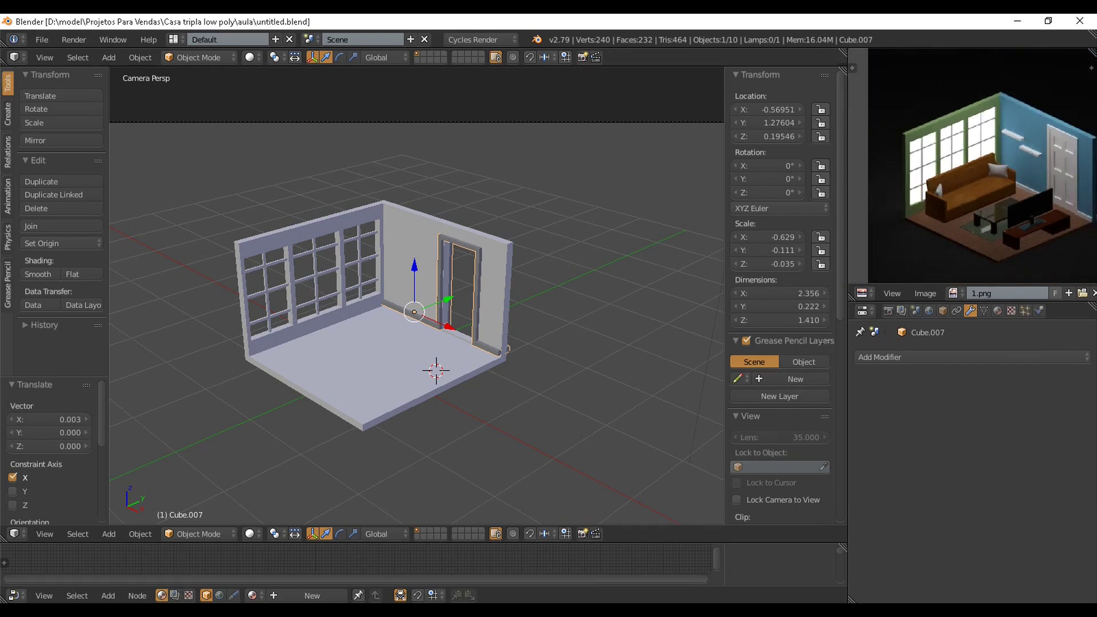
pyautogui.scroll(1, 972, 169)
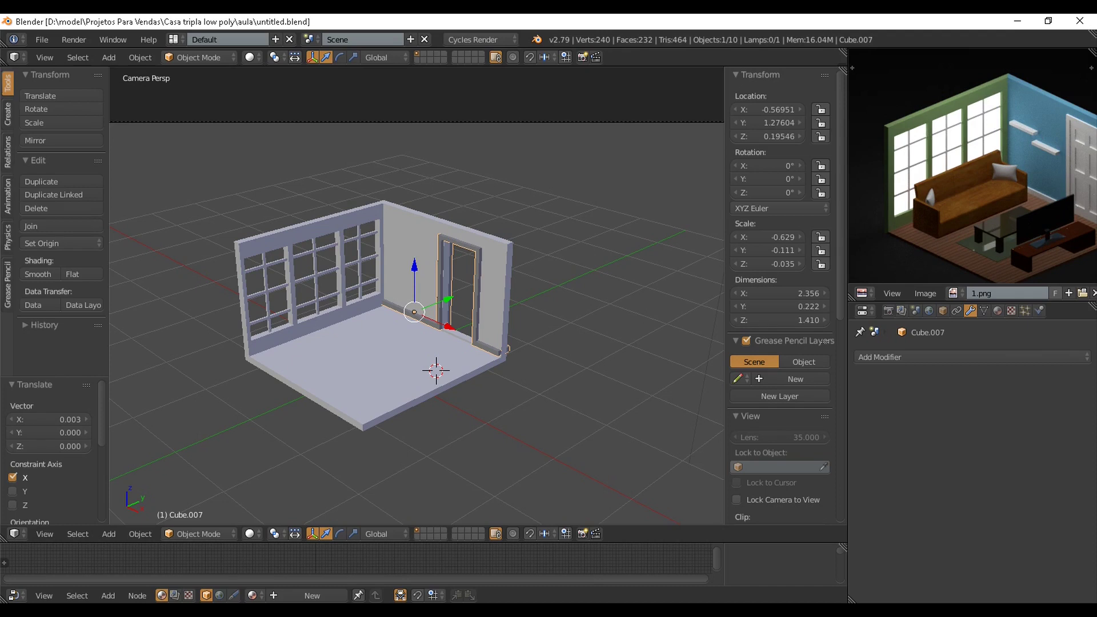
pyautogui.moveTo(971, 169); pyautogui.dragTo(955, 142, button='middle')
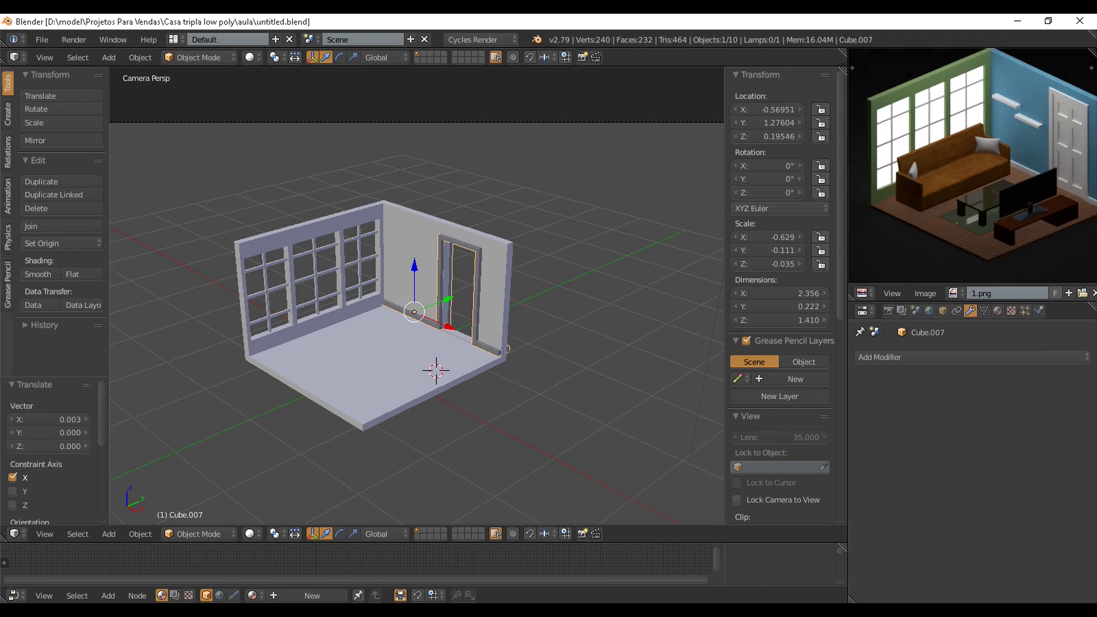
pyautogui.scroll(-3, 971, 166)
pyautogui.scroll(3, 972, 166)
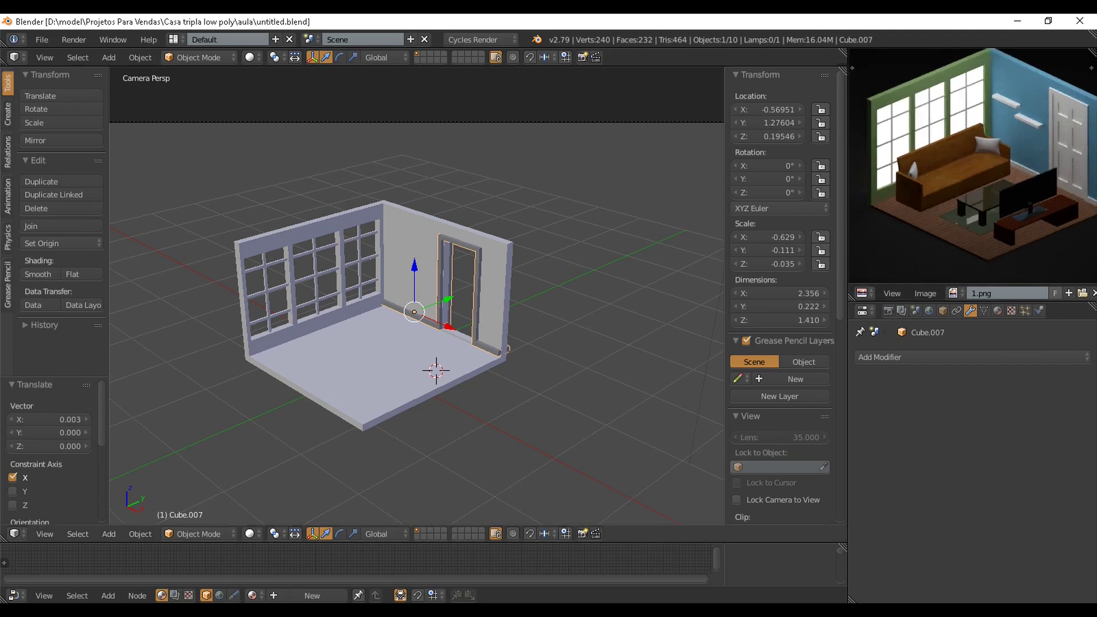
# Place the 3D cursor on the room's floor near the window wall and add a plane mesh there.
pyautogui.moveTo(417, 308); pyautogui.dragTo(494, 318, button='middle')
pyautogui.scroll(1, 448, 315)
pyautogui.scroll(2, 403, 306)
pyautogui.click(424, 360)
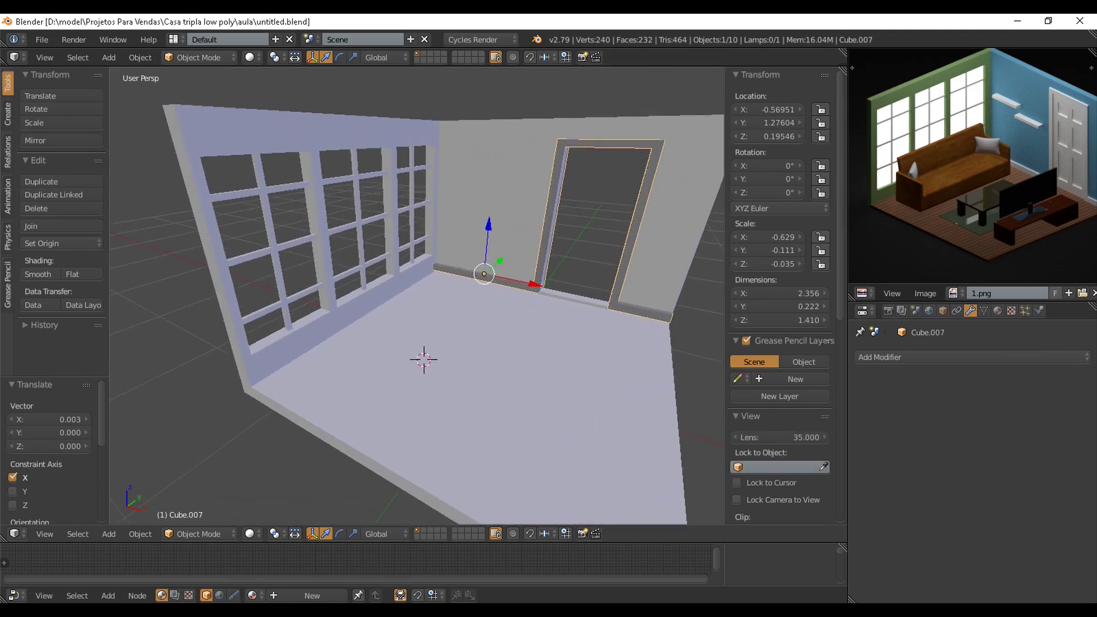
pyautogui.hotkey('shift', 'a')
pyautogui.moveTo(408, 349)
pyautogui.click(477, 349)
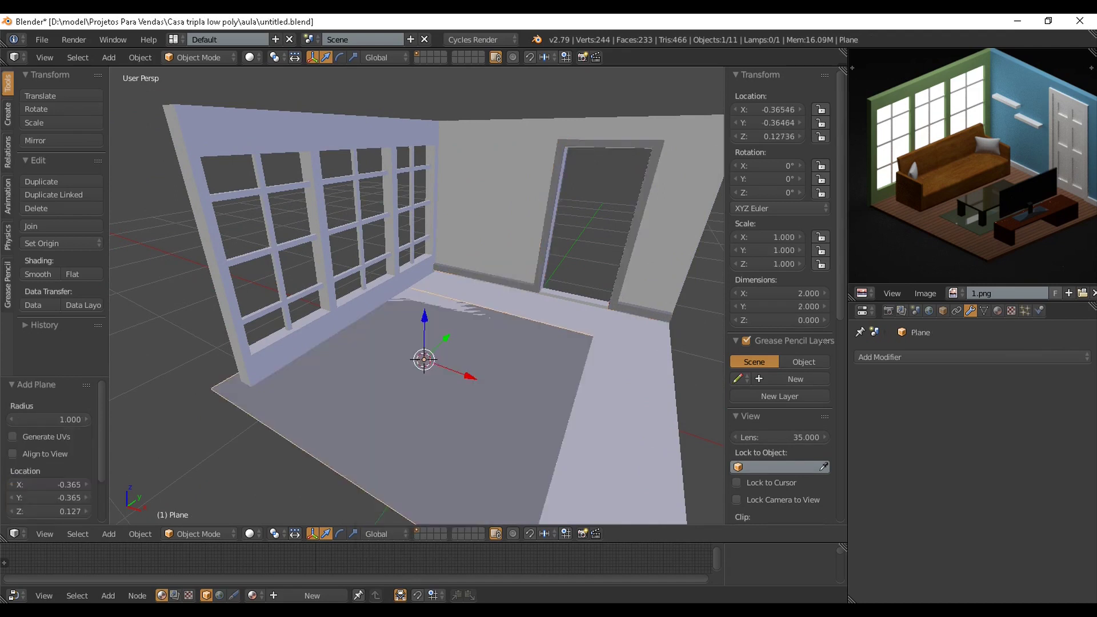
# In a wireframe front view, rotate the plane 90° about the Y axis so it stands upright.
pyautogui.scroll(-3, 478, 349)
pyautogui.scroll(2, 456, 335)
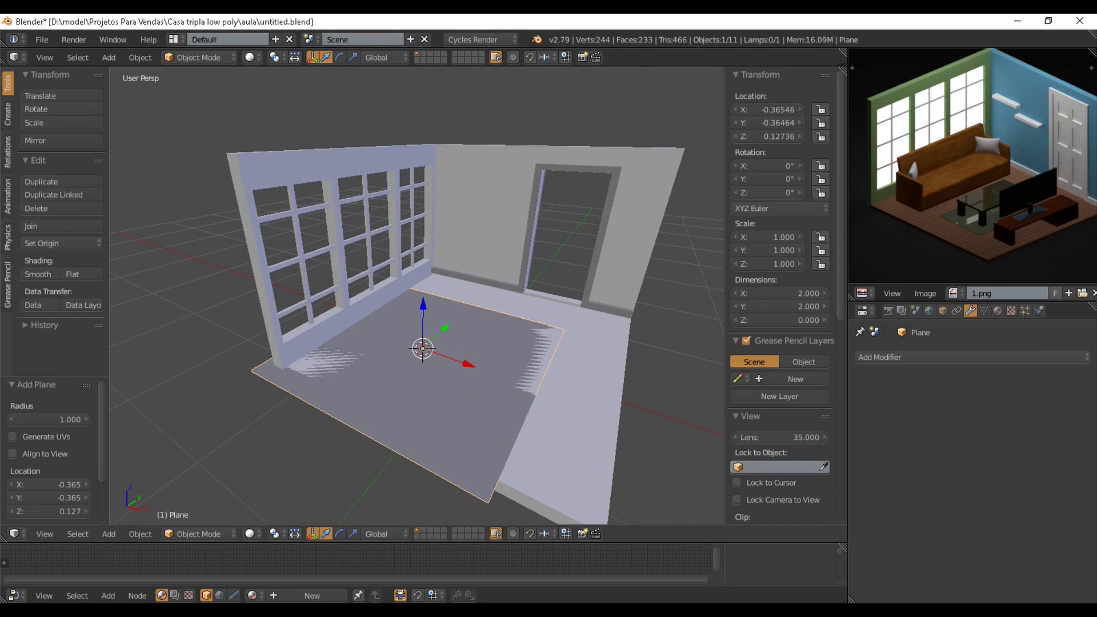
pyautogui.press('KP_1')
pyautogui.click(251, 534)
pyautogui.click(274, 502)
pyautogui.scroll(3, 417, 295)
pyautogui.scroll(-1, 417, 296)
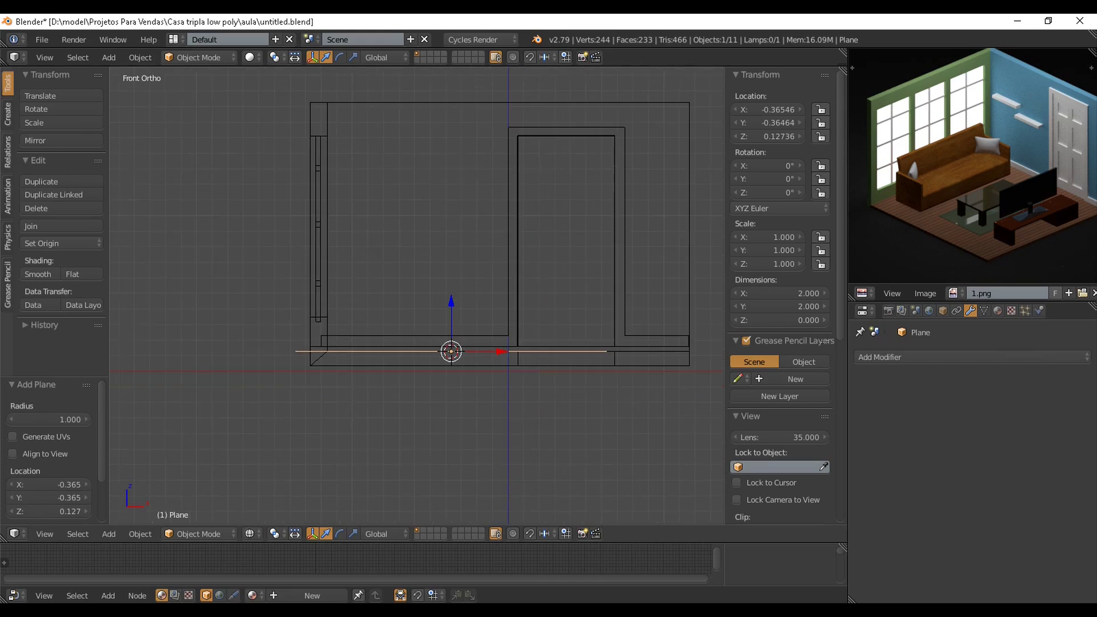
pyautogui.keyDown('shift'); pyautogui.moveTo(417, 295); pyautogui.dragTo(454, 332, button='middle'); pyautogui.keyUp('shift')
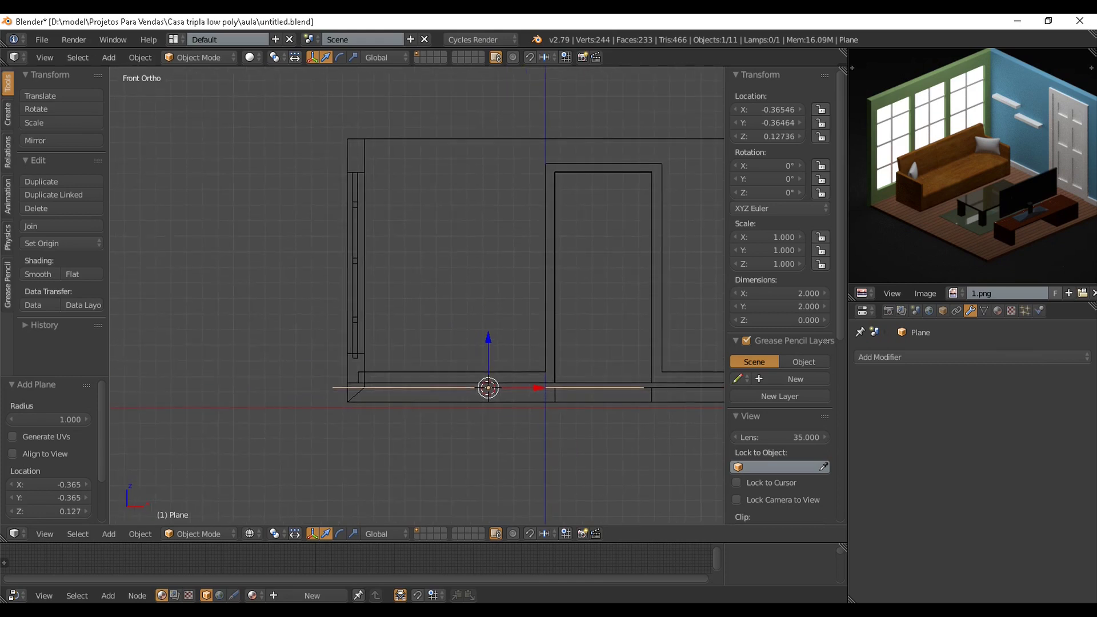
pyautogui.write('ry90')
pyautogui.press('Return')
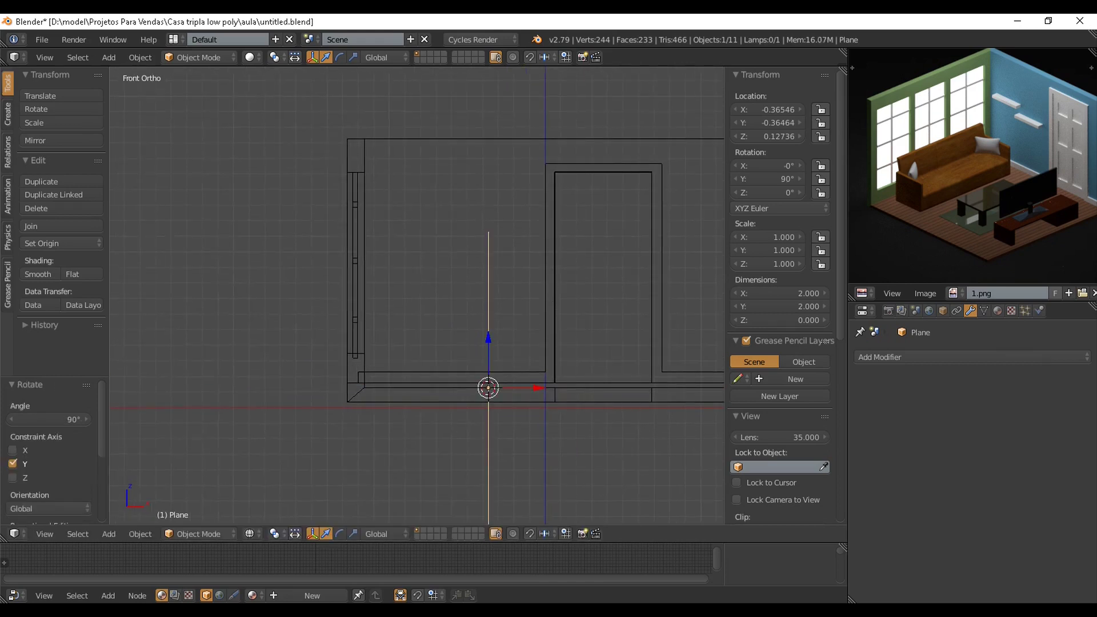
# Move the upright plane along X into the window wall at about -1.22 and raise it to about Z 0.814.
pyautogui.press('g')
pyautogui.press('x')
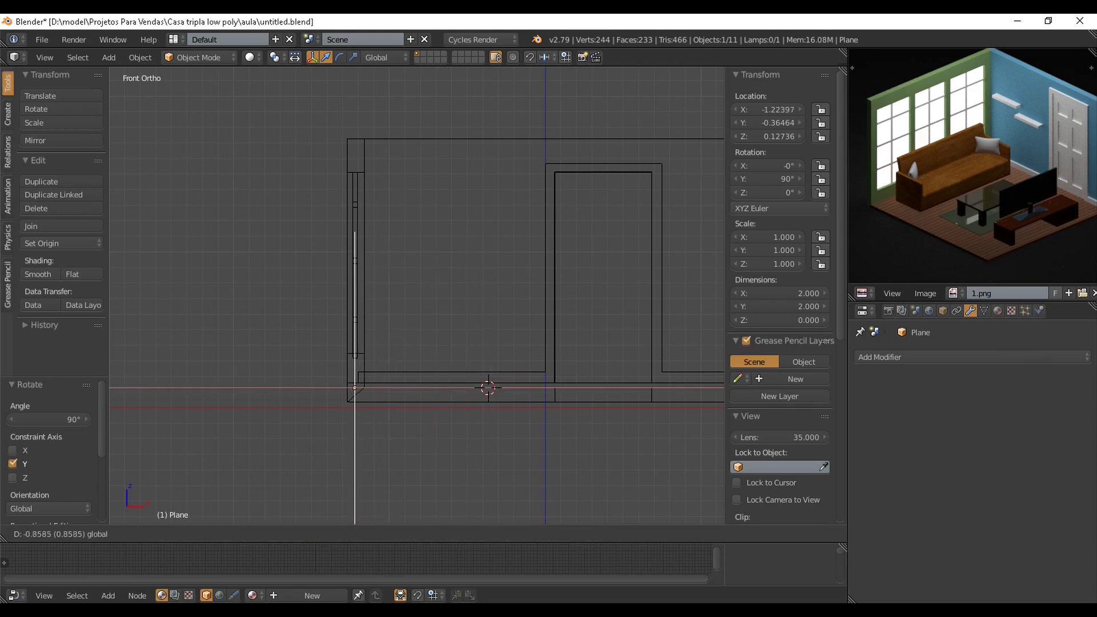
pyautogui.moveTo(403, 388); pyautogui.dragTo(404, 388)
pyautogui.moveTo(355, 338); pyautogui.dragTo(355, 231)
# Shift the plane out of the window wall and realign it inside the window bars at about X -1.217.
pyautogui.scroll(3, 417, 295)
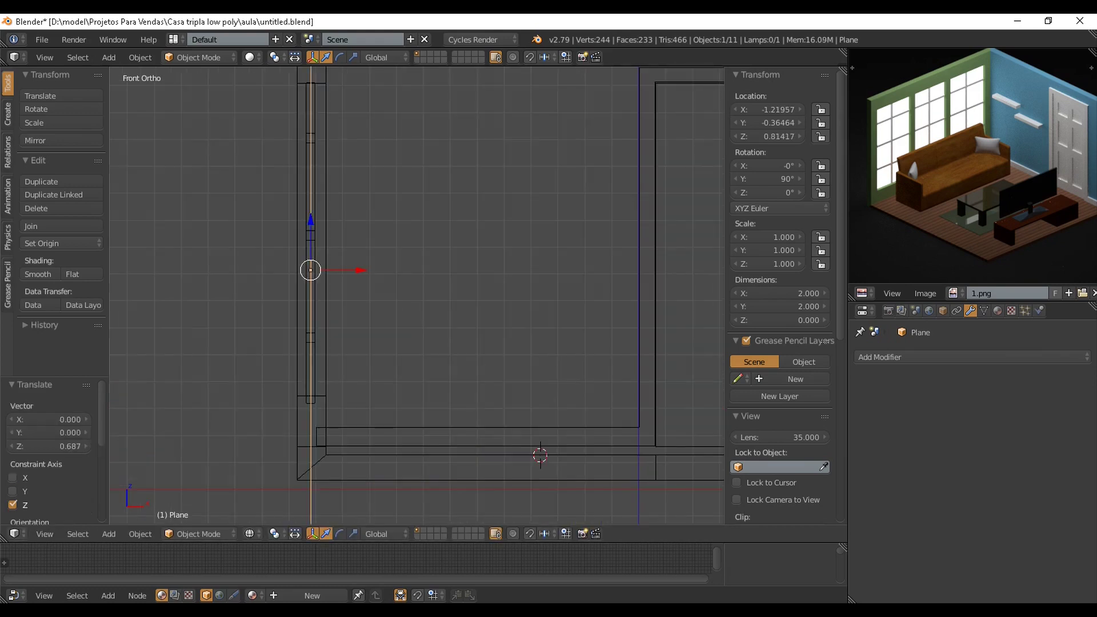
pyautogui.scroll(-1, 418, 295)
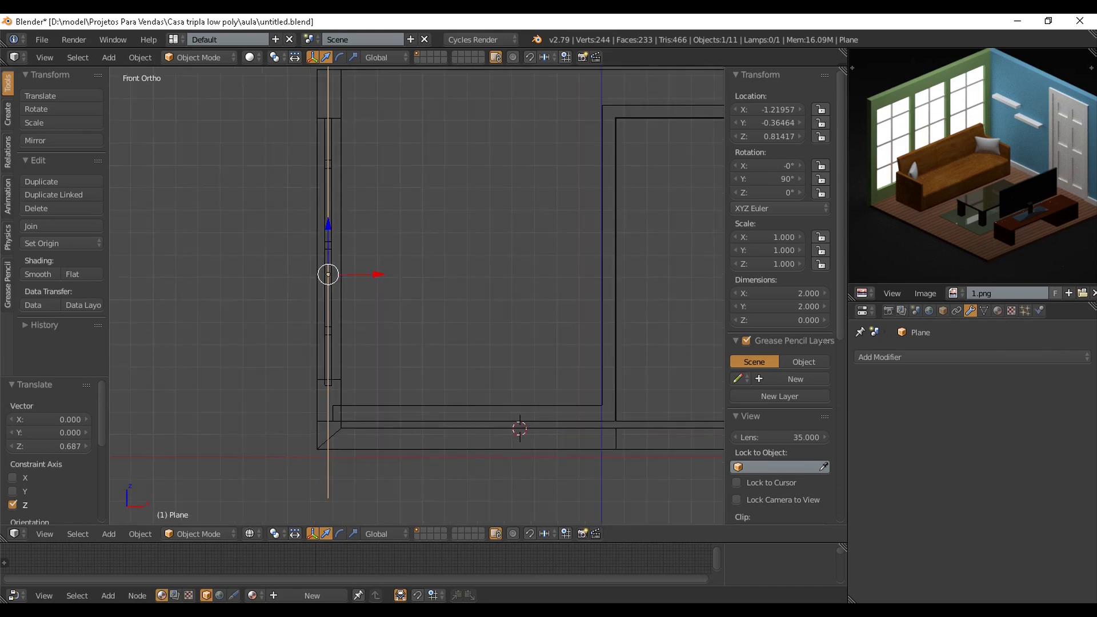
pyautogui.keyDown('shift'); pyautogui.moveTo(417, 295); pyautogui.dragTo(425, 346, button='middle'); pyautogui.keyUp('shift')
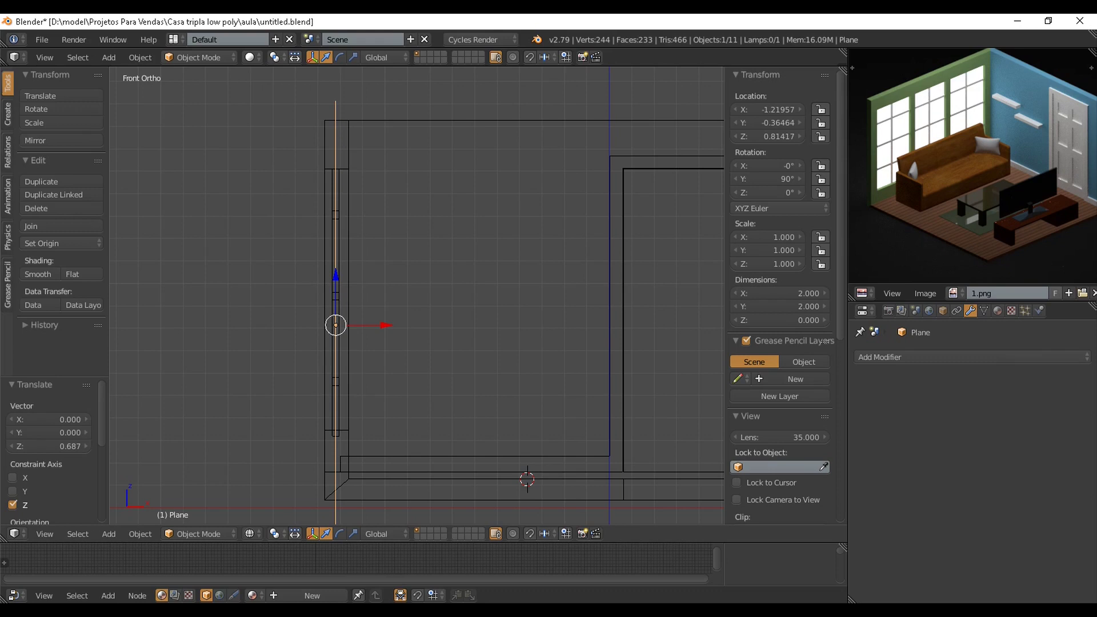
pyautogui.click(334, 438)
pyautogui.click(339, 167)
pyautogui.moveTo(387, 325); pyautogui.dragTo(416, 325)
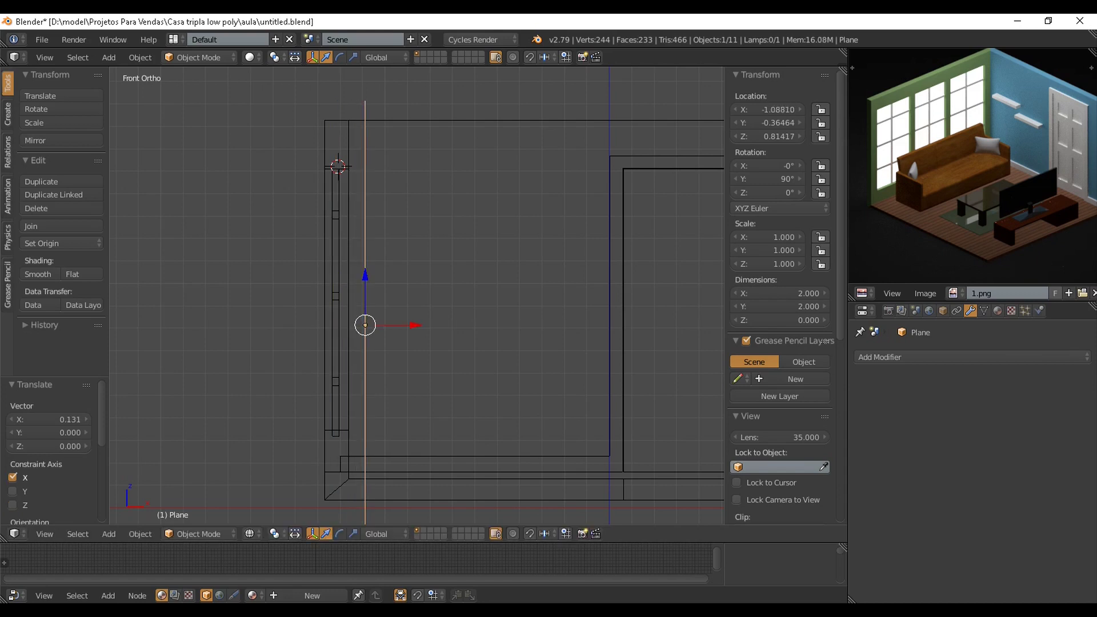
pyautogui.click(393, 170)
pyautogui.press('g')
pyautogui.press('x')
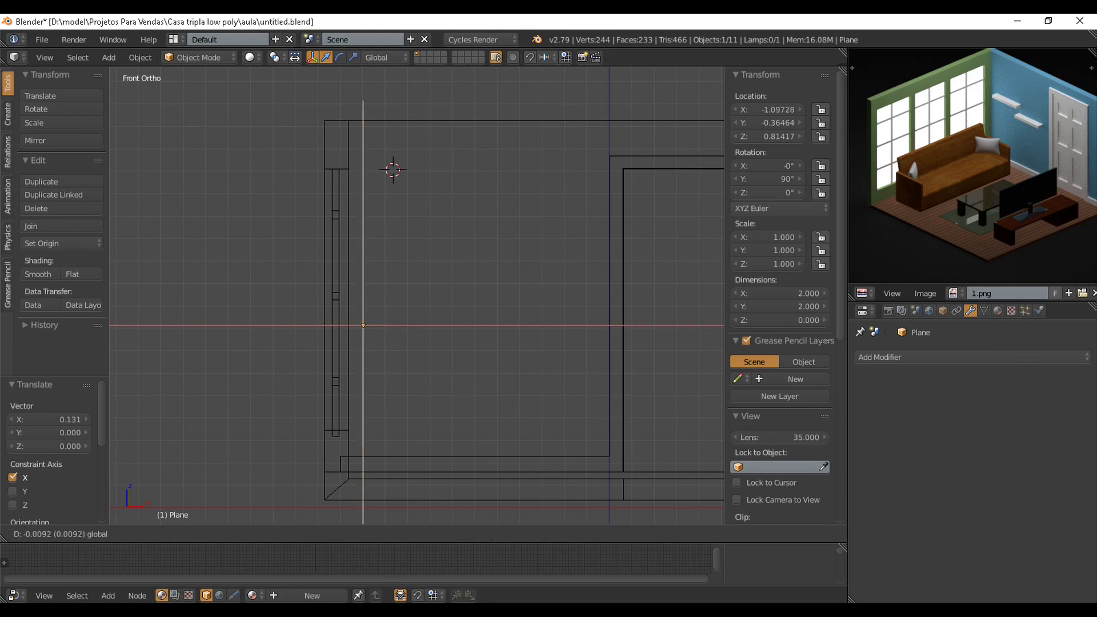
pyautogui.moveTo(387, 326); pyautogui.dragTo(387, 325)
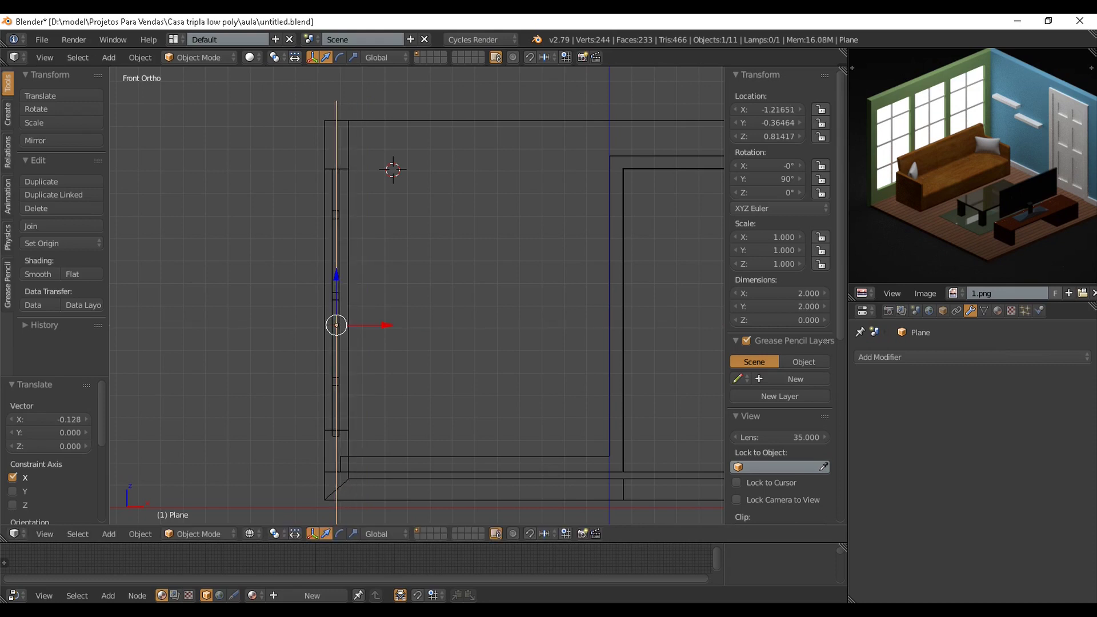
# Scale the plane down along Z to a height of about 1.27.
pyautogui.press('s')
pyautogui.press('z')
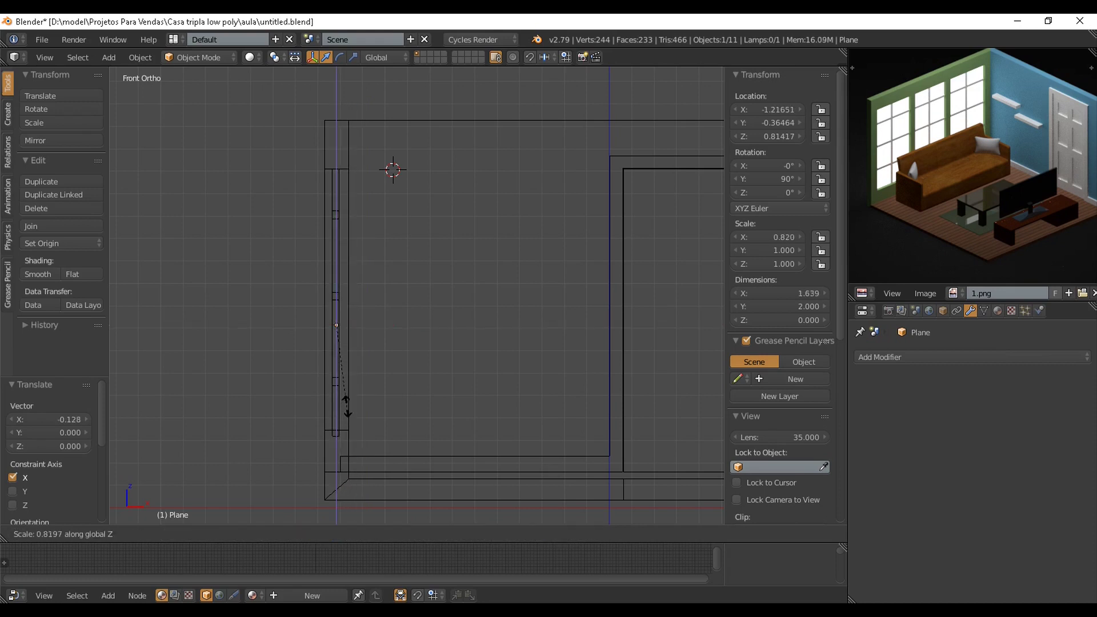
pyautogui.click(348, 398)
pyautogui.press('s')
pyautogui.press('z')
pyautogui.click(343, 461)
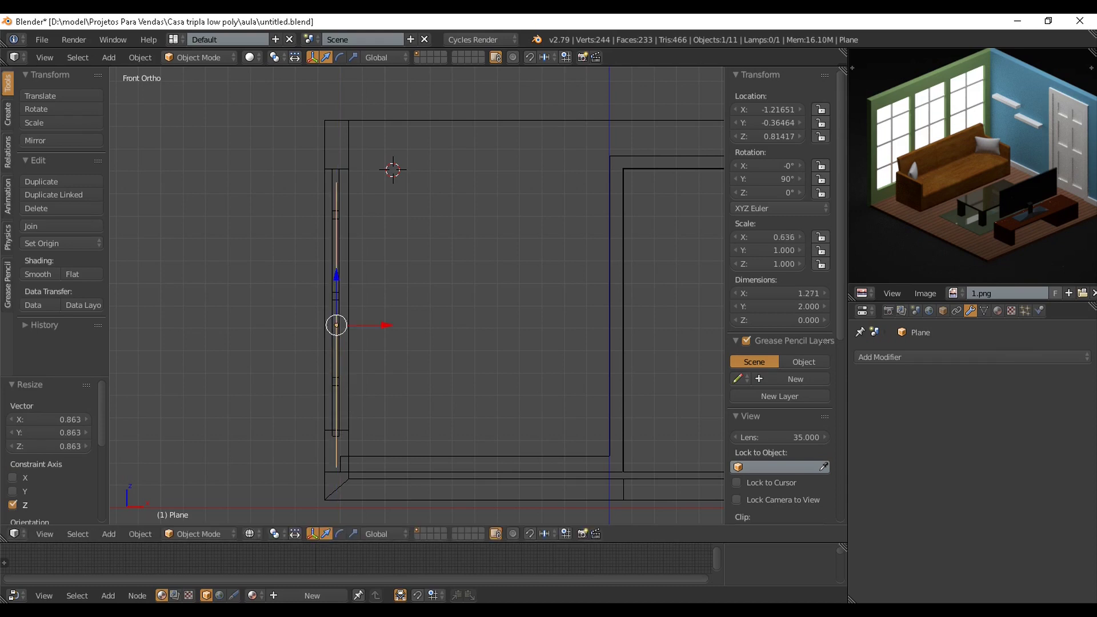
# Fit the plane to the window bars' height, raising it to about Z 0.915 and scaling it to about 1.21 high.
pyautogui.moveTo(336, 276); pyautogui.dragTo(337, 252)
pyautogui.press('s')
pyautogui.press('z')
pyautogui.click(329, 464)
pyautogui.moveTo(336, 252); pyautogui.dragTo(336, 253)
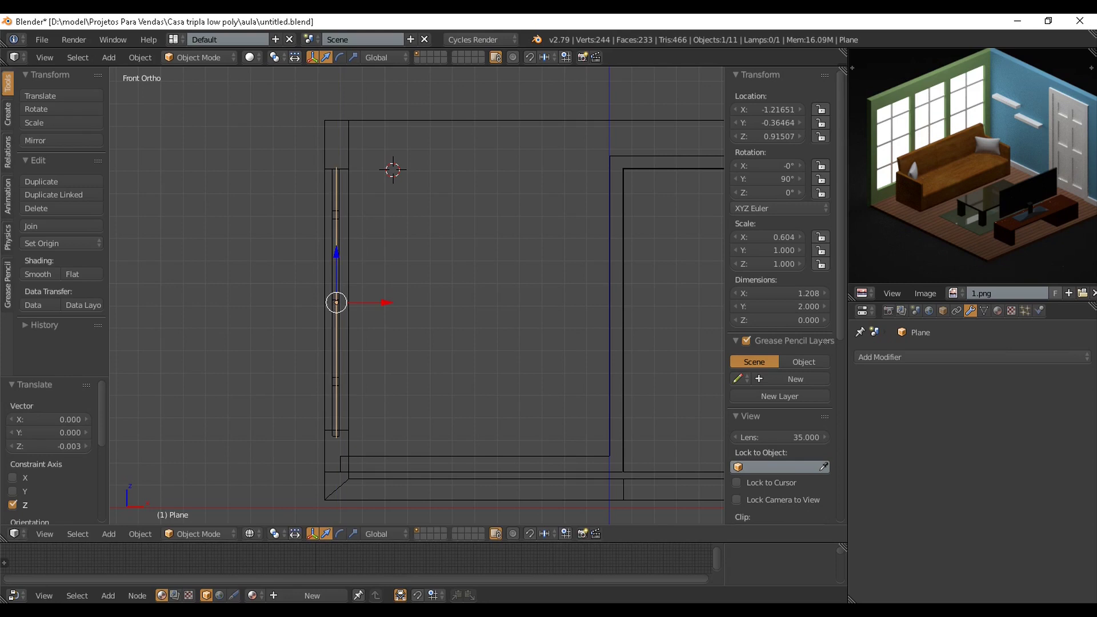
pyautogui.scroll(-1, 417, 296)
pyautogui.scroll(2, 417, 296)
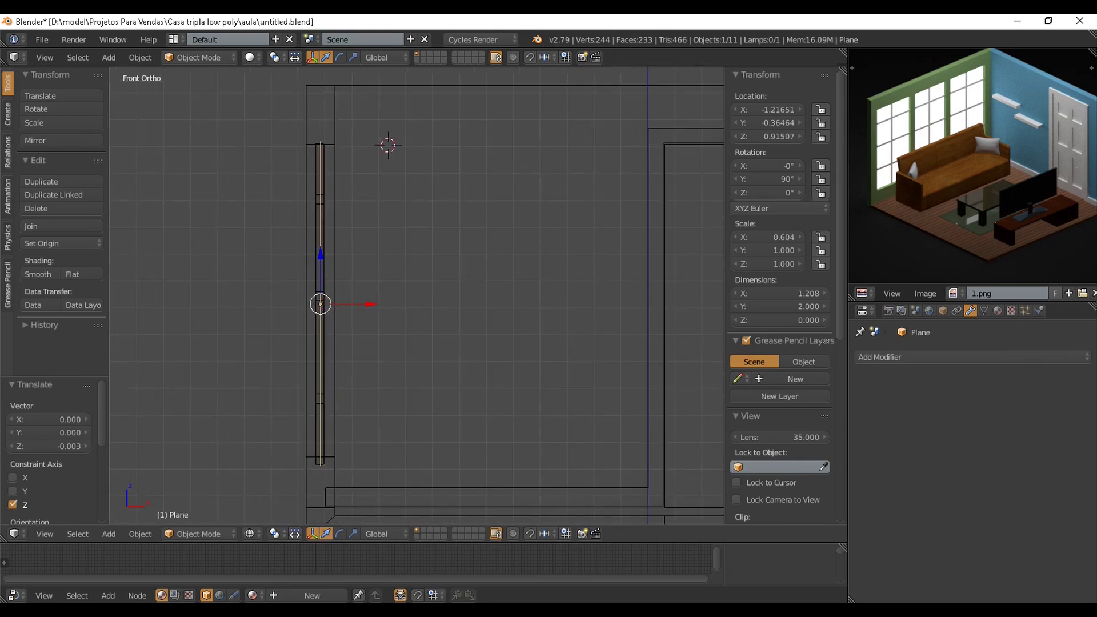
# In the right view, move the plane along Y to about -0.023 to center it over the windows.
pyautogui.press('KP_3')
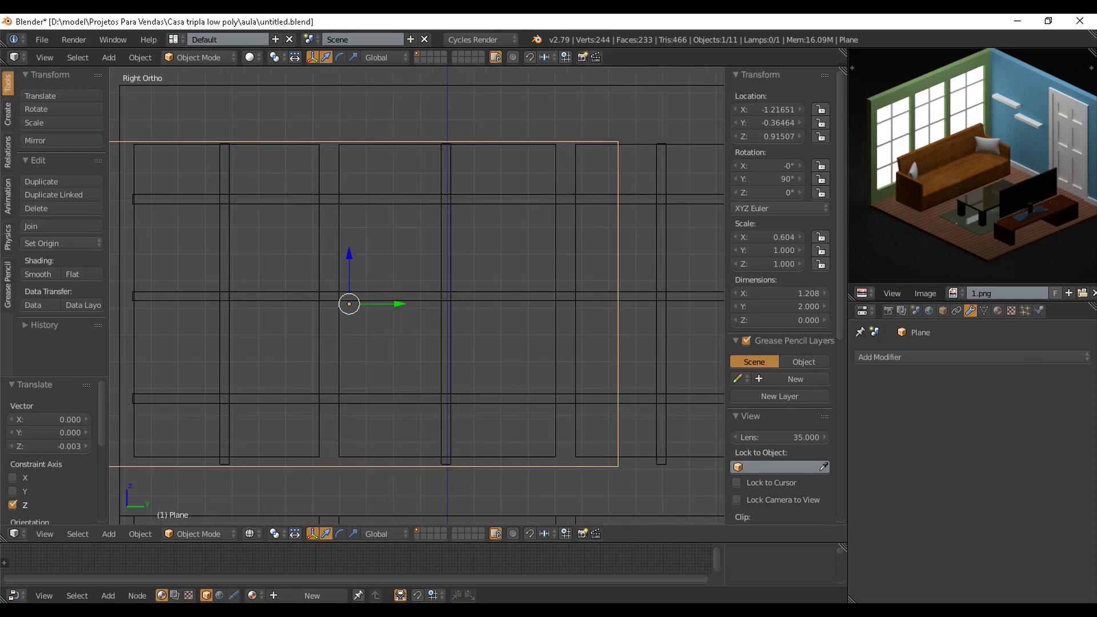
pyautogui.scroll(-2, 417, 296)
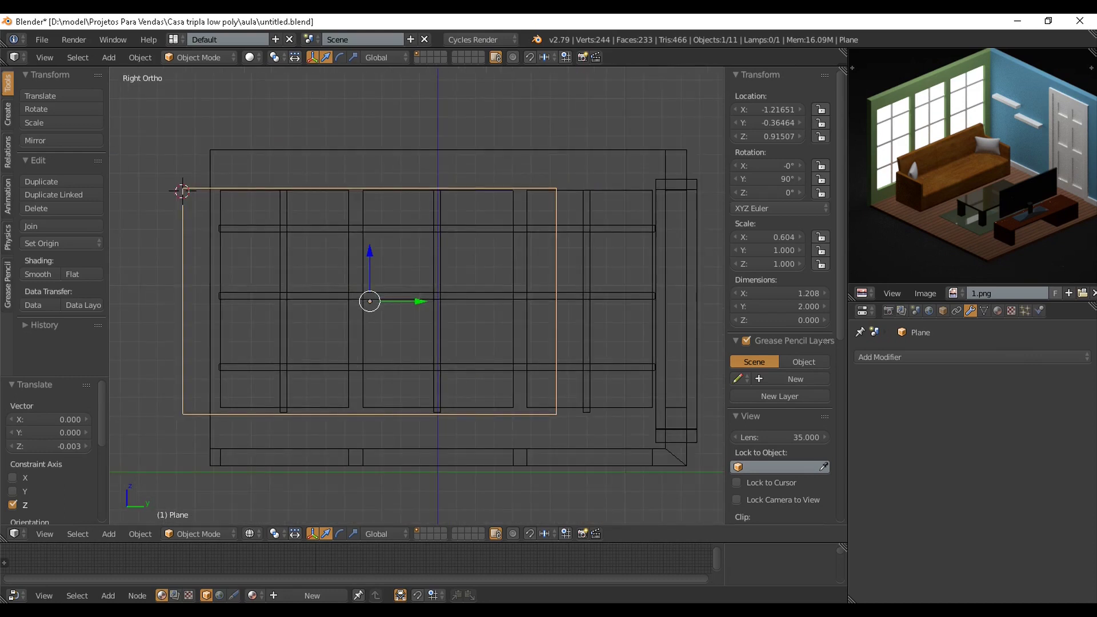
pyautogui.press('g')
pyautogui.press('y')
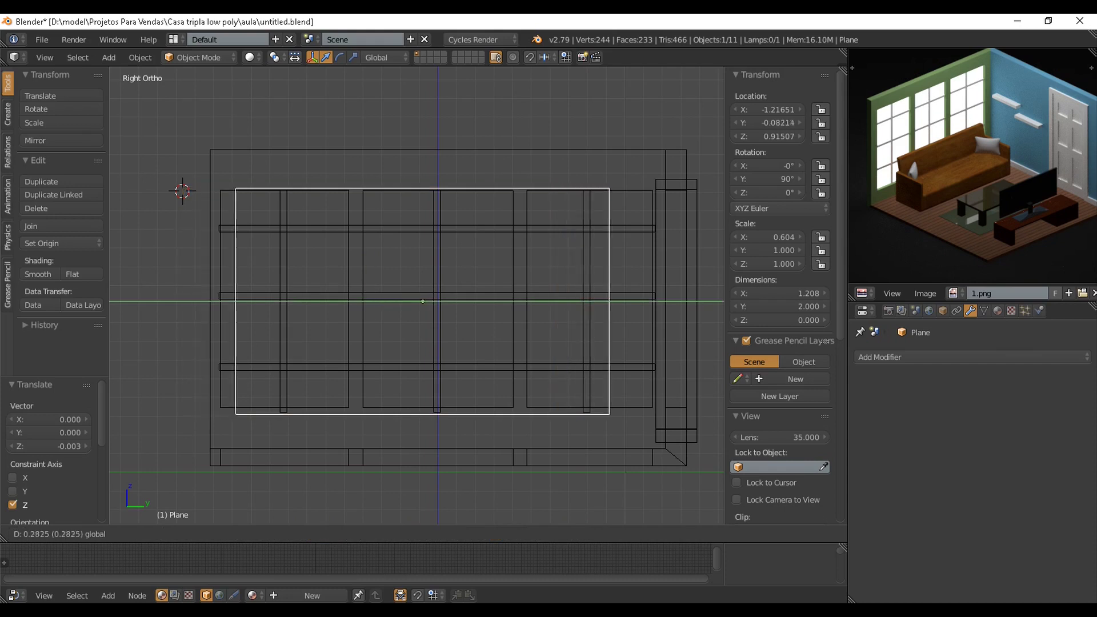
pyautogui.moveTo(482, 301); pyautogui.dragTo(485, 301)
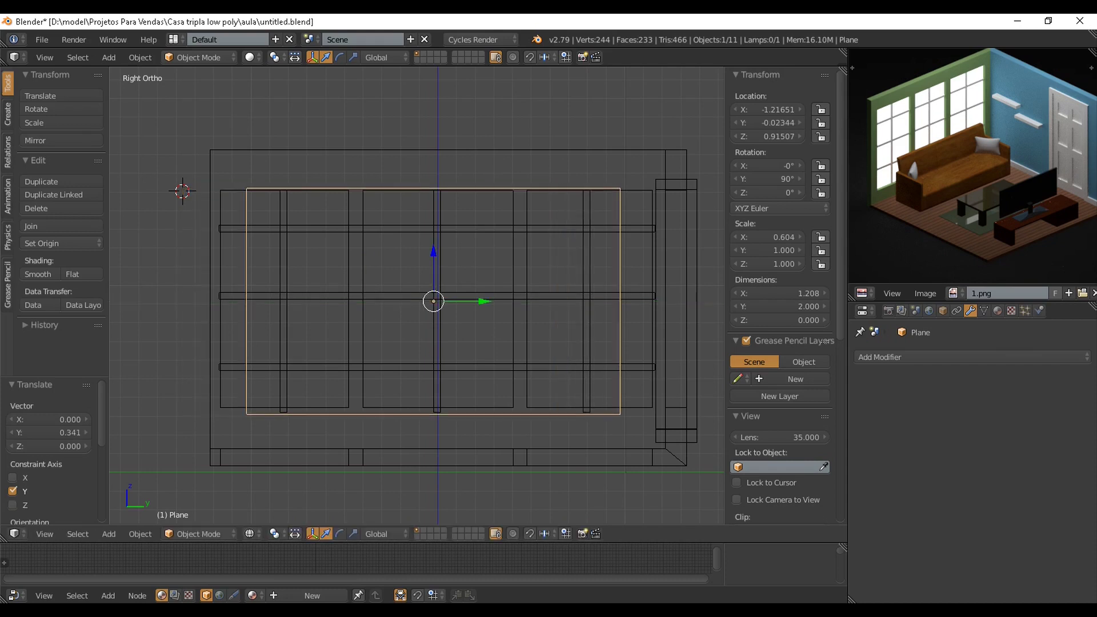
# Widen the plane along Y to about 2.34 and nudge it to about Y -0.005, Z 0.93 to cover all windows.
pyautogui.press('s')
pyautogui.press('y')
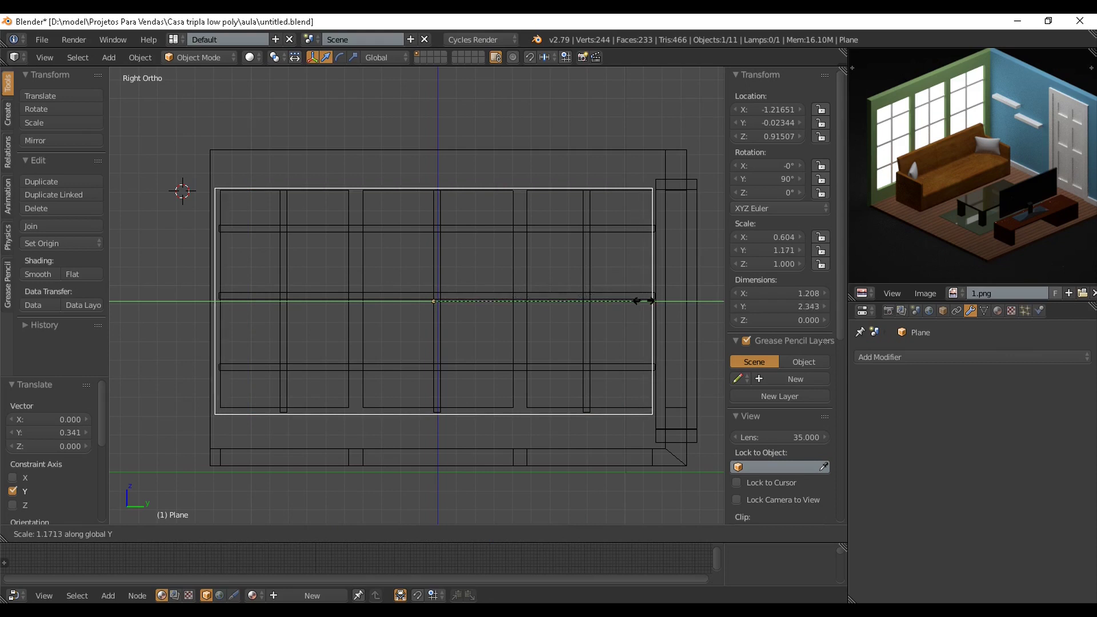
pyautogui.click(639, 298)
pyautogui.moveTo(485, 301); pyautogui.dragTo(488, 301)
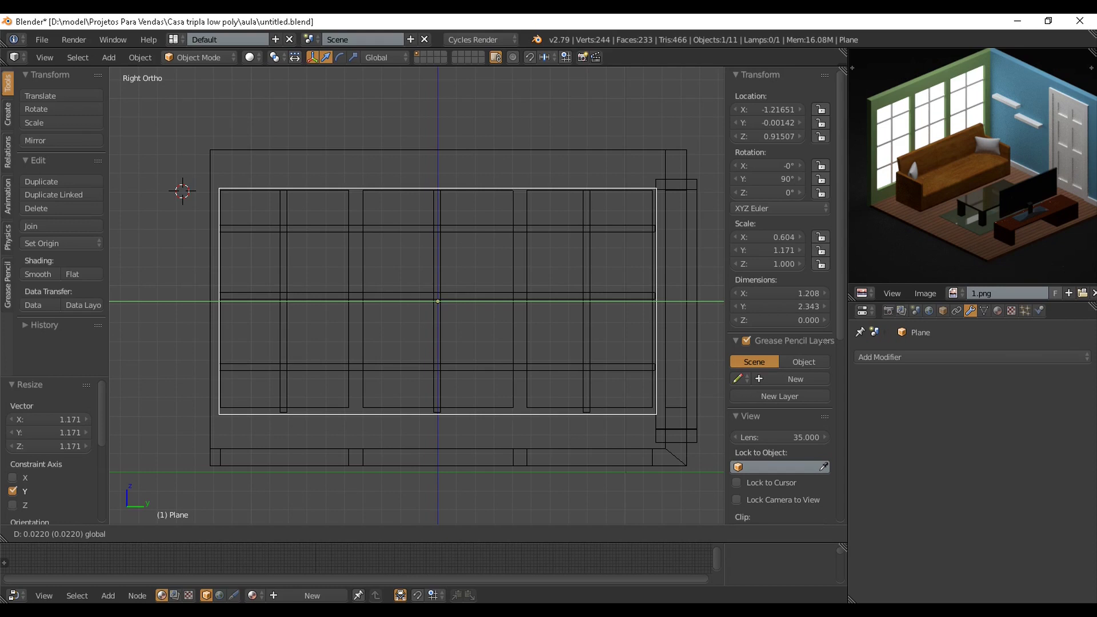
pyautogui.moveTo(488, 301); pyautogui.dragTo(487, 301)
pyautogui.moveTo(437, 252); pyautogui.dragTo(437, 248)
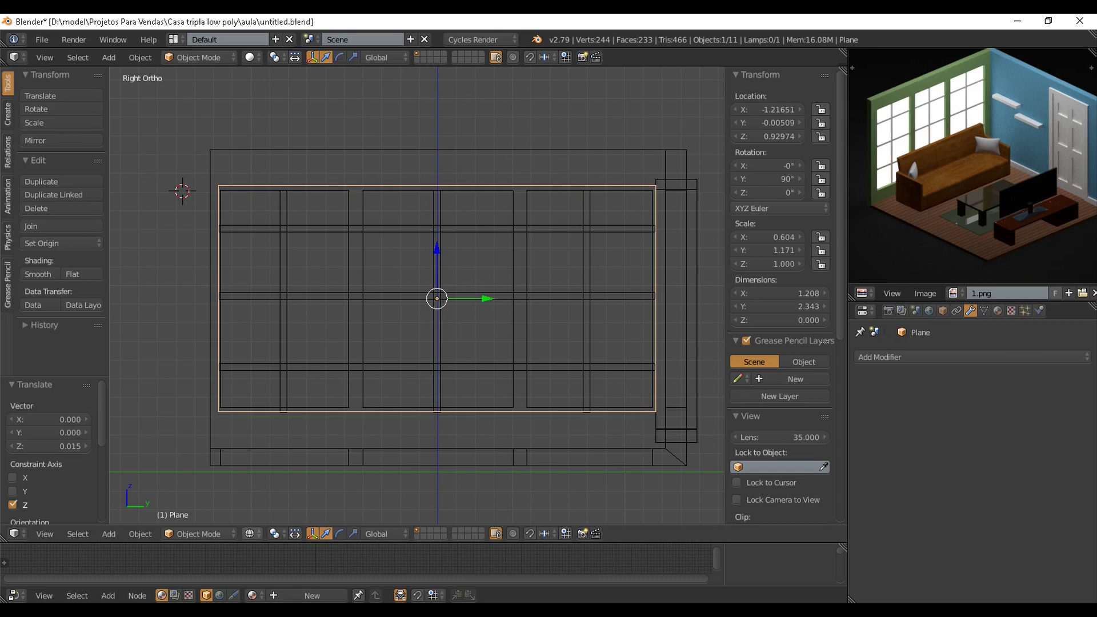
# Display the room in solid shading and perspective to check the plane set in the windows.
pyautogui.click(250, 534)
pyautogui.click(286, 487)
pyautogui.scroll(-2, 417, 296)
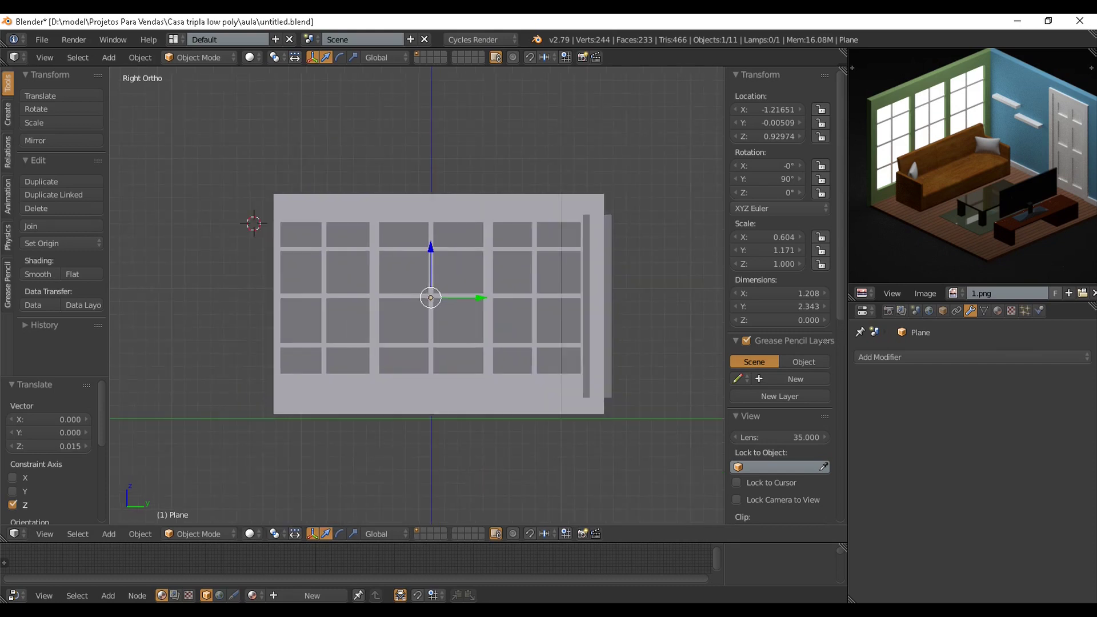
pyautogui.moveTo(416, 296); pyautogui.dragTo(423, 336, button='middle')
pyautogui.press('KP_5')
pyautogui.scroll(-5, 395, 300)
pyautogui.scroll(5, 540, 320)
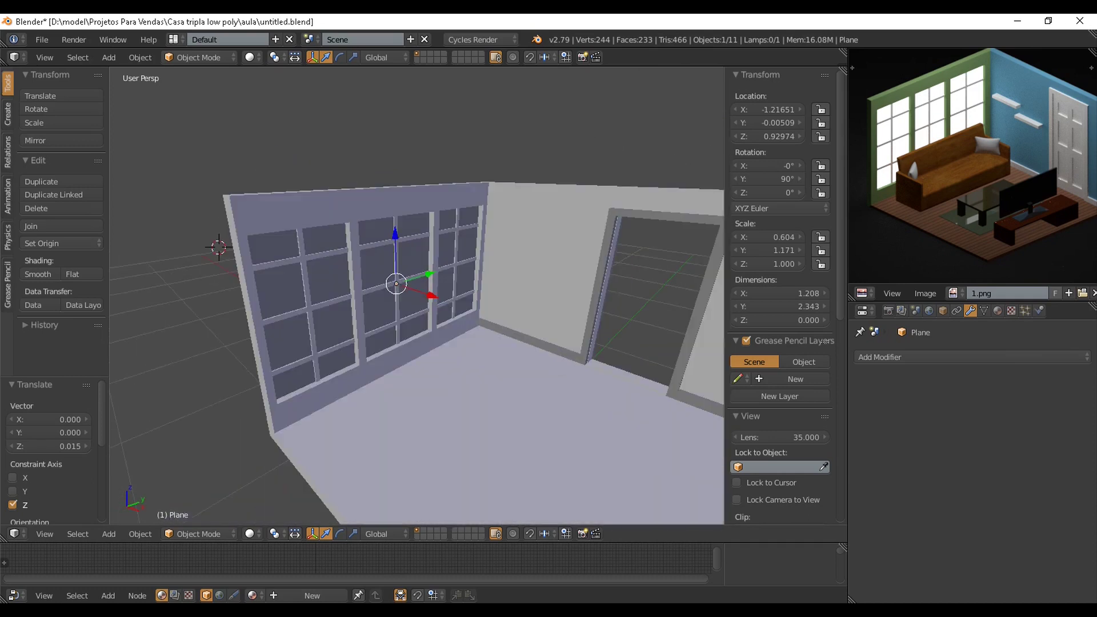
# Enlarge the node editor area below the viewport and create a new node-based material for the window plane.
pyautogui.moveTo(423, 543); pyautogui.dragTo(423, 386)
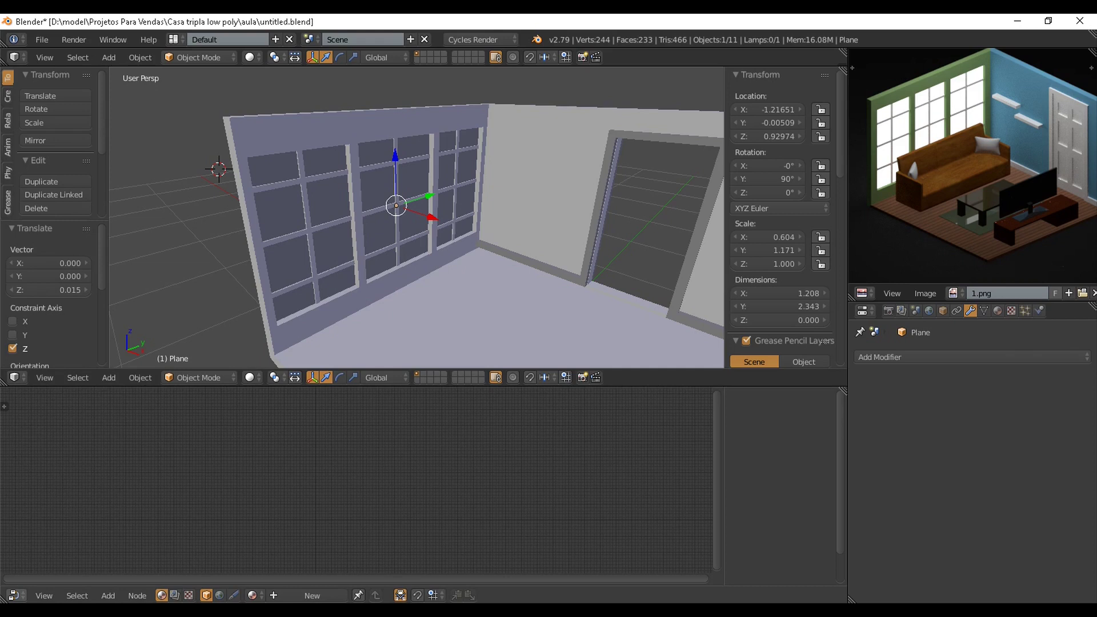
pyautogui.click(16, 596)
pyautogui.click(47, 443)
pyautogui.click(308, 596)
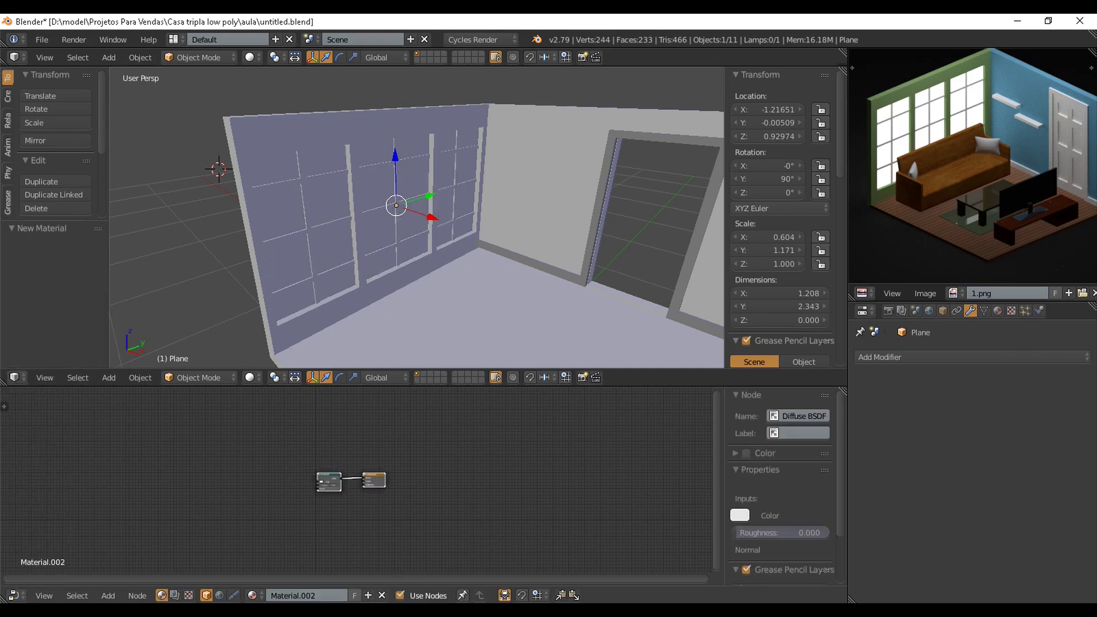
pyautogui.scroll(2, 404, 453)
pyautogui.moveTo(342, 486); pyautogui.dragTo(409, 488, button='middle')
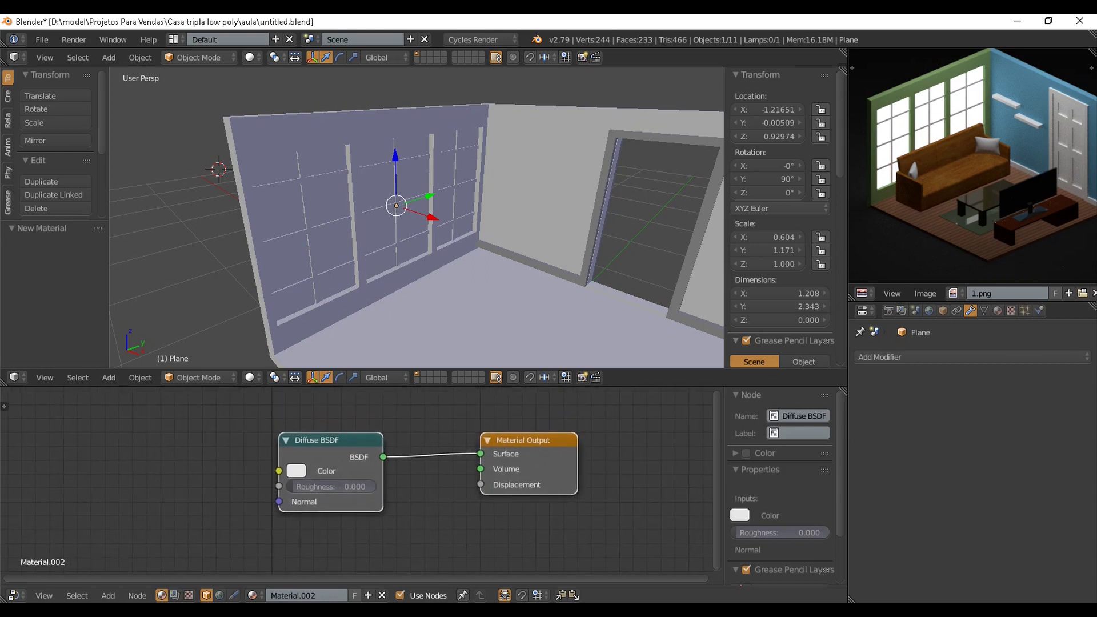
# Add an Emission shader node to the window plane's material.
pyautogui.click(108, 596)
pyautogui.moveTo(137, 566)
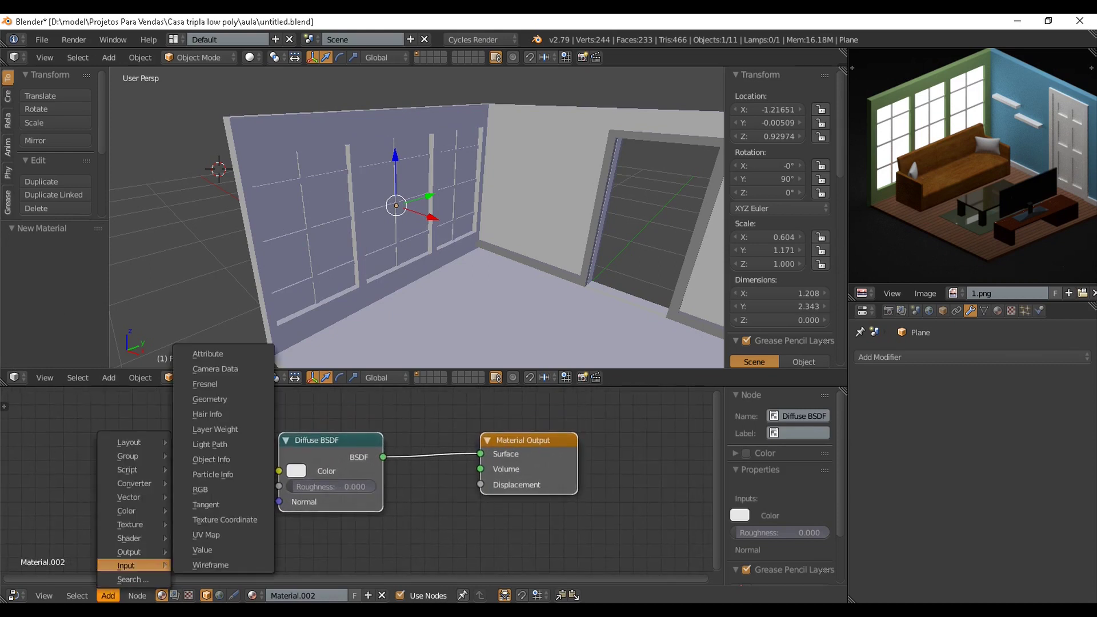
pyautogui.moveTo(128, 538)
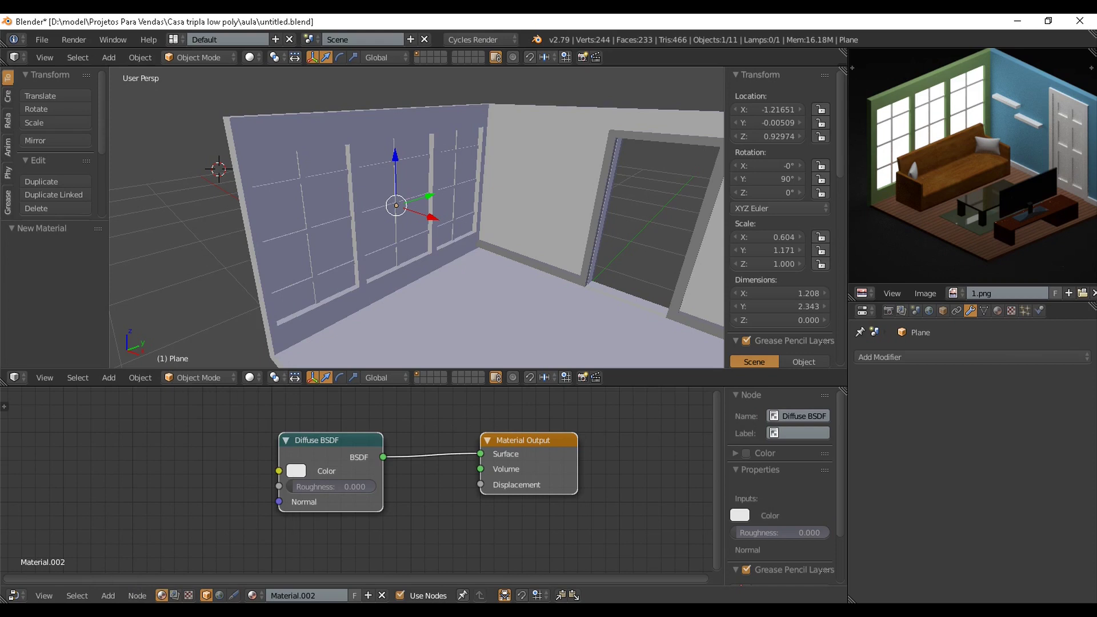
pyautogui.hotkey('shift', 'a')
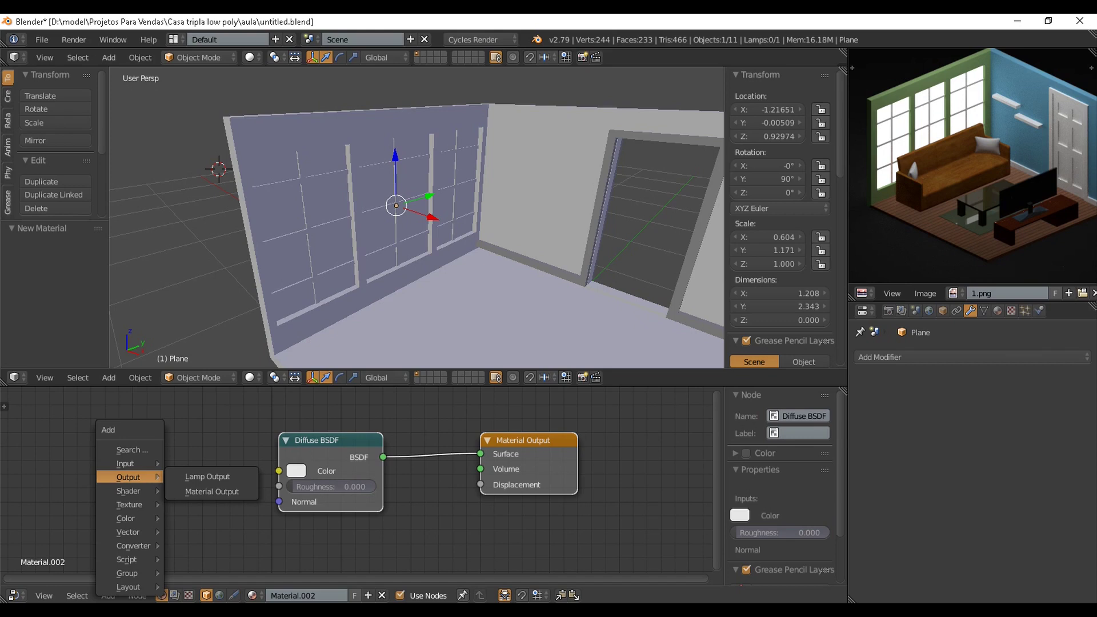
pyautogui.moveTo(129, 491)
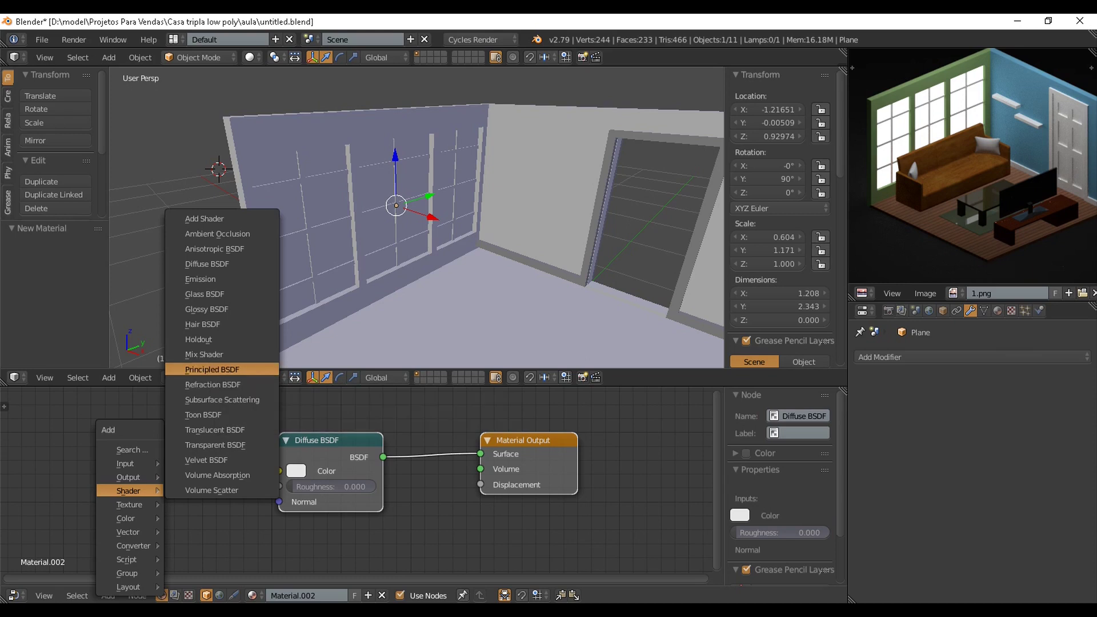
pyautogui.click(200, 279)
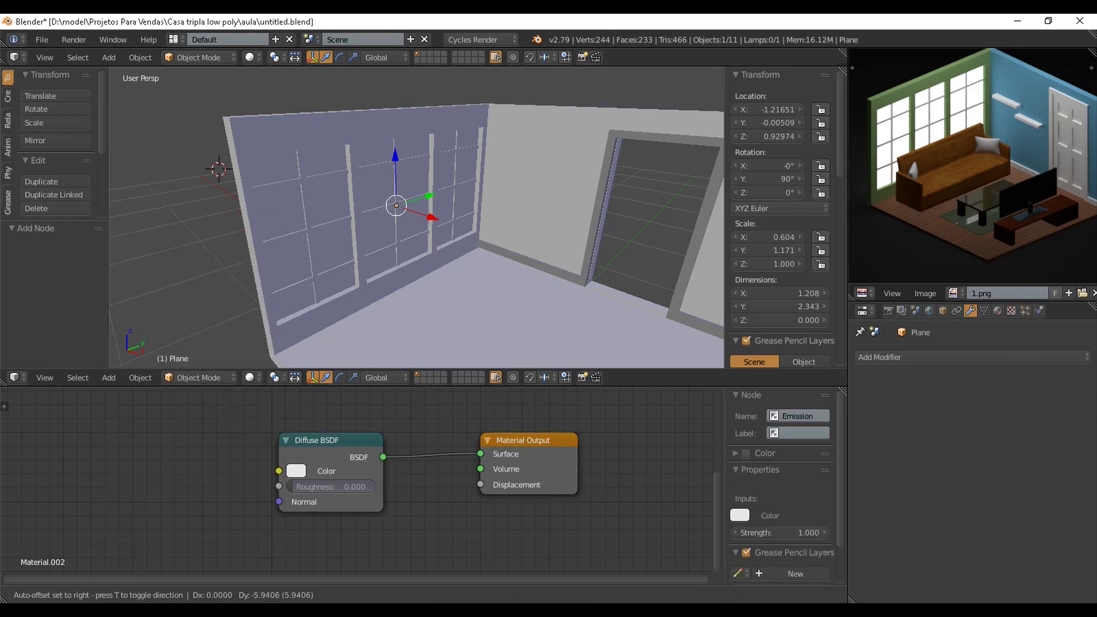
pyautogui.click(186, 475)
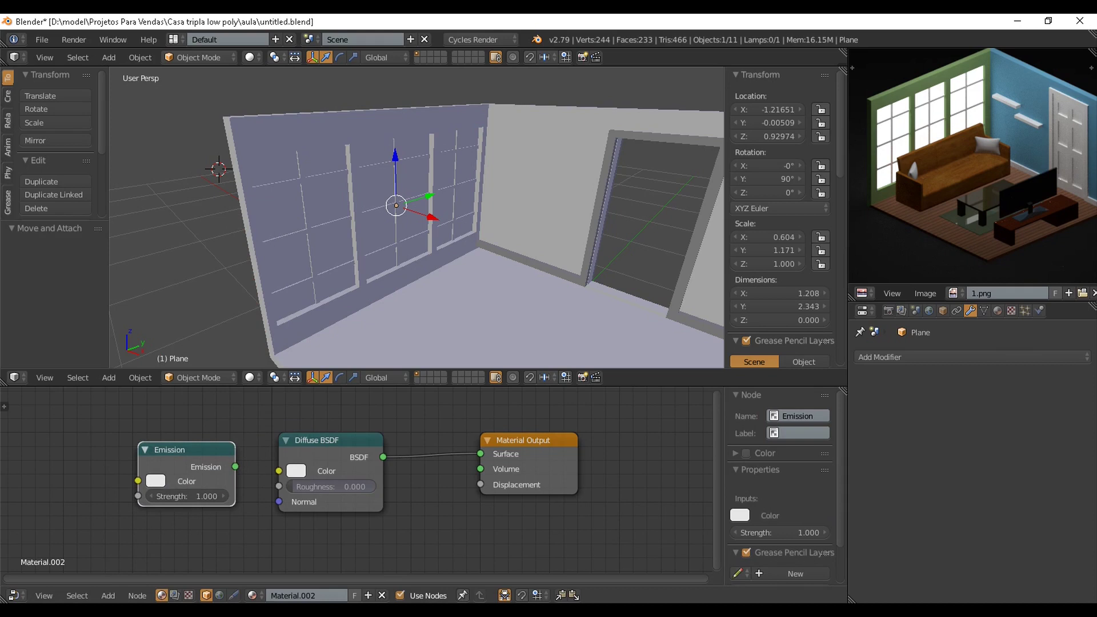
# Delete the Diffuse BSDF node and connect the Emission node to the Surface input of the Material Output.
pyautogui.click(330, 445)
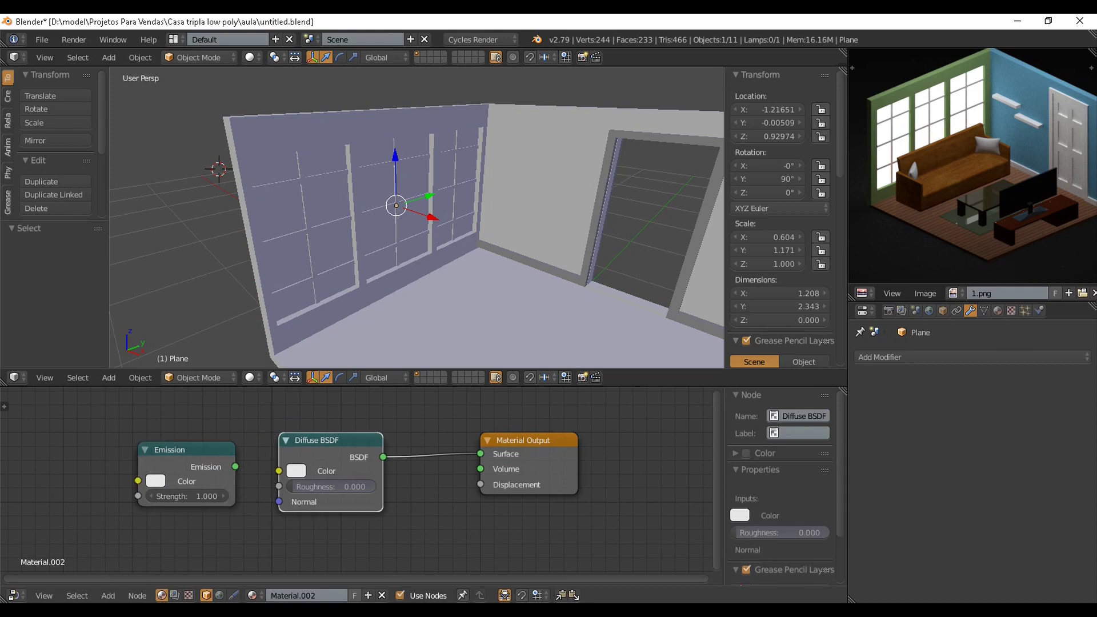
pyautogui.press('x')
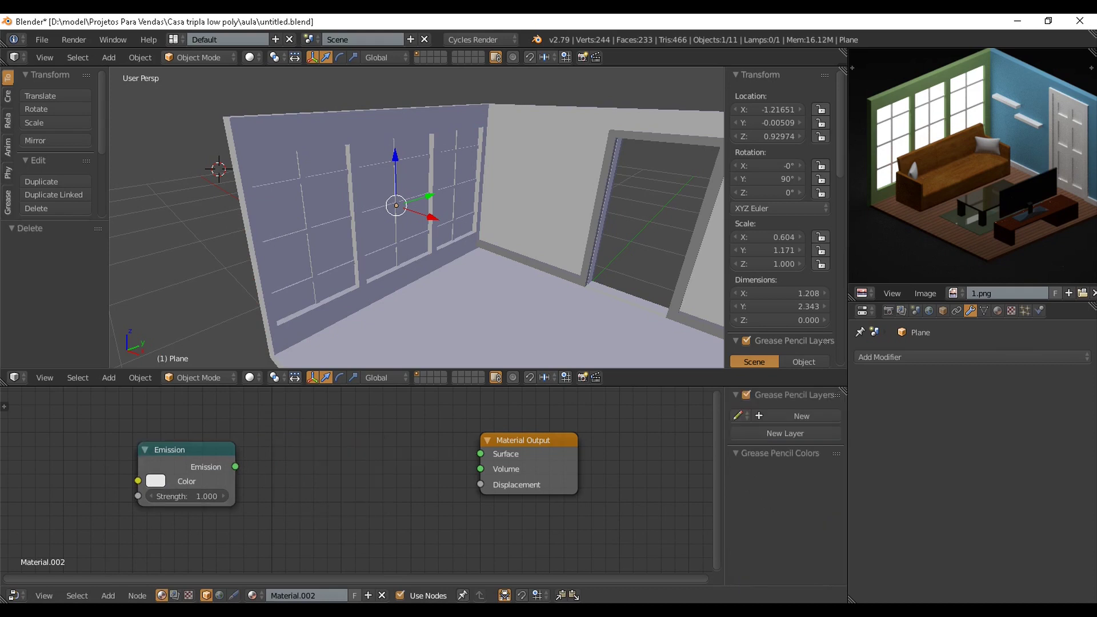
pyautogui.moveTo(191, 452); pyautogui.dragTo(480, 454)
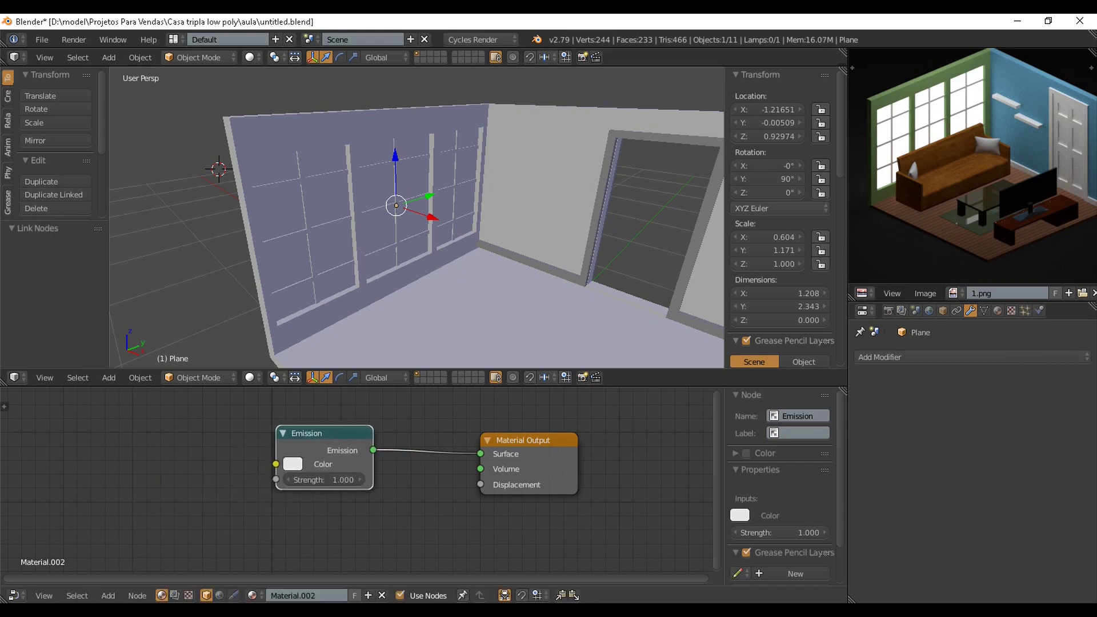
# Enlarge the 3D viewport over the node editor and inspect the room and emissive window plane in material shading.
pyautogui.moveTo(389, 387); pyautogui.dragTo(389, 562)
pyautogui.click(250, 553)
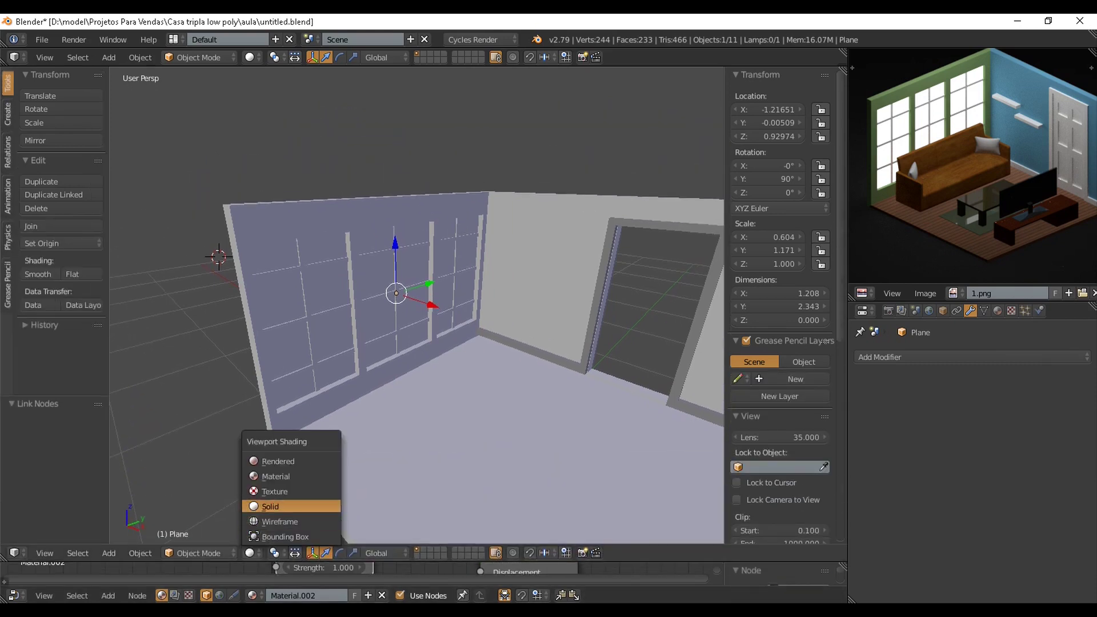
pyautogui.click(280, 476)
pyautogui.moveTo(366, 401)
pyautogui.mouseDown(button='middle')
pyautogui.moveTo(466, 392)
pyautogui.moveTo(369, 380)
pyautogui.moveTo(352, 409)
pyautogui.moveTo(426, 388)
pyautogui.moveTo(351, 390)
pyautogui.moveTo(394, 391)
pyautogui.moveTo(403, 371)
pyautogui.moveTo(520, 377)
pyautogui.moveTo(403, 382)
pyautogui.mouseUp(button='middle')
pyautogui.scroll(-2, 351, 409)
pyautogui.scroll(2, 363, 389)
pyautogui.scroll(-3, 363, 388)
pyautogui.scroll(1, 394, 391)
pyautogui.rightClick(394, 391)
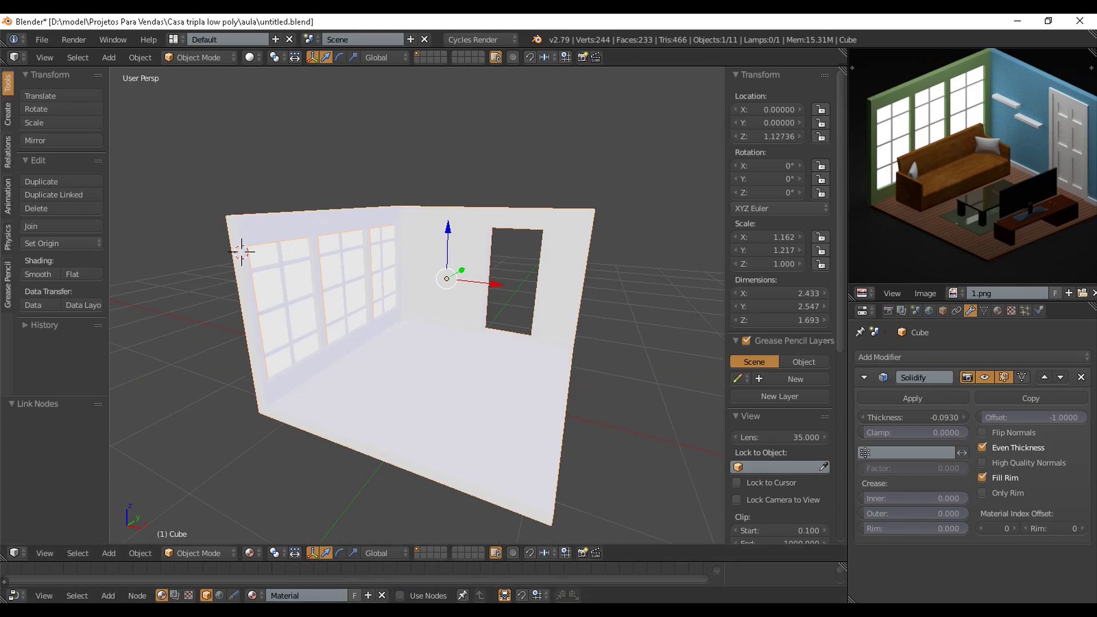
# Return to solid shading, then add a cube on the room floor and scale it uniformly to about 0.495 per side.
pyautogui.click(250, 553)
pyautogui.click(271, 507)
pyautogui.scroll(-4, 403, 381)
pyautogui.moveTo(403, 382); pyautogui.dragTo(386, 394, button='middle')
pyautogui.scroll(5, 386, 395)
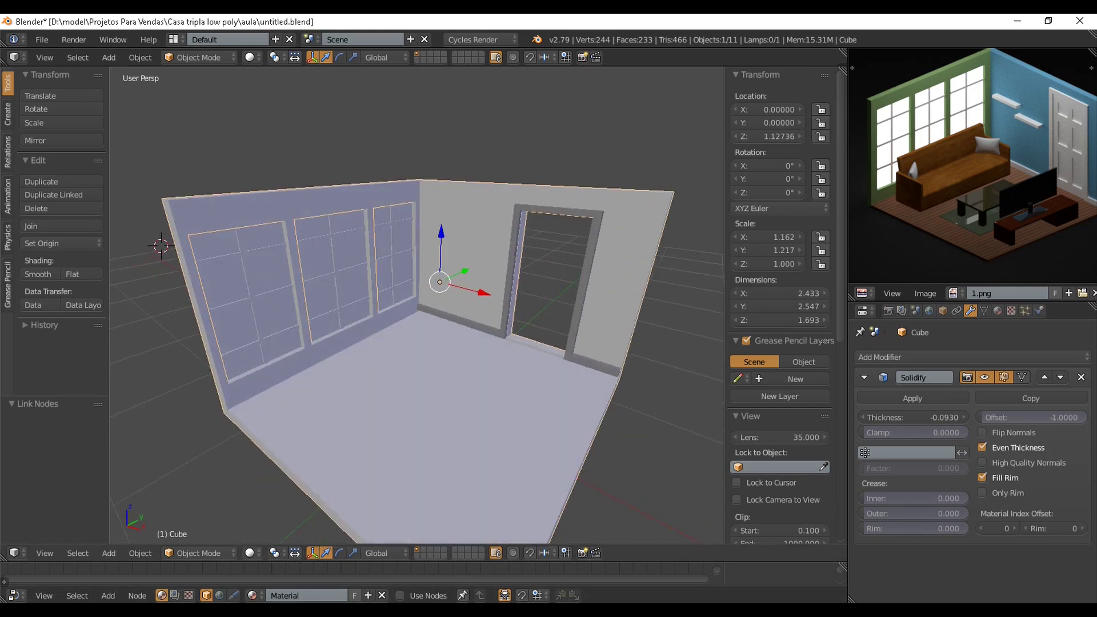
pyautogui.hotkey('shift', 'a')
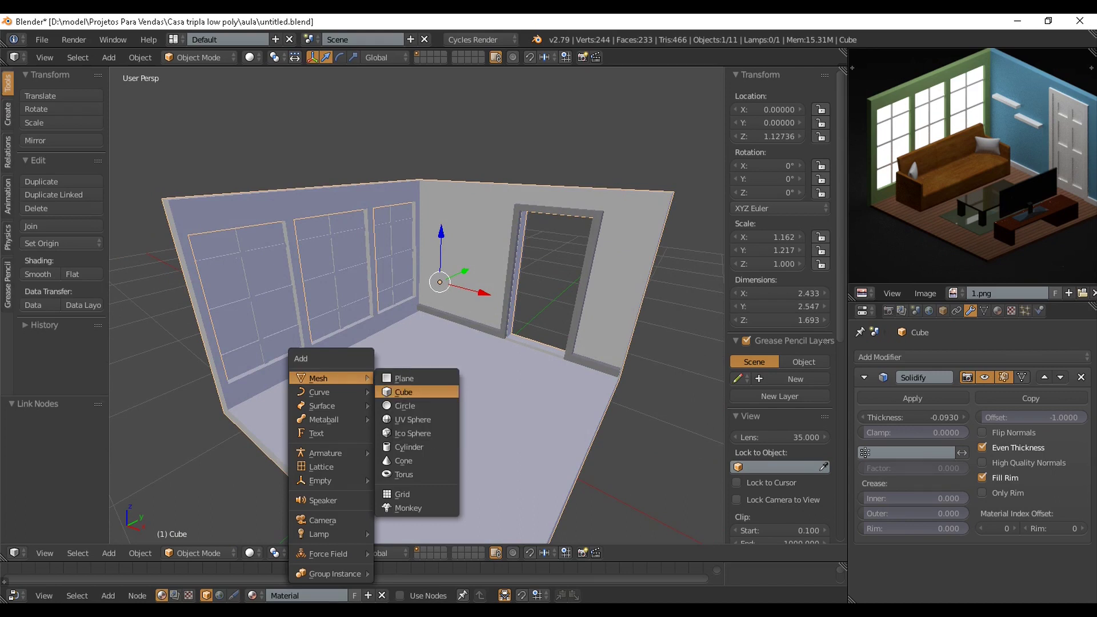
pyautogui.click(405, 392)
pyautogui.scroll(-5, 412, 392)
pyautogui.scroll(2, 412, 393)
pyautogui.press('s')
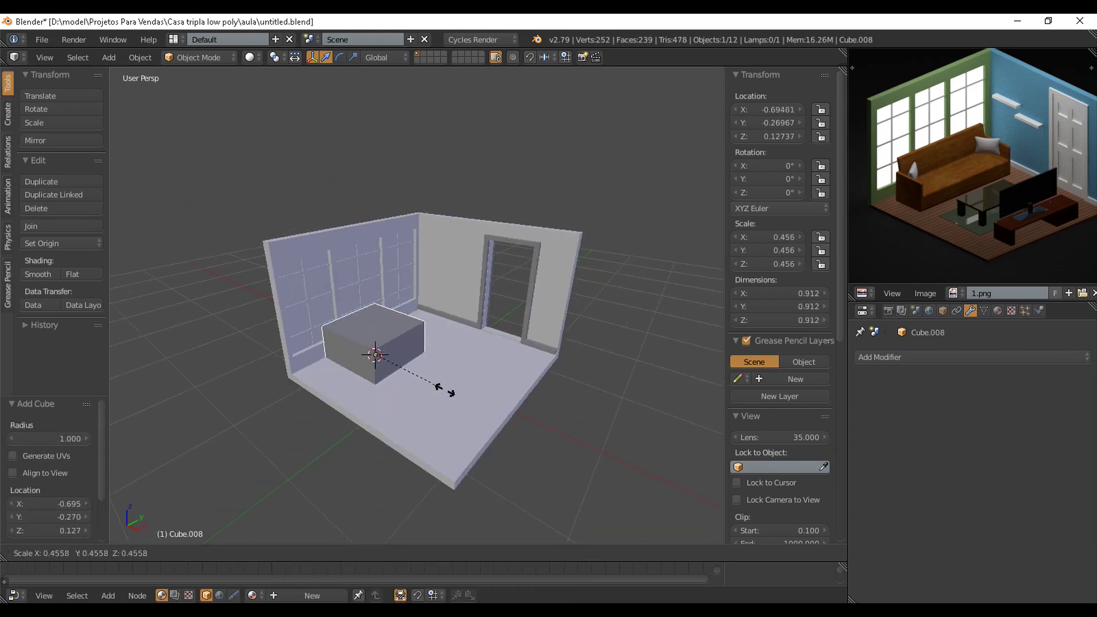
pyautogui.click(413, 373)
# Stretch the cube along Y to about 1.735 to form a long sofa base.
pyautogui.moveTo(412, 373); pyautogui.dragTo(363, 385, button='middle')
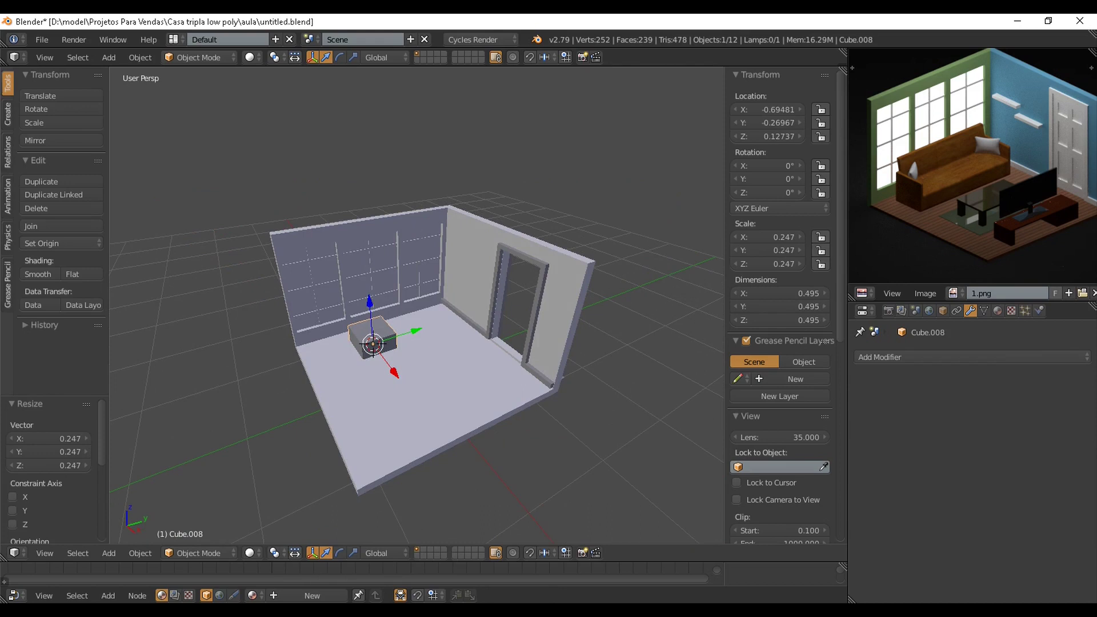
pyautogui.press('s')
pyautogui.press('y')
pyautogui.click(523, 353)
pyautogui.moveTo(509, 355); pyautogui.dragTo(463, 357, button='middle')
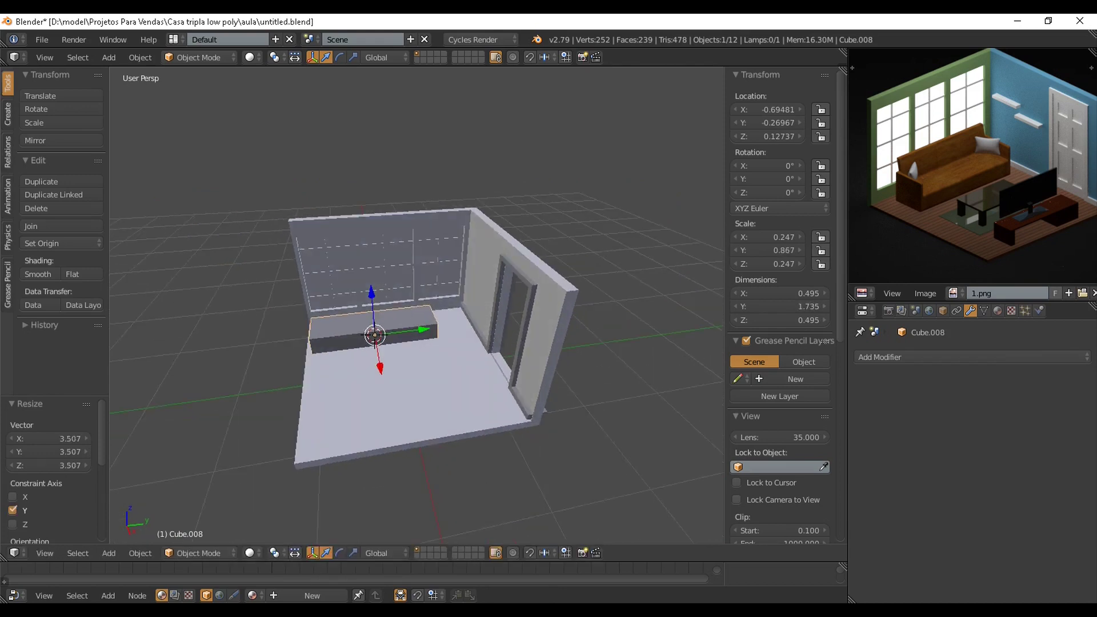
# Move the block near the windows to about X -0.777, Y 0.004 and lengthen it along Y to about 1.892.
pyautogui.scroll(2, 457, 355)
pyautogui.moveTo(417, 334); pyautogui.dragTo(440, 331)
pyautogui.moveTo(440, 331); pyautogui.dragTo(382, 318, button='middle')
pyautogui.scroll(4, 406, 315)
pyautogui.moveTo(371, 416); pyautogui.dragTo(368, 408)
pyautogui.moveTo(368, 407); pyautogui.dragTo(340, 391, button='middle')
pyautogui.press('s')
pyautogui.press('y')
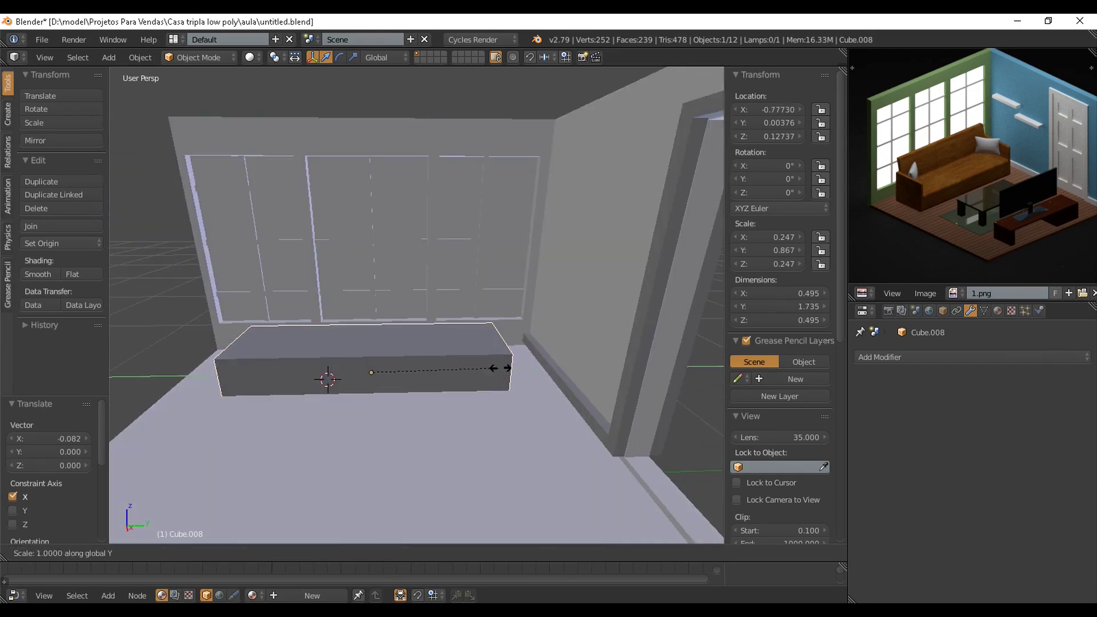
pyautogui.click(511, 376)
# Raise the block to about Z 0.44 and flatten it along Z to about 0.241.
pyautogui.scroll(-2, 512, 376)
pyautogui.moveTo(512, 376); pyautogui.dragTo(587, 387, button='middle')
pyautogui.moveTo(361, 333); pyautogui.dragTo(361, 296)
pyautogui.moveTo(361, 296); pyautogui.dragTo(403, 280, button='middle')
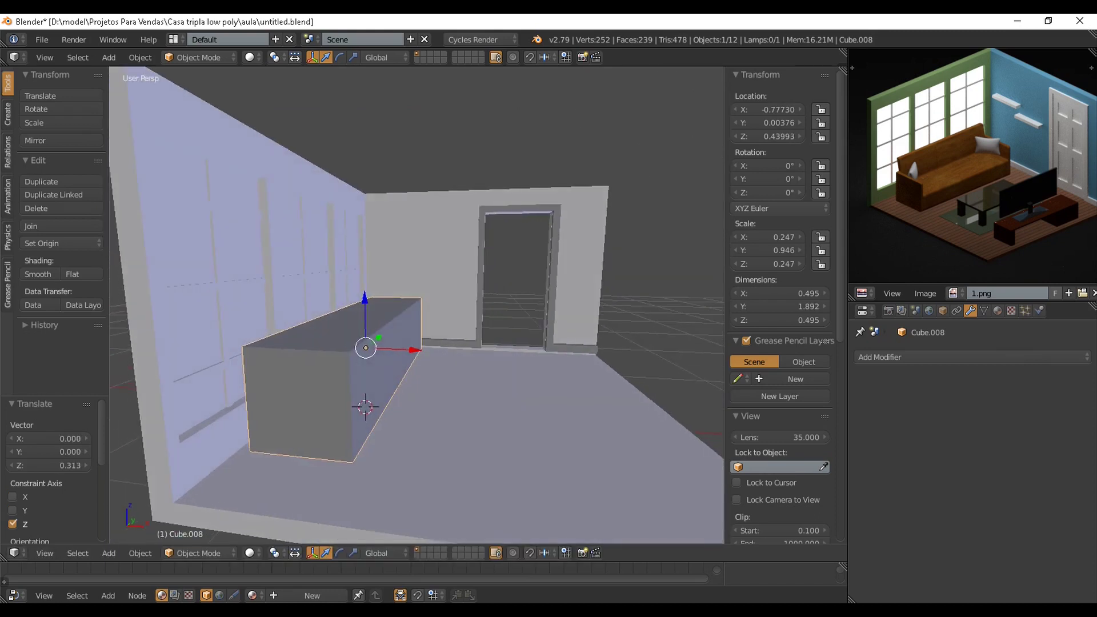
pyautogui.press('s')
pyautogui.press('z')
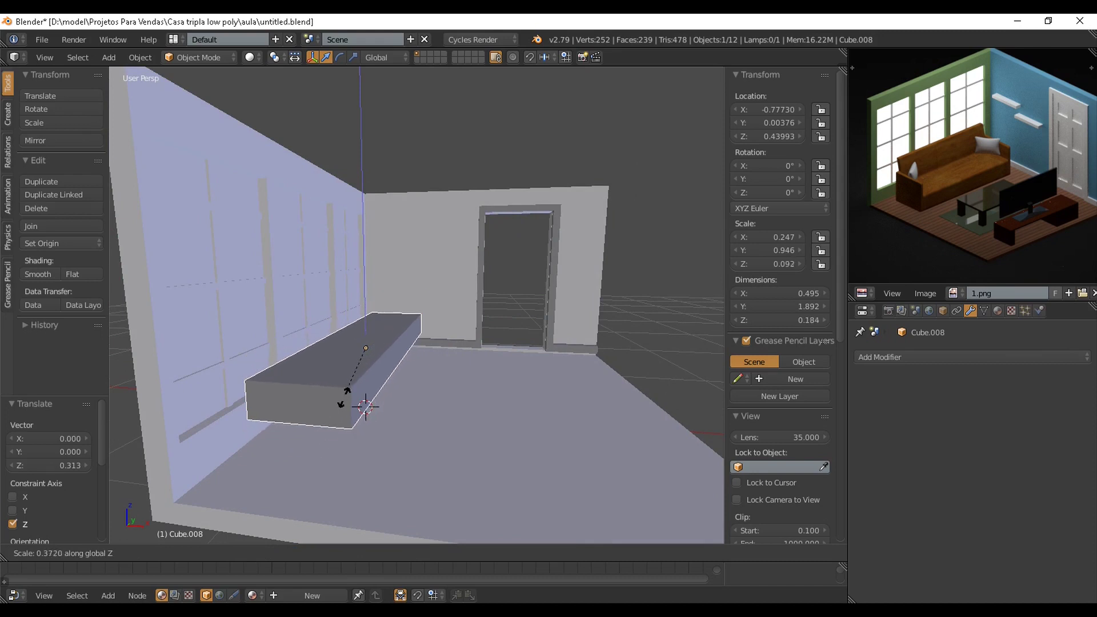
pyautogui.click(348, 415)
pyautogui.moveTo(347, 414); pyautogui.dragTo(367, 430, button='middle')
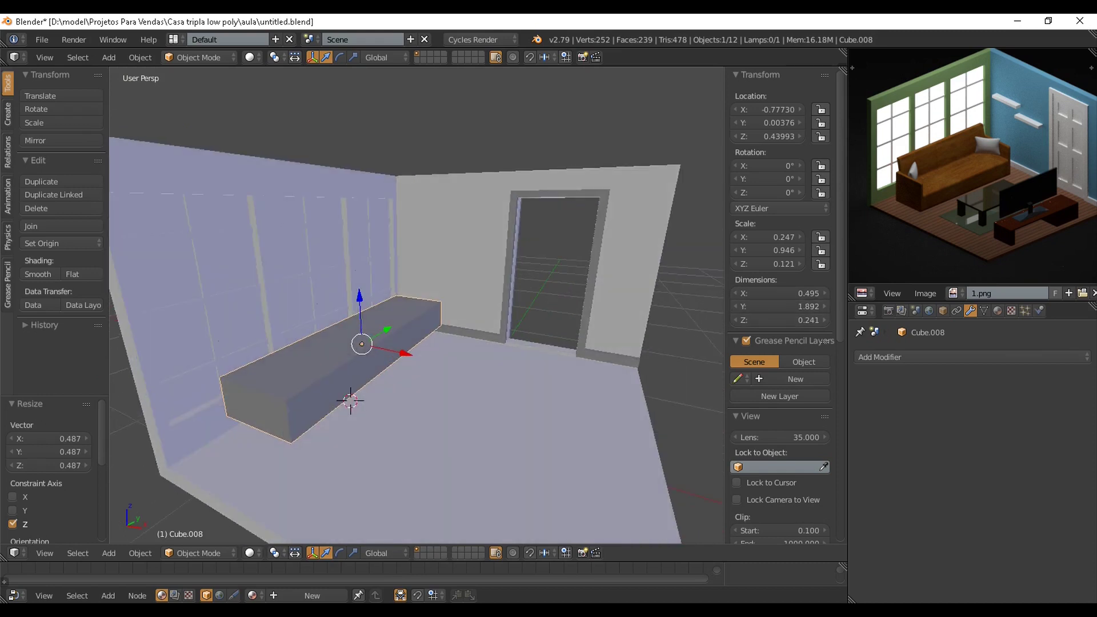
# Deepen the block along X to a scale of about 0.285 and shift it to about X -0.698.
pyautogui.moveTo(423, 345); pyautogui.dragTo(461, 368, button='middle')
pyautogui.press('s')
pyautogui.press('x')
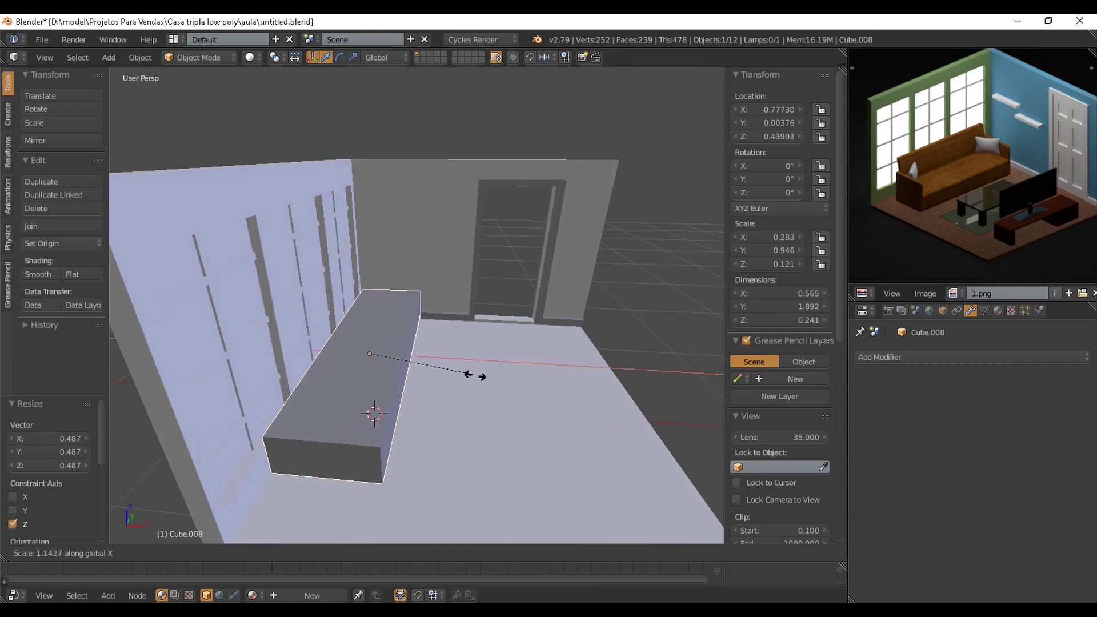
pyautogui.click(476, 376)
pyautogui.moveTo(422, 358); pyautogui.dragTo(432, 359)
pyautogui.moveTo(431, 359); pyautogui.dragTo(411, 388, button='middle')
# In Edit Mode, cut two loops across the block's length and spread them along Y by about 2.81 toward its ends.
pyautogui.scroll(2, 394, 393)
pyautogui.press('Tab')
pyautogui.scroll(-2, 394, 393)
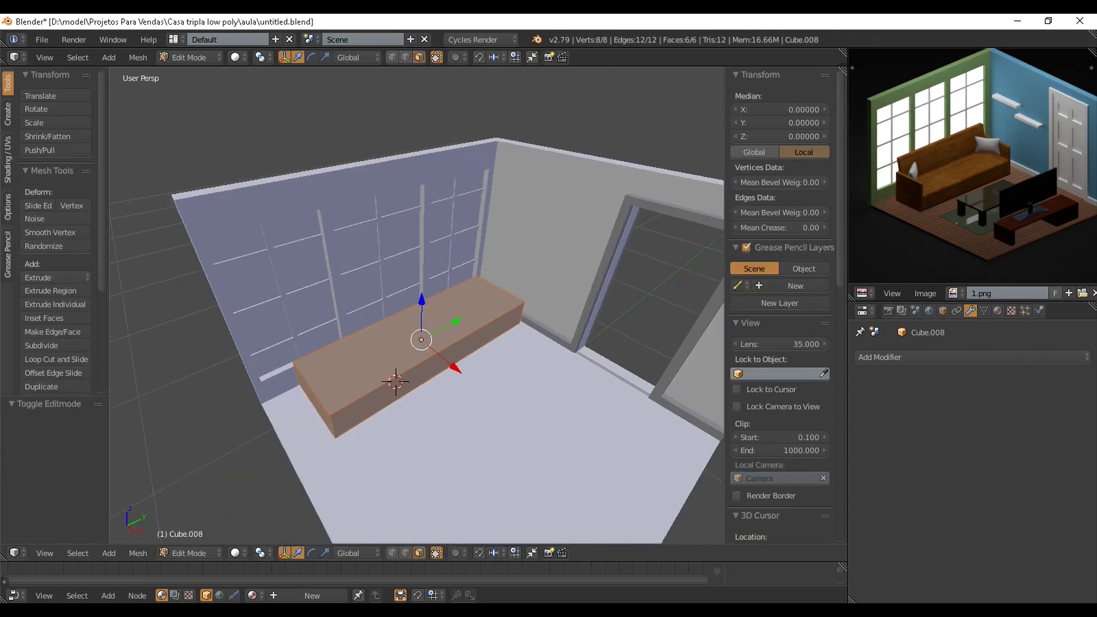
pyautogui.hotkey('ctrl', 'r')
pyautogui.scroll(1, 411, 387)
pyautogui.click(411, 388)
pyautogui.rightClick(411, 387)
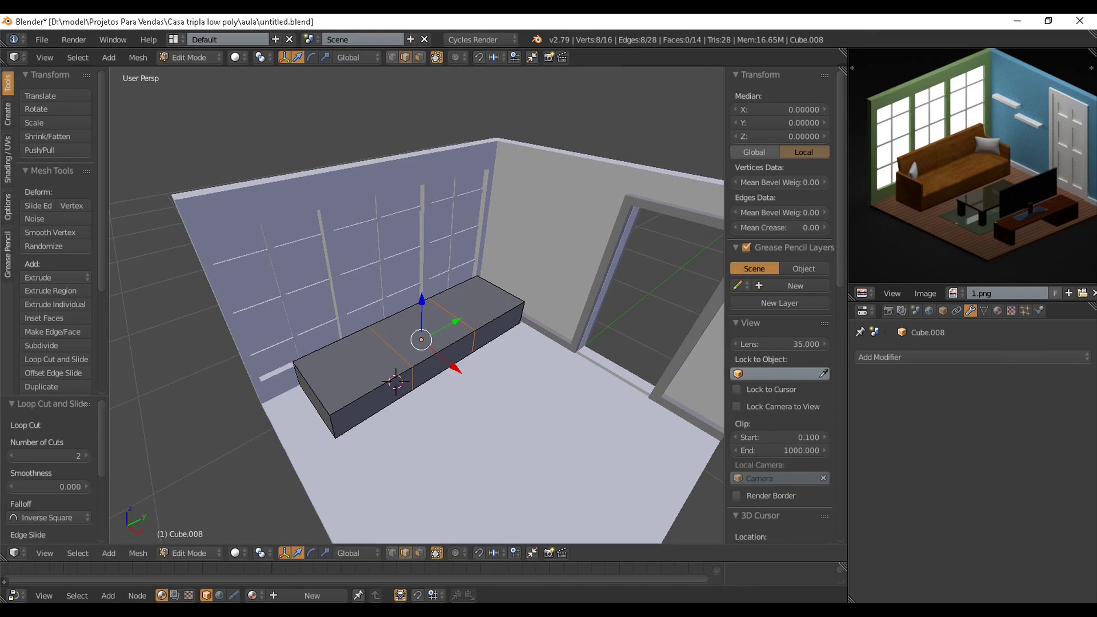
pyautogui.press('s')
pyautogui.press('y')
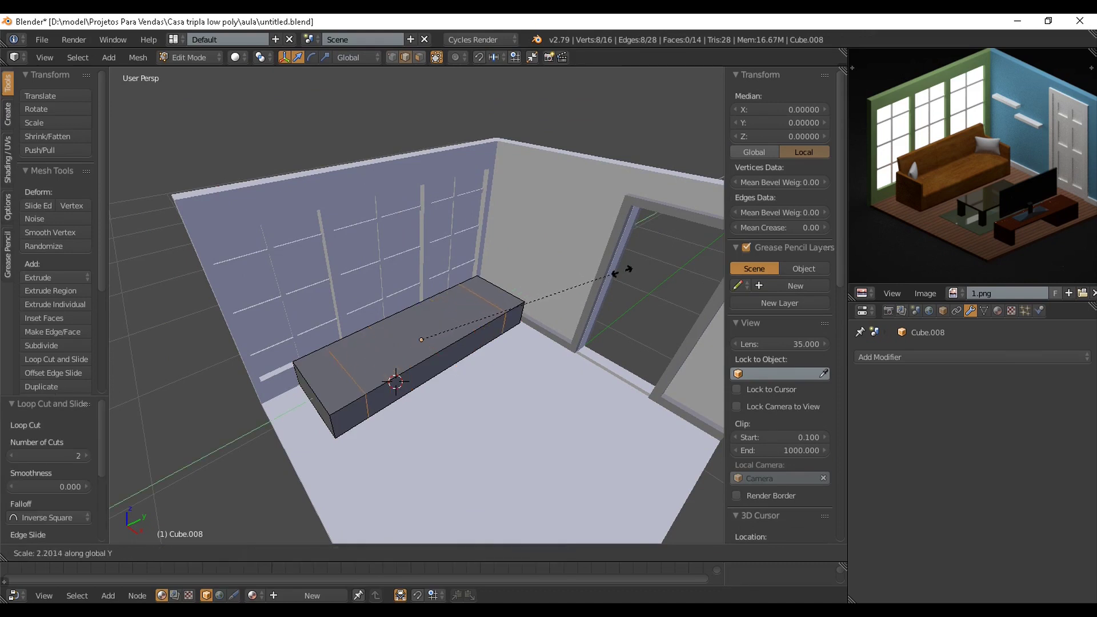
pyautogui.click(680, 274)
pyautogui.moveTo(681, 273); pyautogui.dragTo(718, 270, button='middle')
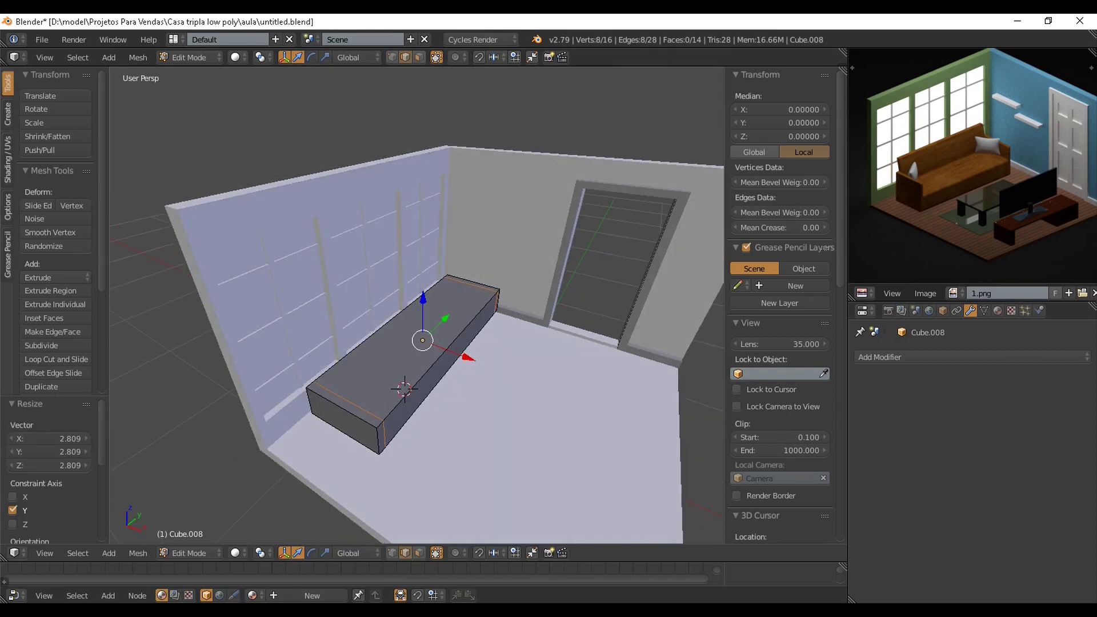
# Cut one lengthwise edge loop in the block and slide it close to the window-side edge.
pyautogui.hotkey('ctrl', 'r')
pyautogui.click(346, 405)
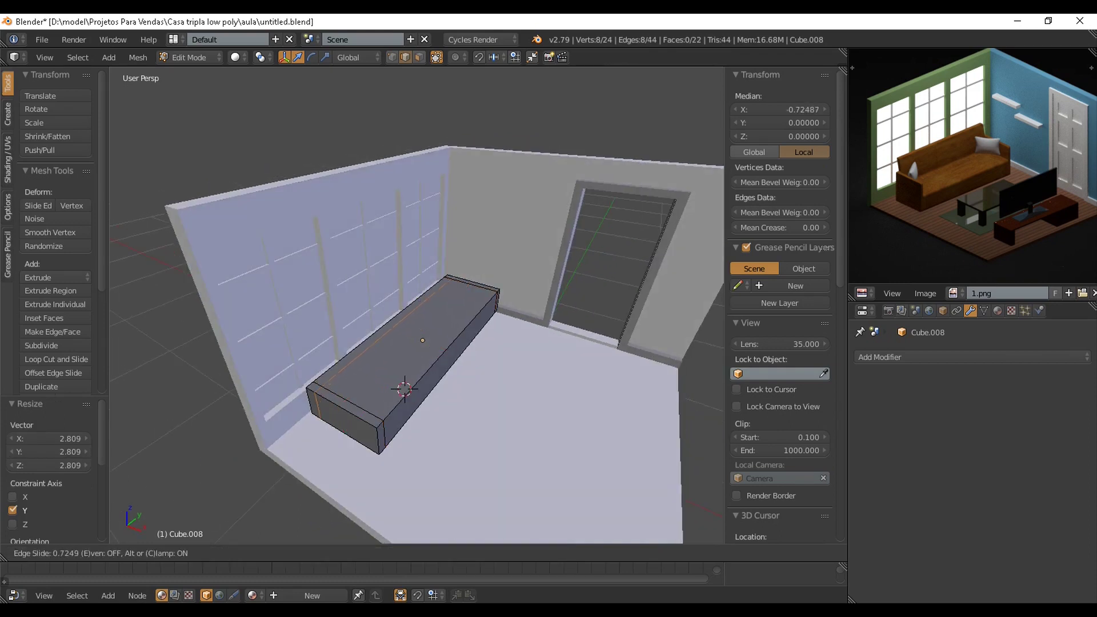
pyautogui.click(318, 389)
# Select the narrow top faces along the back and both ends and extrude them up about 0.198 as armrests and back.
pyautogui.moveTo(317, 390); pyautogui.dragTo(406, 457, button='middle')
pyautogui.click(419, 553)
pyautogui.rightClick(451, 216)
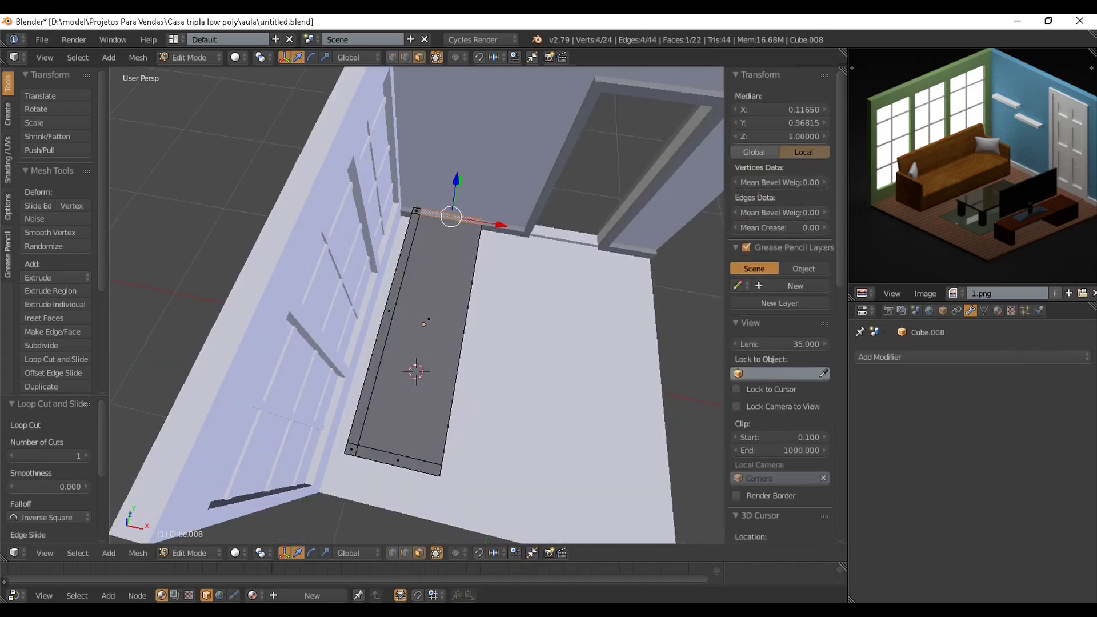
pyautogui.keyDown('shift'); pyautogui.rightClick(389, 311); pyautogui.keyUp('shift')
pyautogui.keyDown('shift'); pyautogui.rightClick(351, 450); pyautogui.keyUp('shift')
pyautogui.keyDown('shift'); pyautogui.rightClick(399, 461); pyautogui.keyUp('shift')
pyautogui.moveTo(398, 460); pyautogui.dragTo(357, 395, button='middle')
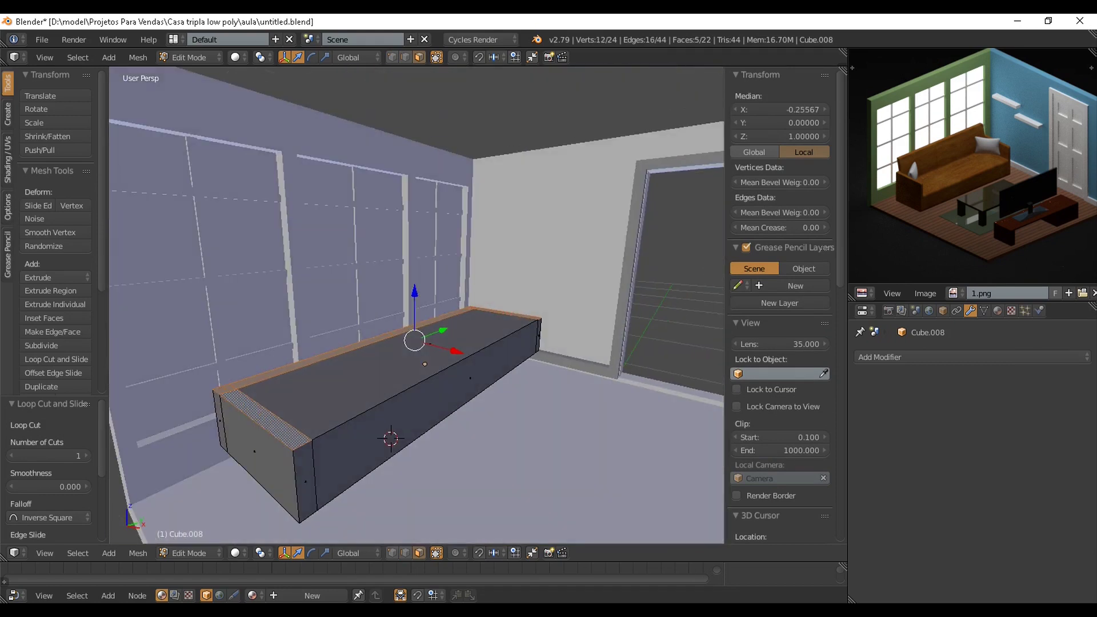
pyautogui.press('e')
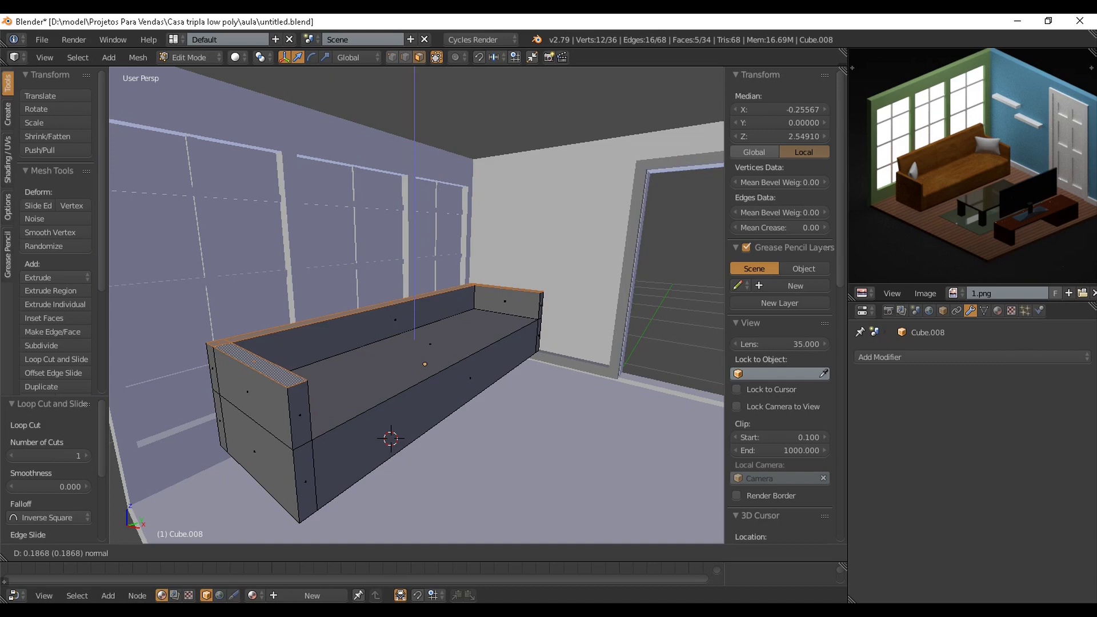
pyautogui.click(391, 354)
# Select the long top face of the sofa's back and extrude it up about 0.217 as a backrest.
pyautogui.moveTo(391, 354); pyautogui.dragTo(439, 395, button='middle')
pyautogui.rightClick(370, 311)
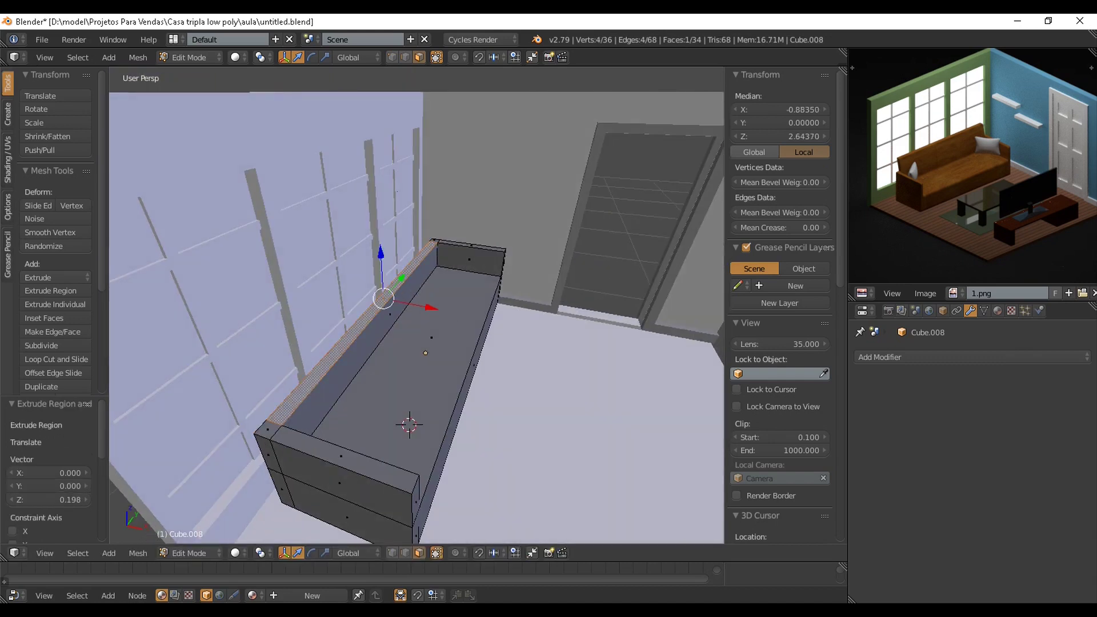
pyautogui.moveTo(371, 311); pyautogui.dragTo(342, 287, button='middle')
pyautogui.press('e')
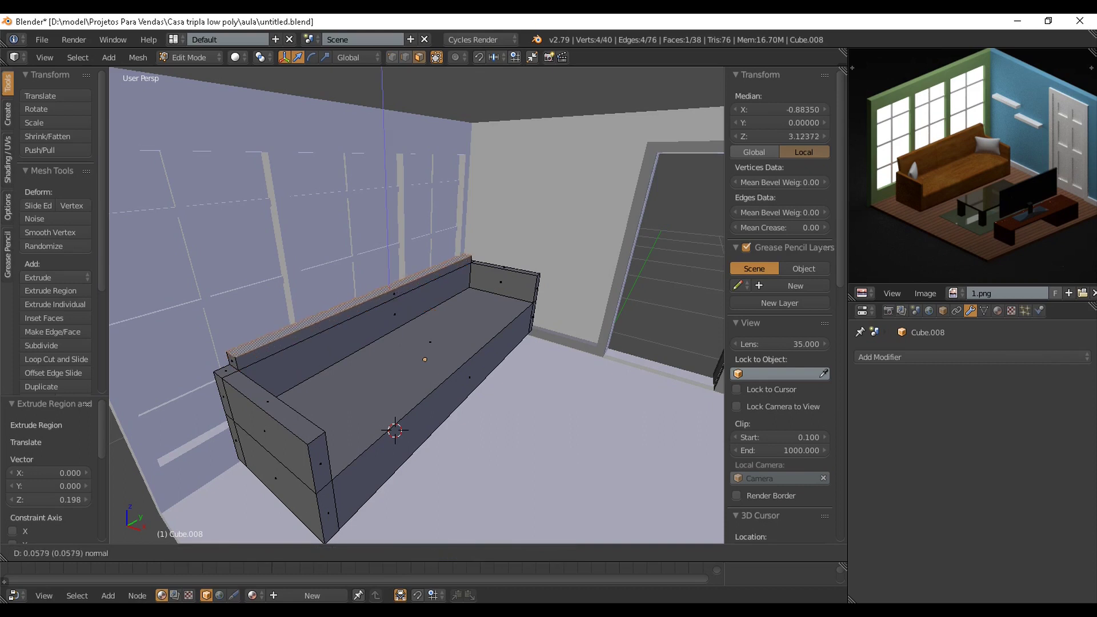
pyautogui.click(355, 240)
# Tilt the backrest by moving its top face about 0.08 along negative X toward the windows.
pyautogui.moveTo(355, 240); pyautogui.dragTo(398, 231, button='middle')
pyautogui.press('g')
pyautogui.press('x')
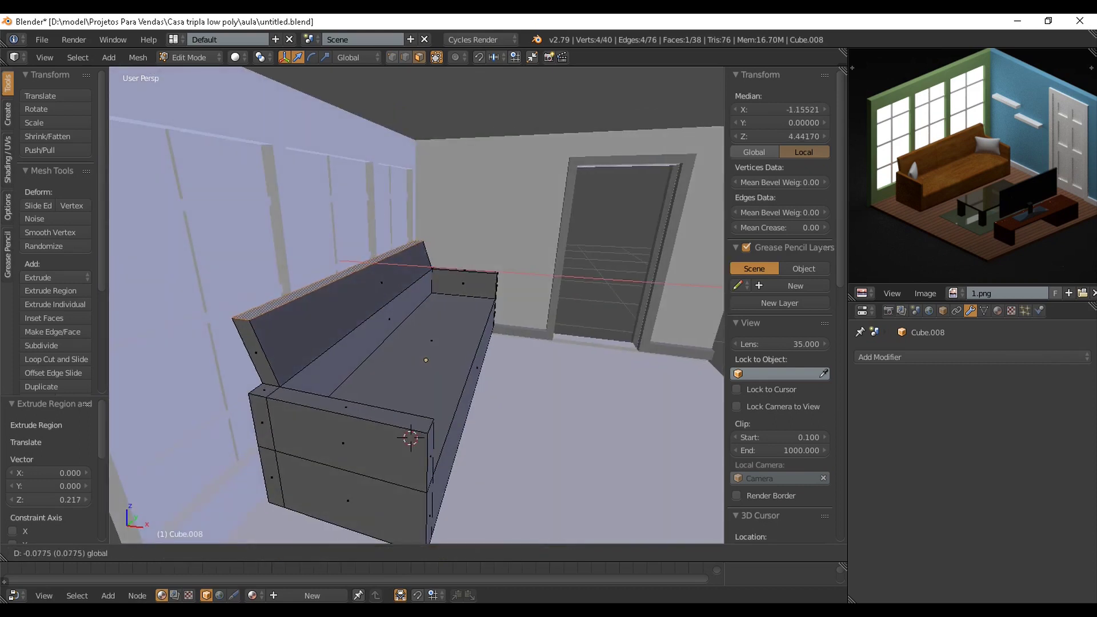
pyautogui.click(379, 233)
# Return to Object Mode and add a Bevel modifier to the sofa.
pyautogui.press('Tab')
pyautogui.scroll(-4, 379, 234)
pyautogui.moveTo(380, 233); pyautogui.dragTo(320, 261, button='middle')
pyautogui.scroll(3, 377, 262)
pyautogui.scroll(2, 320, 260)
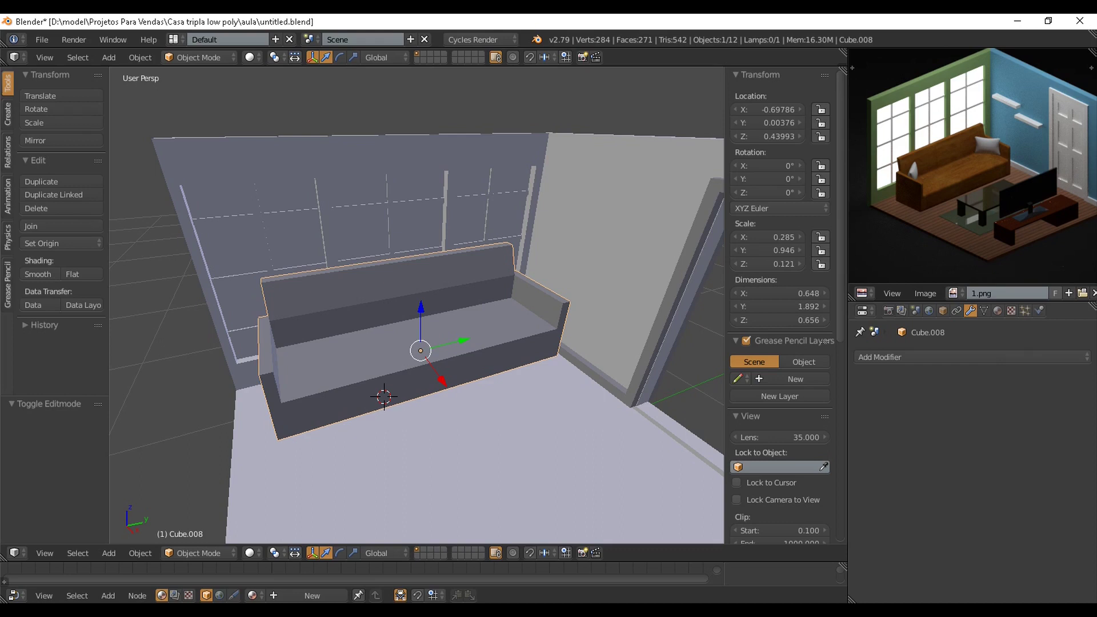
pyautogui.click(883, 357)
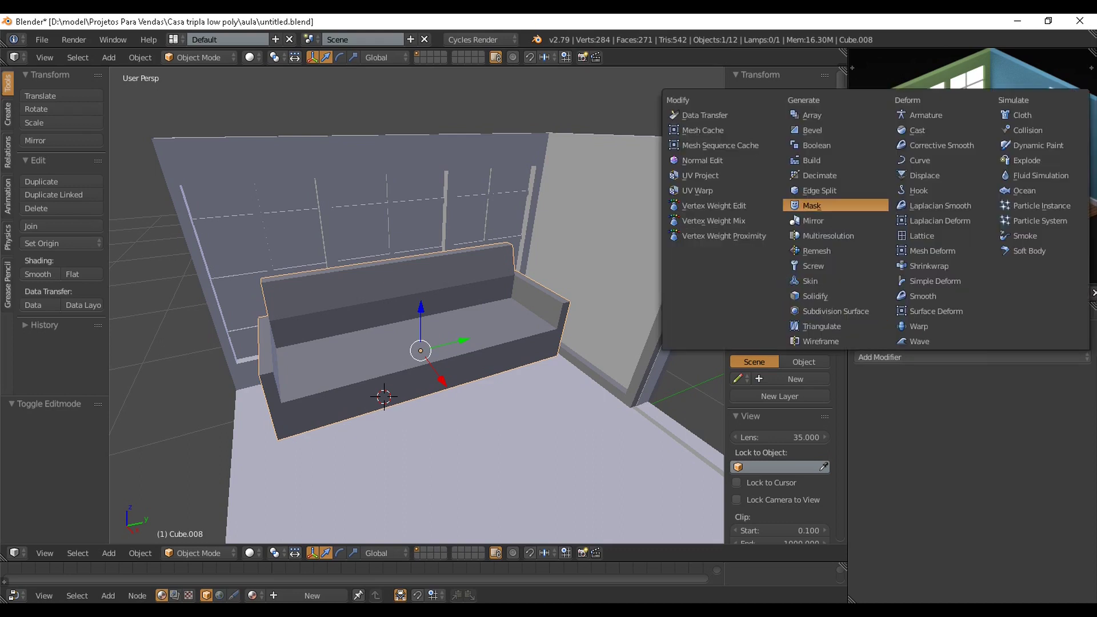
pyautogui.click(840, 130)
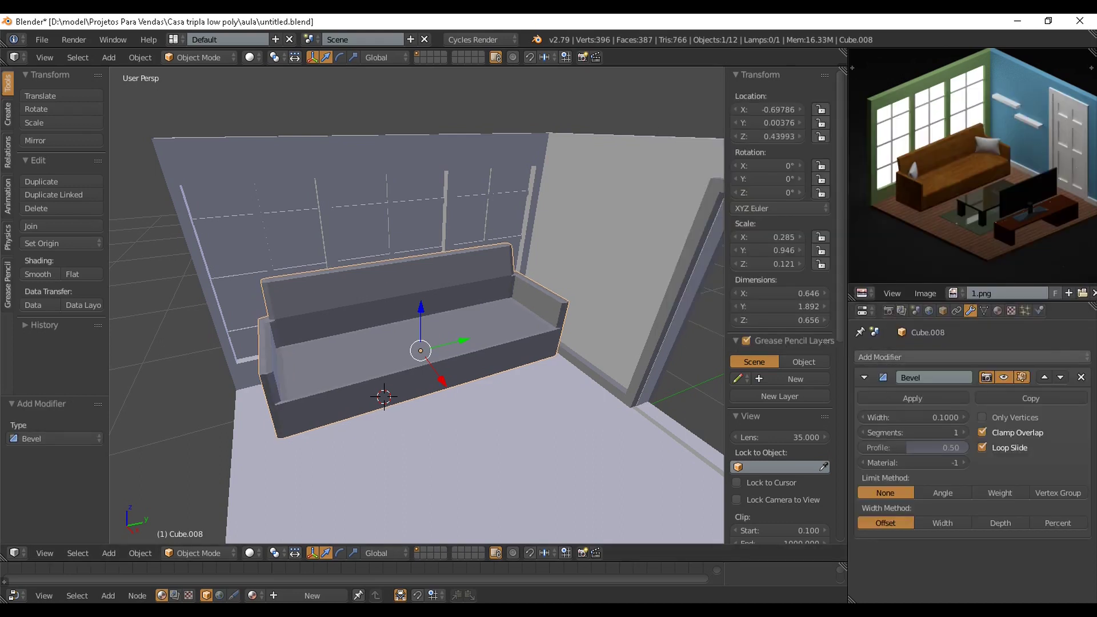
# Add a Subdivision Surface modifier to the sofa and set its viewport subdivisions to 2.
pyautogui.click(880, 357)
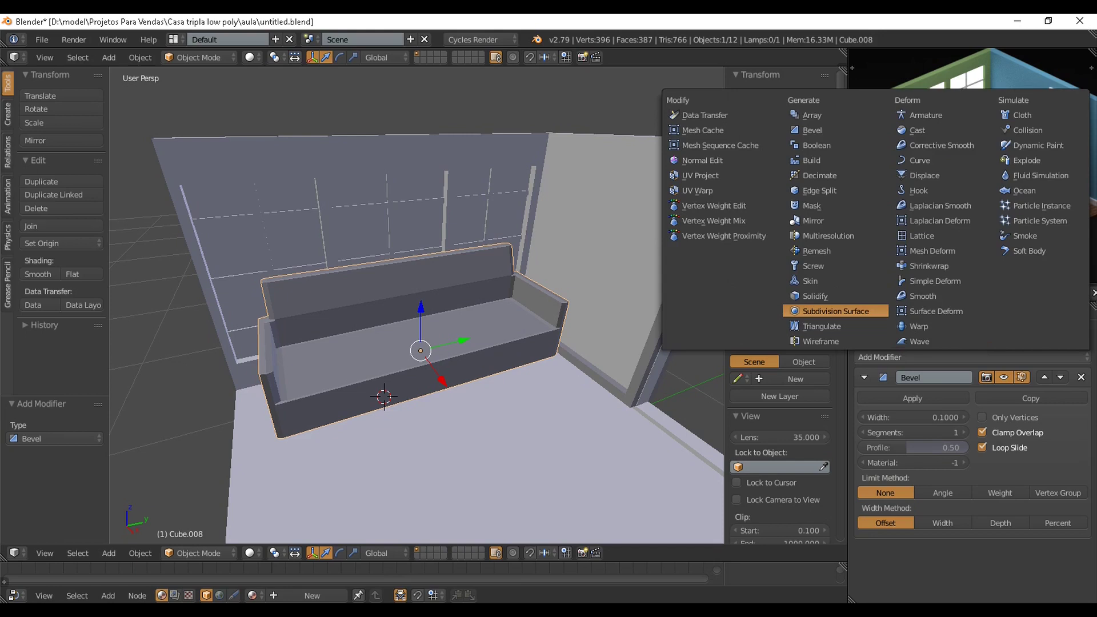
pyautogui.click(836, 311)
pyautogui.moveTo(572, 343); pyautogui.dragTo(612, 318, button='middle')
pyautogui.scroll(1, 611, 317)
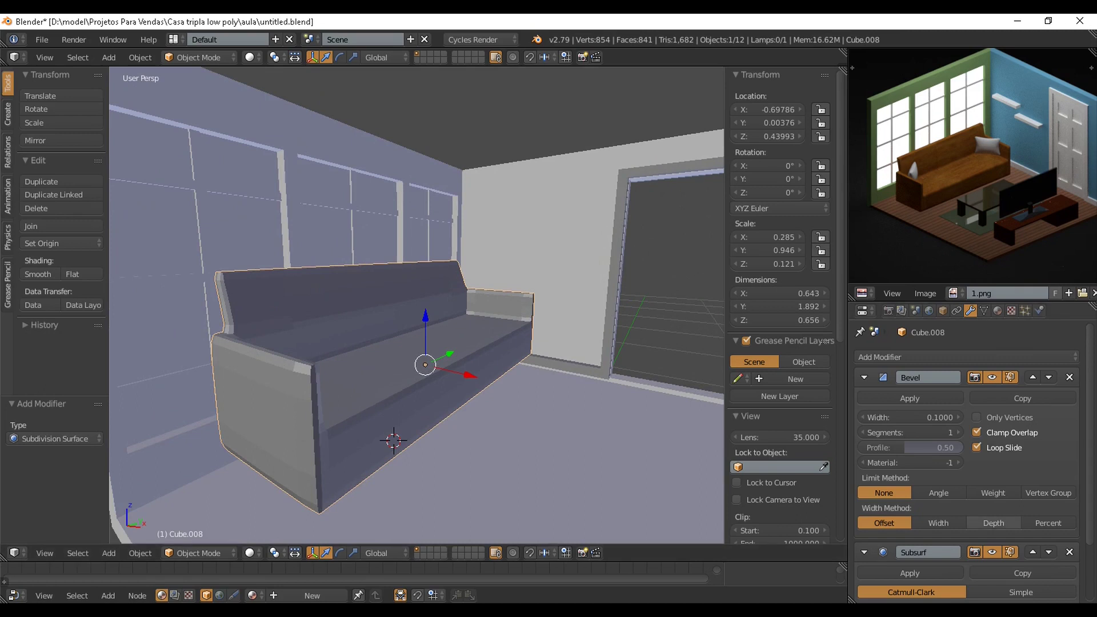
pyautogui.scroll(-3, 966, 446)
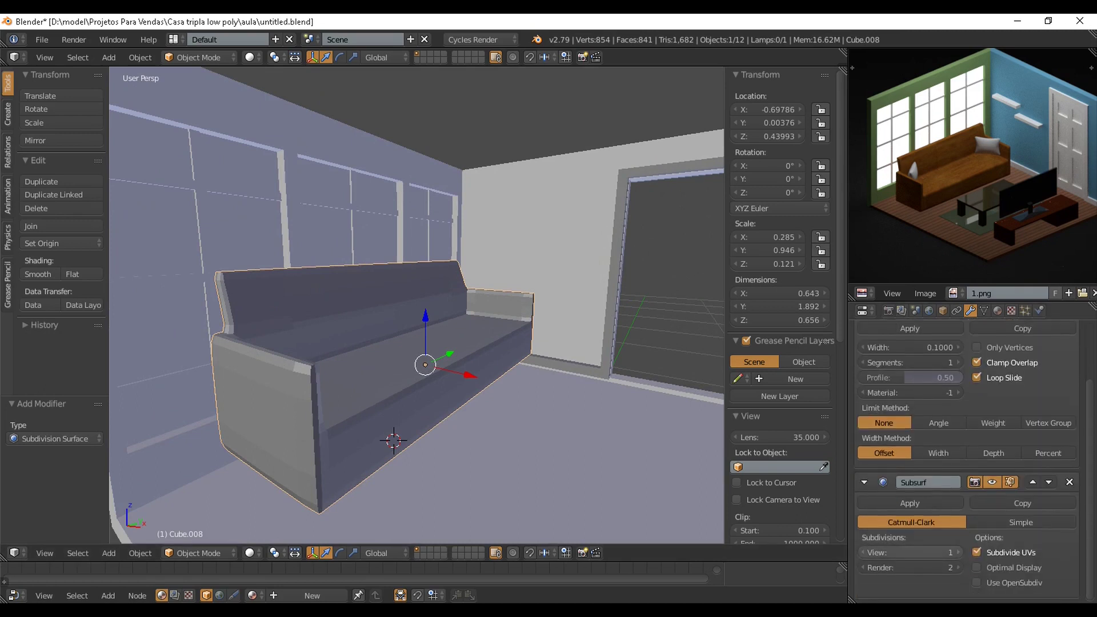
pyautogui.click(911, 552)
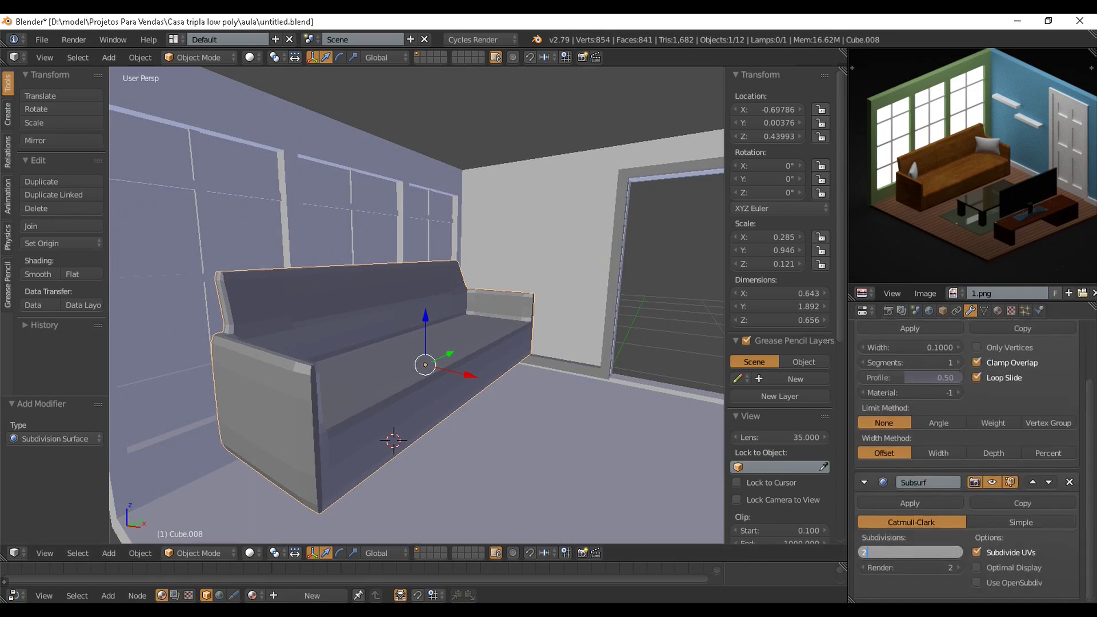
pyautogui.press('Return')
pyautogui.moveTo(657, 366)
pyautogui.mouseDown(button='middle')
pyautogui.moveTo(578, 374)
pyautogui.moveTo(657, 373)
pyautogui.mouseUp(button='middle')
pyautogui.scroll(1, 966, 446)
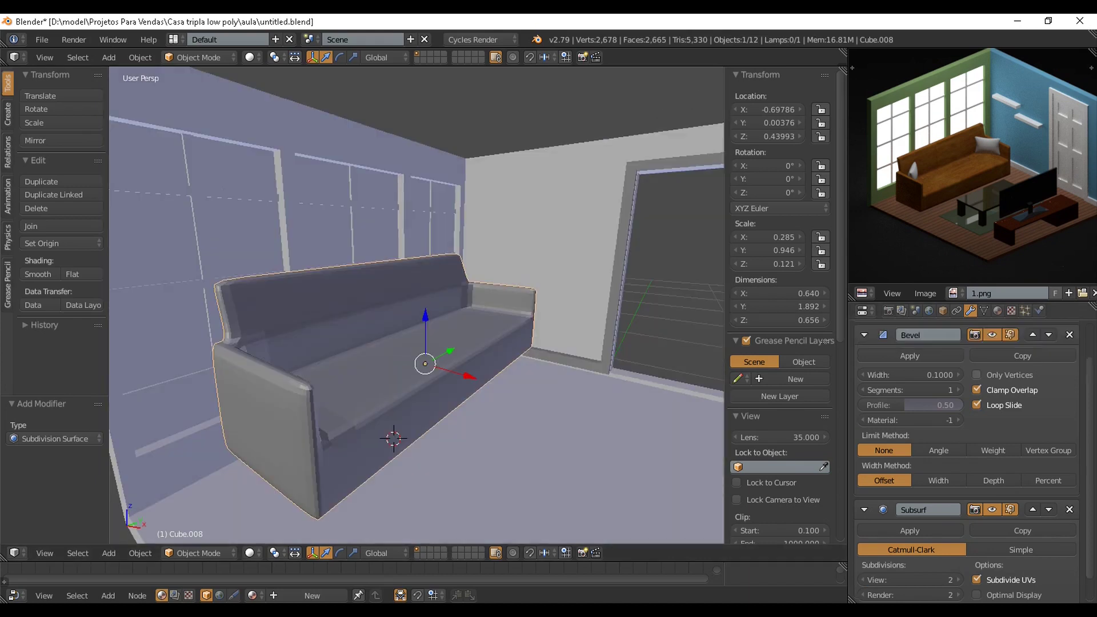
# Set the sofa's Bevel modifier to 2 segments.
pyautogui.scroll(2, 995, 408)
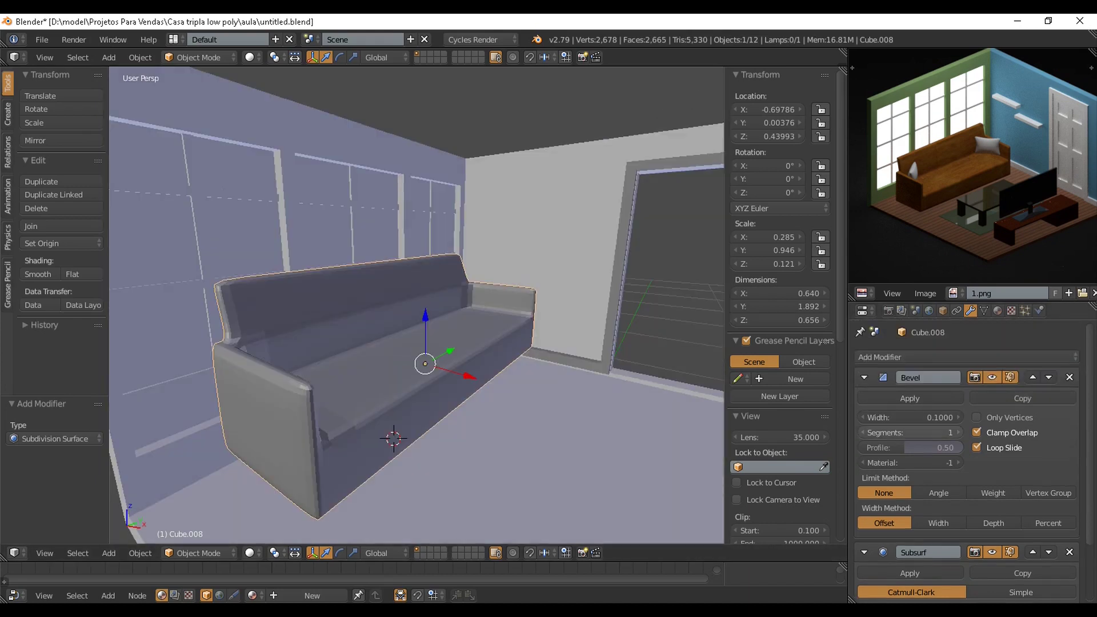
pyautogui.press('Return')
pyautogui.moveTo(657, 371); pyautogui.dragTo(700, 360, button='middle')
pyautogui.scroll(1, 674, 366)
pyautogui.keyDown('shift'); pyautogui.moveTo(426, 375); pyautogui.dragTo(392, 348, button='middle'); pyautogui.keyUp('shift')
pyautogui.scroll(1, 395, 346)
pyautogui.scroll(-2, 394, 346)
pyautogui.scroll(1, 383, 343)
pyautogui.scroll(-2, 383, 343)
pyautogui.scroll(2, 409, 345)
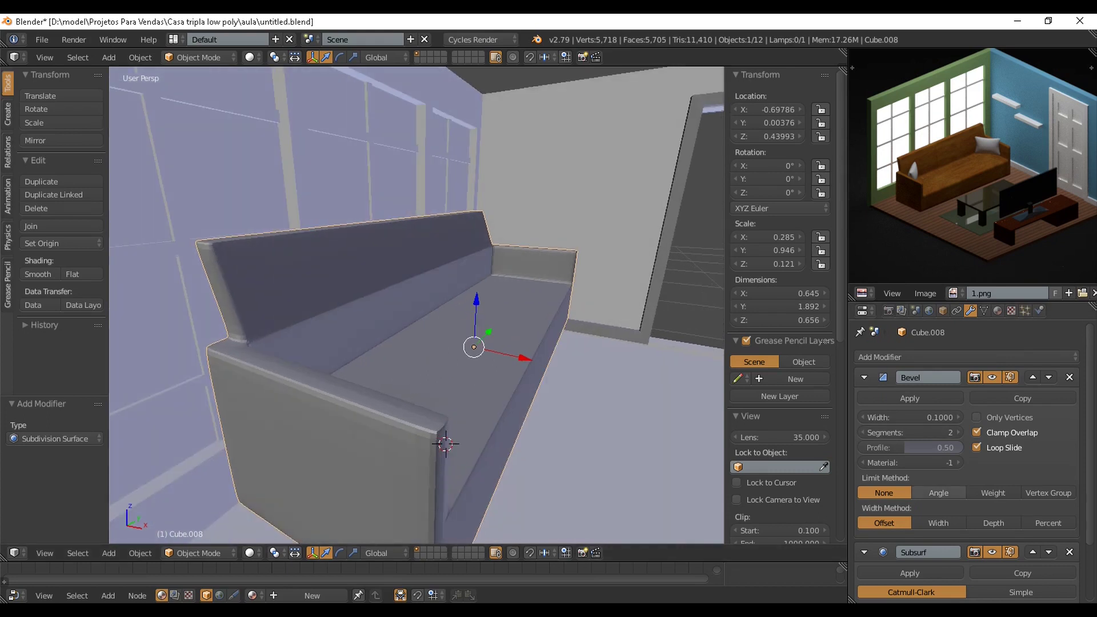
# Try the Weight, Vertex Group and Angle limit methods on the sofa's Bevel modifier.
pyautogui.click(939, 494)
pyautogui.click(994, 494)
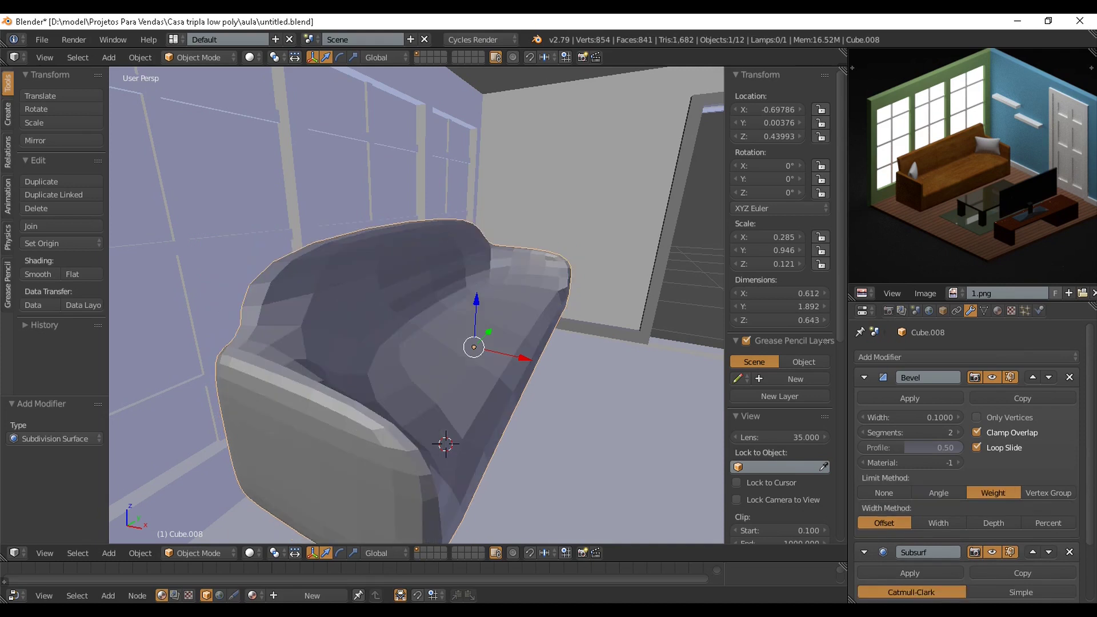
pyautogui.click(1049, 494)
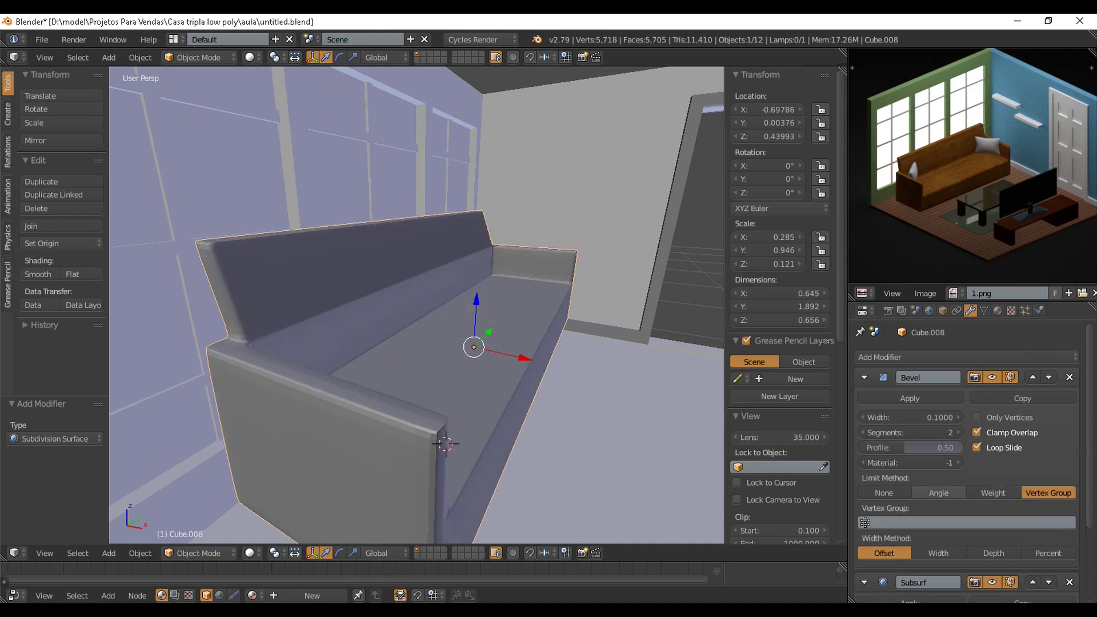
pyautogui.click(939, 493)
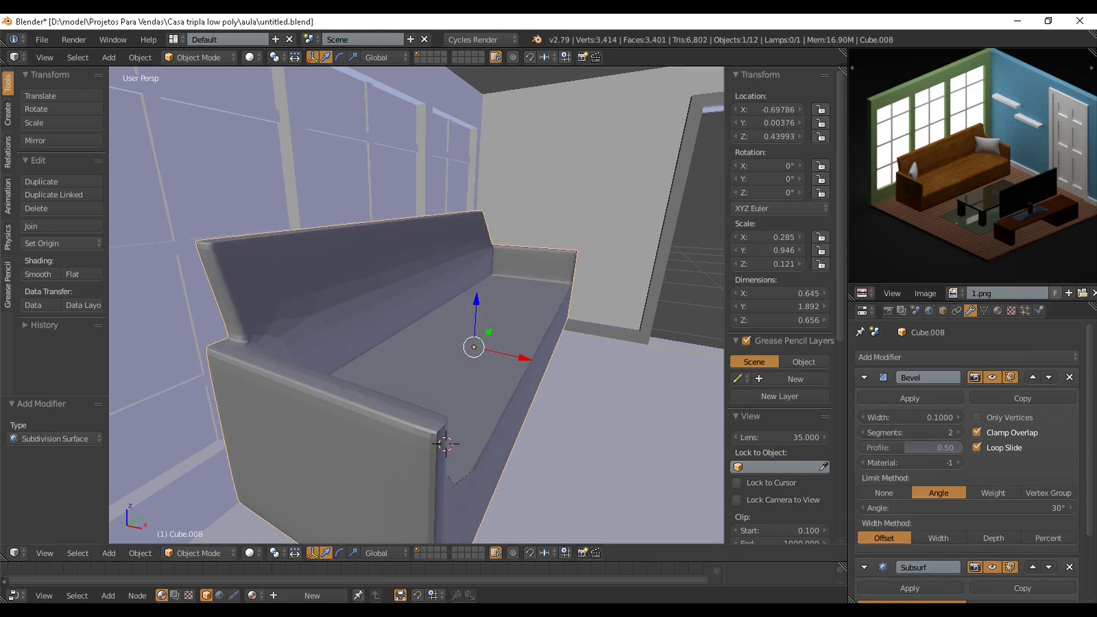
pyautogui.moveTo(600, 423); pyautogui.dragTo(469, 420, button='middle')
pyautogui.moveTo(349, 425); pyautogui.dragTo(401, 422, button='middle')
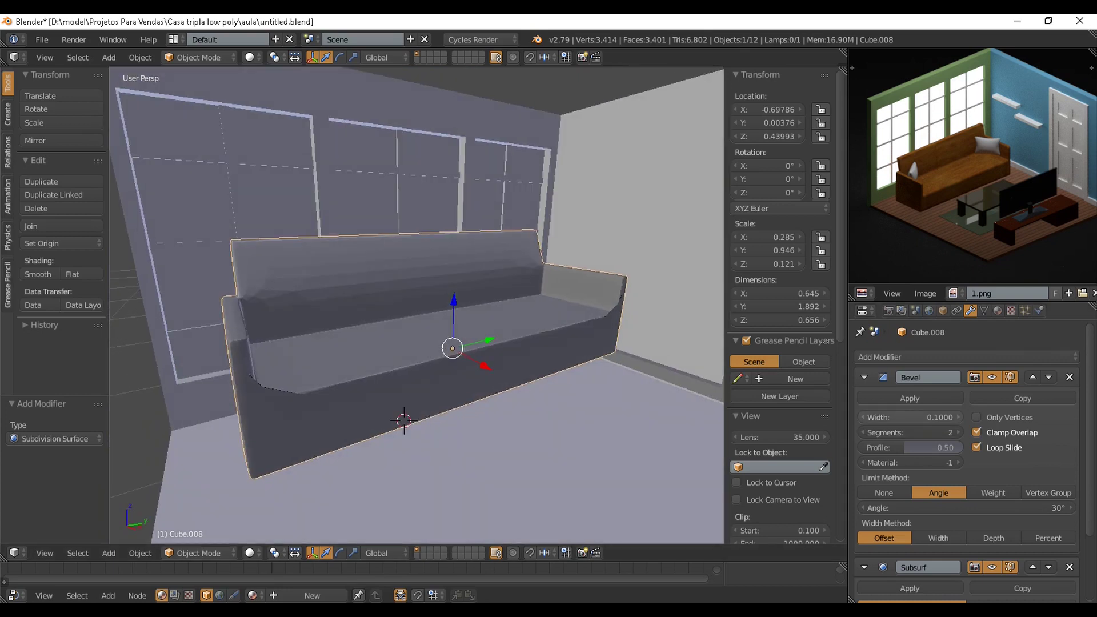
# Reduce the sofa's bevel width to 0.0570 and set its limit method back to None.
pyautogui.moveTo(911, 418); pyautogui.dragTo(918, 418)
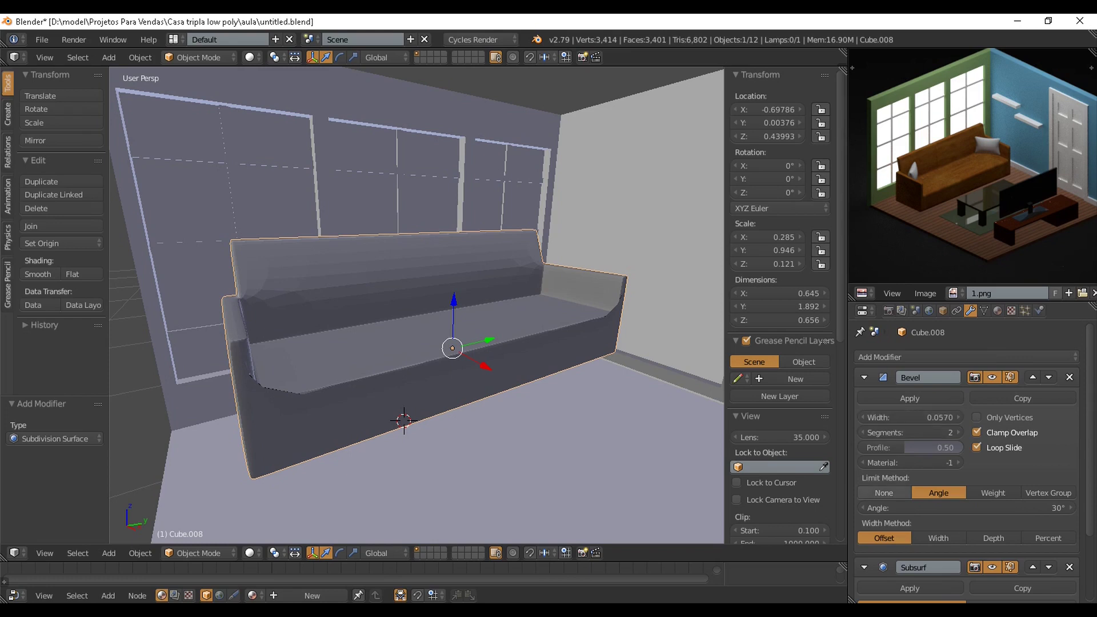
pyautogui.click(884, 493)
pyautogui.moveTo(417, 309); pyautogui.dragTo(457, 319, button='middle')
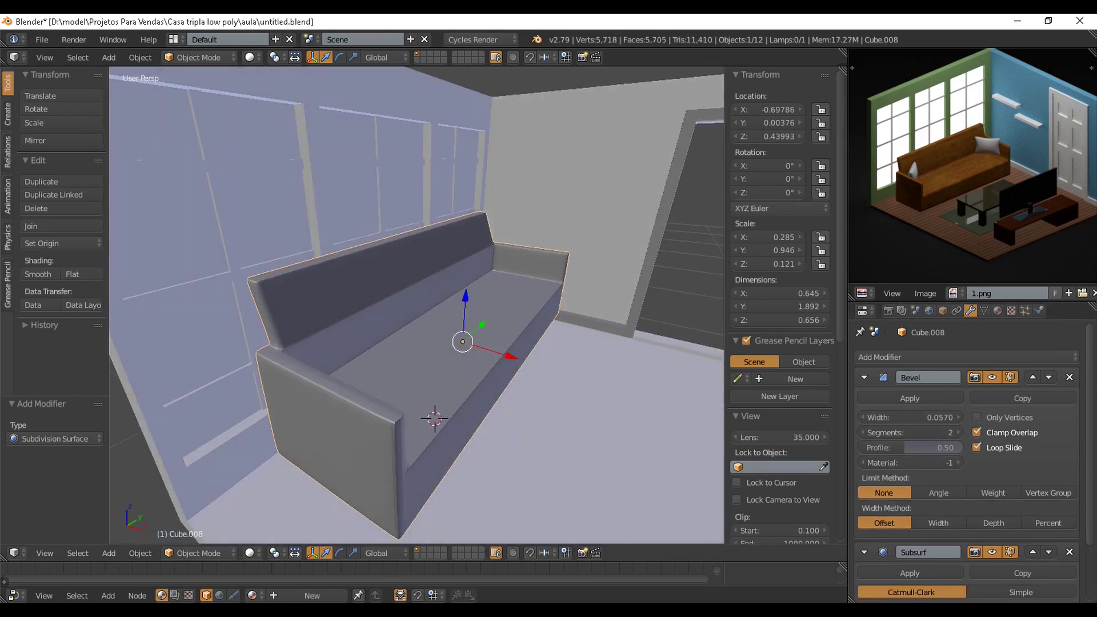
# Try 1 viewport subdivision and 1 bevel segment on the sofa.
pyautogui.scroll(-3, 966, 463)
pyautogui.click(911, 568)
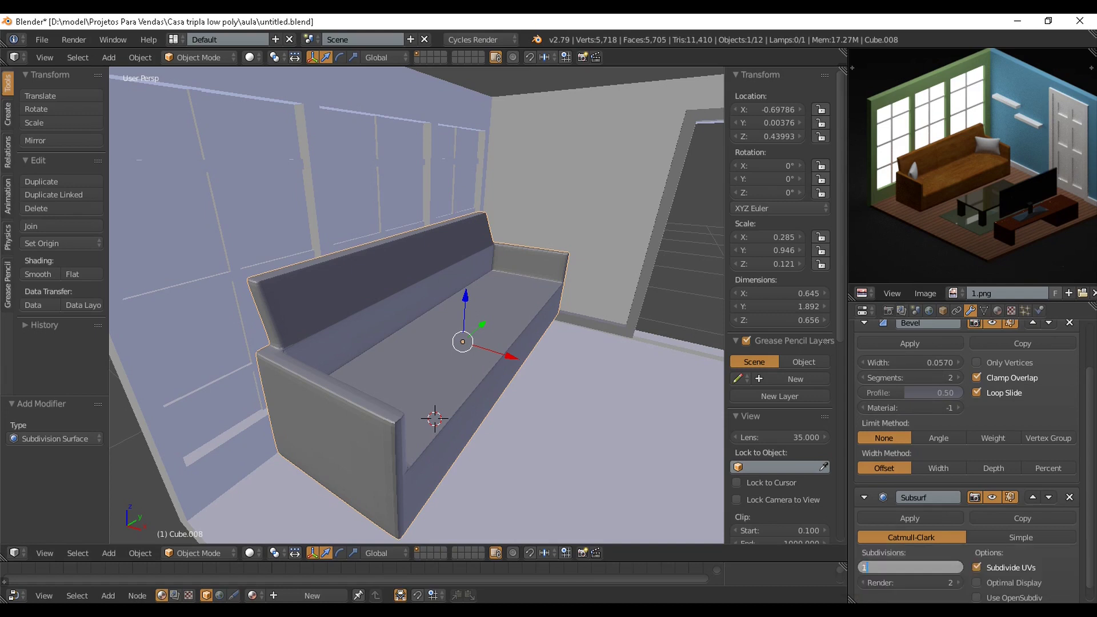
pyautogui.press('Return')
pyautogui.moveTo(457, 317); pyautogui.dragTo(403, 325, button='middle')
pyautogui.scroll(1, 416, 305)
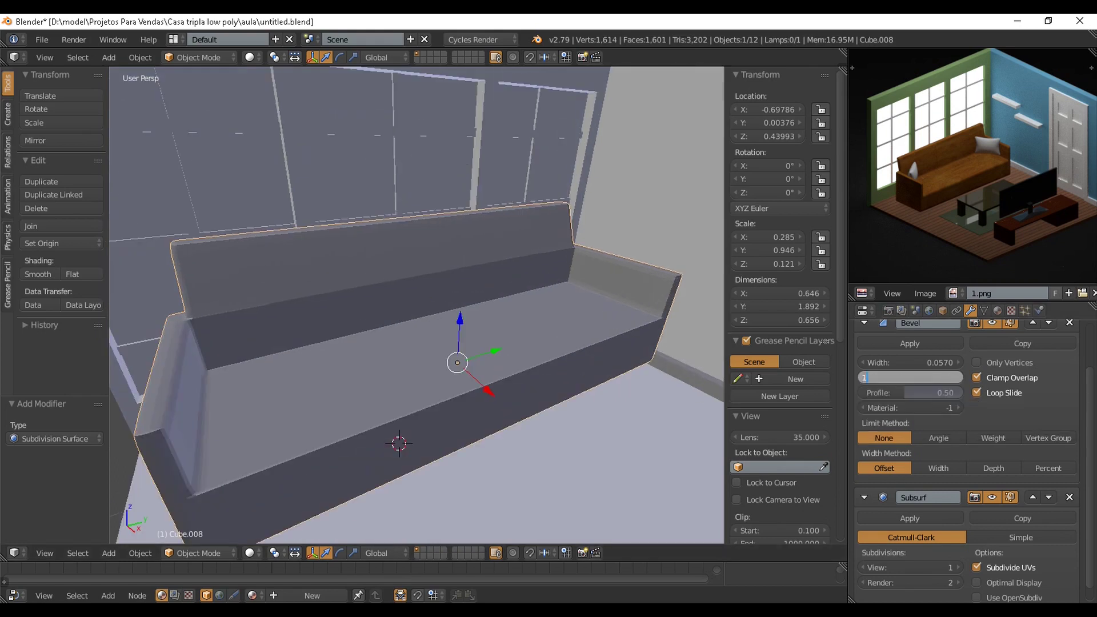
pyautogui.press('Return')
pyautogui.moveTo(417, 308); pyautogui.dragTo(456, 303, button='middle')
pyautogui.scroll(-1, 456, 303)
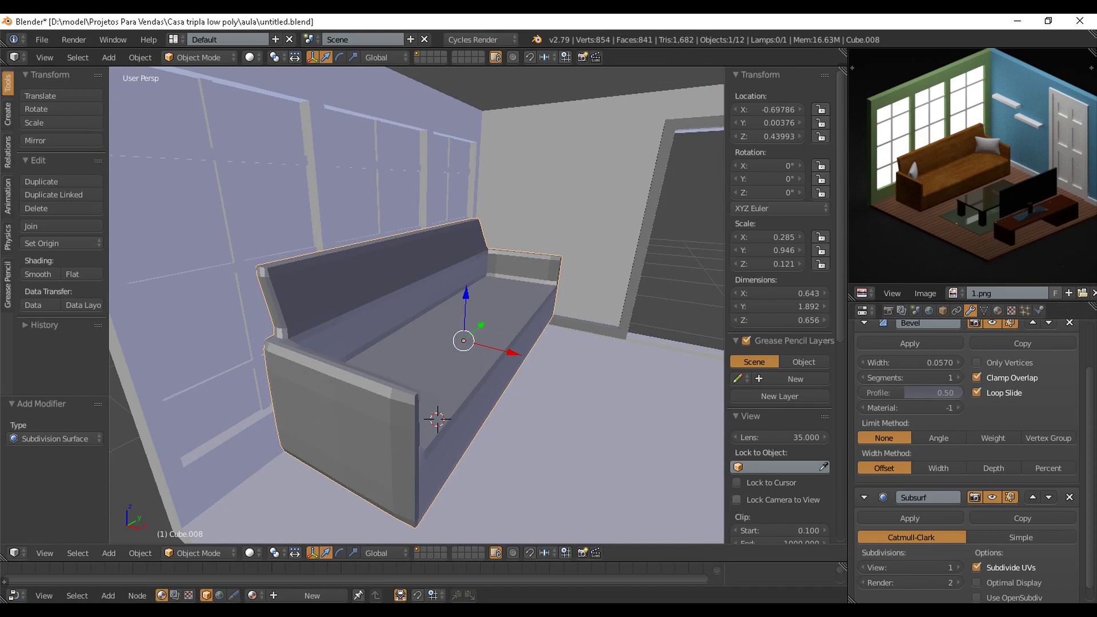
# Set the sofa's viewport subdivisions and its bevel segments back to 2 each.
pyautogui.doubleClick(910, 568)
pyautogui.write('2')
pyautogui.press('Return')
pyautogui.moveTo(458, 308); pyautogui.dragTo(361, 328, button='middle')
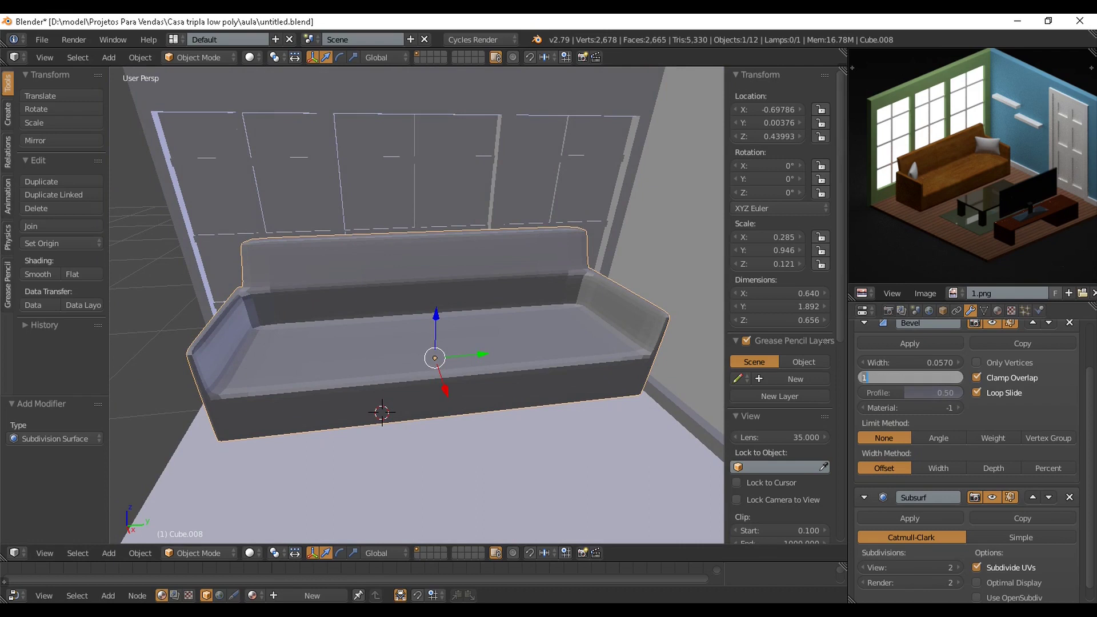
pyautogui.write('2')
pyautogui.press('Return')
pyautogui.moveTo(394, 320); pyautogui.dragTo(479, 303, button='middle')
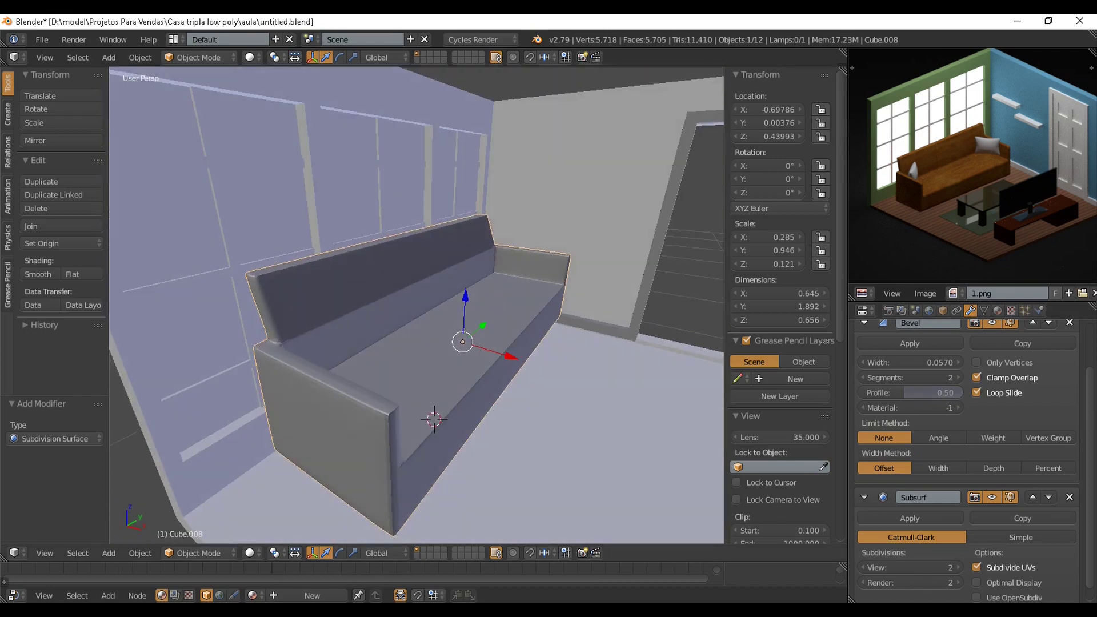
# Set the sofa's bevel width to 0.0620 and apply smooth shading to it.
pyautogui.moveTo(912, 363)
pyautogui.mouseDown()
pyautogui.moveTo(937, 363)
pyautogui.moveTo(874, 363)
pyautogui.moveTo(913, 363)
pyautogui.mouseUp()
pyautogui.moveTo(549, 343); pyautogui.dragTo(520, 335, button='middle')
pyautogui.click(38, 274)
pyautogui.moveTo(365, 320); pyautogui.dragTo(414, 322, button='middle')
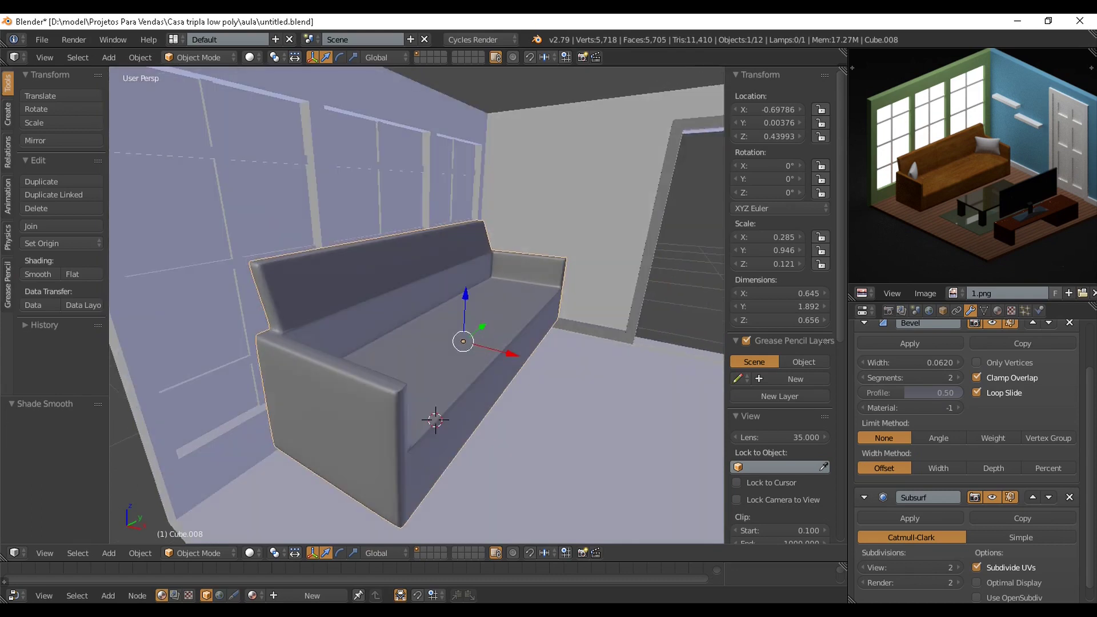
# Try the Depth, Percent and Width methods for the sofa's bevel width.
pyautogui.scroll(-1, 938, 457)
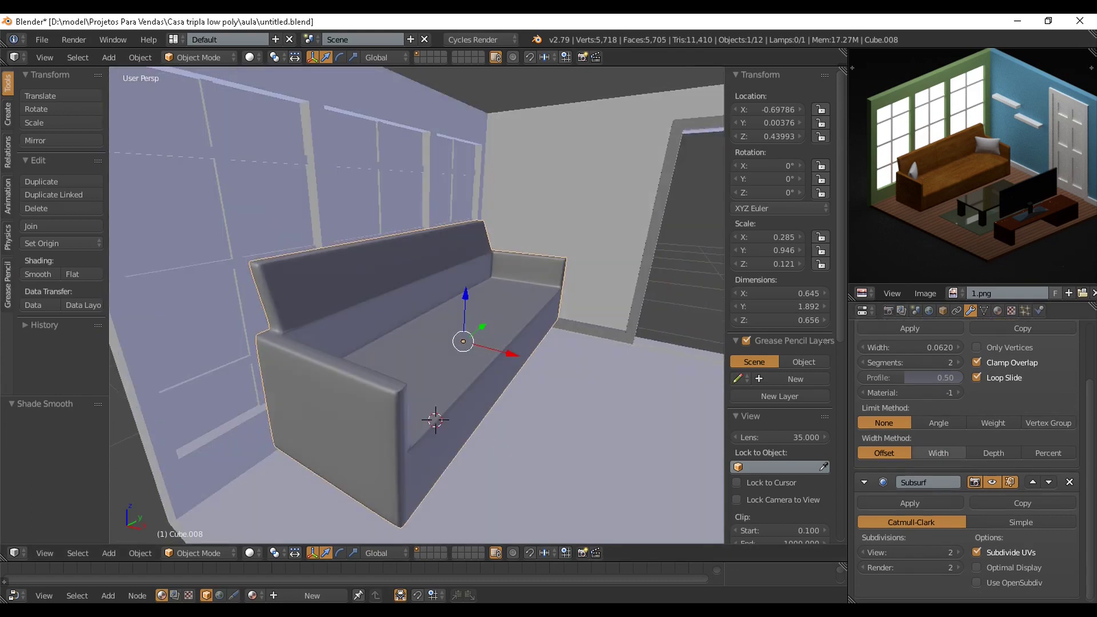
pyautogui.click(938, 453)
pyautogui.click(993, 453)
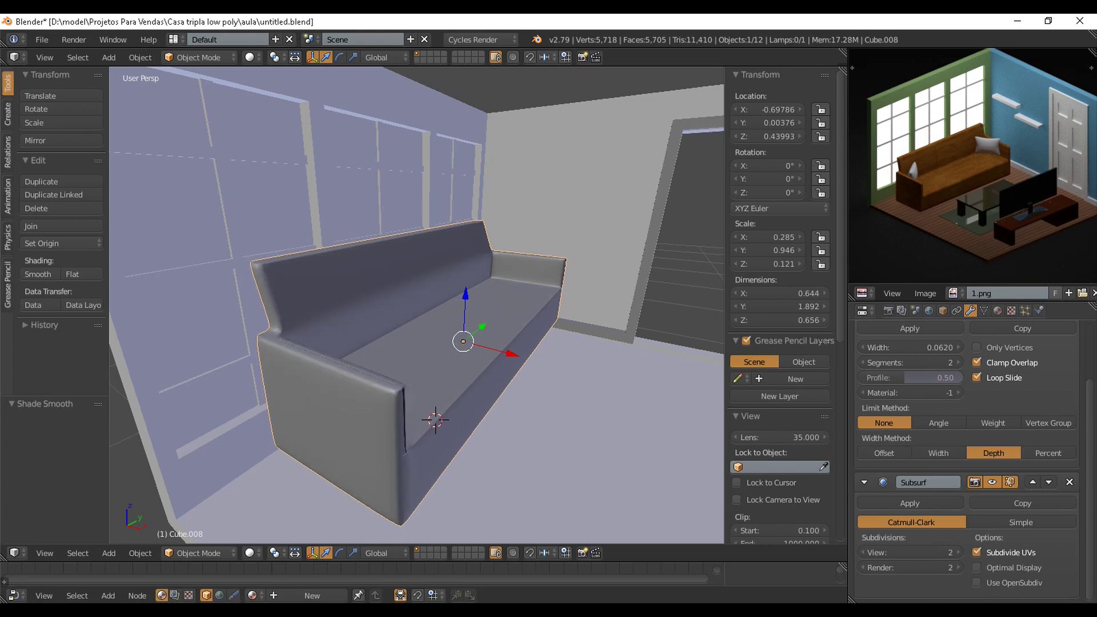
pyautogui.click(1049, 453)
pyautogui.click(884, 453)
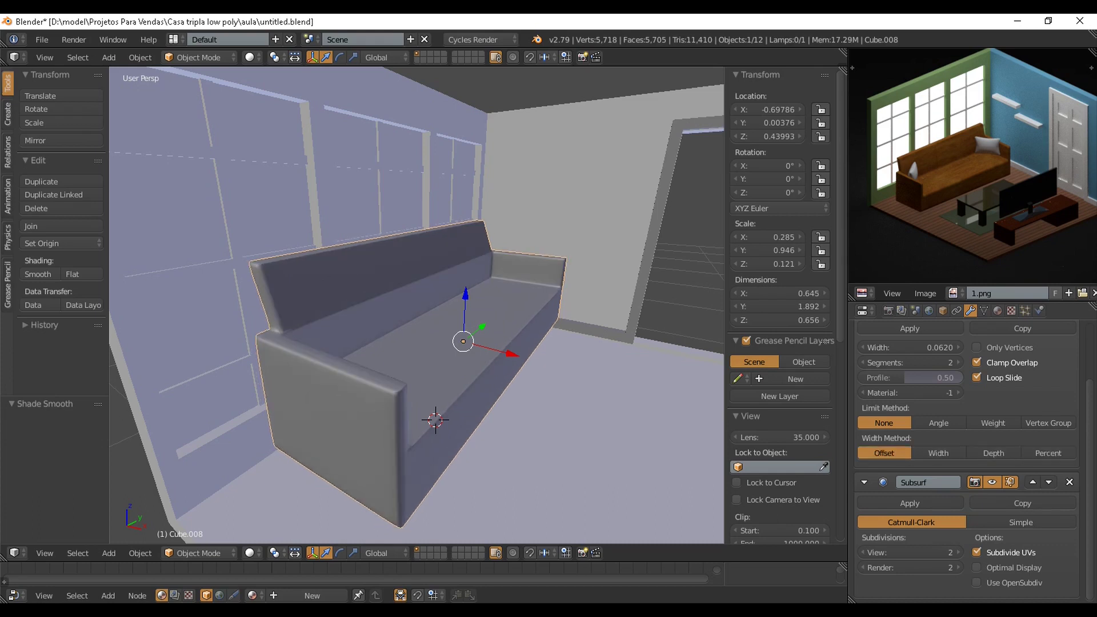
pyautogui.click(938, 453)
pyautogui.moveTo(646, 423); pyautogui.dragTo(543, 414, button='middle')
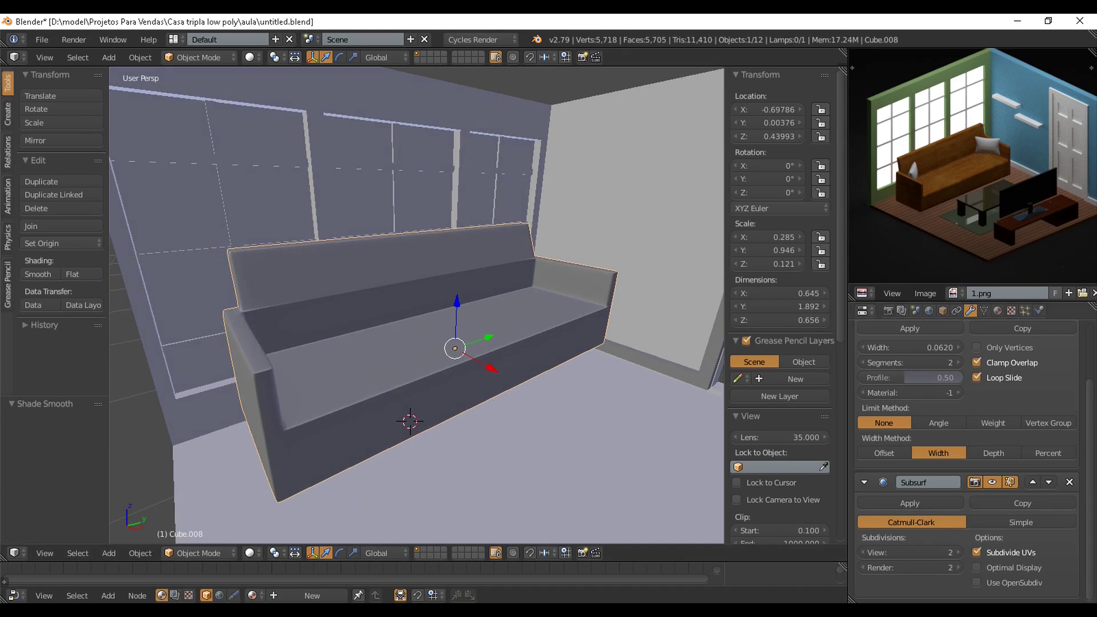
# Try the other bevel limit methods on the sofa, ending with limit method None and width method Offset.
pyautogui.click(939, 423)
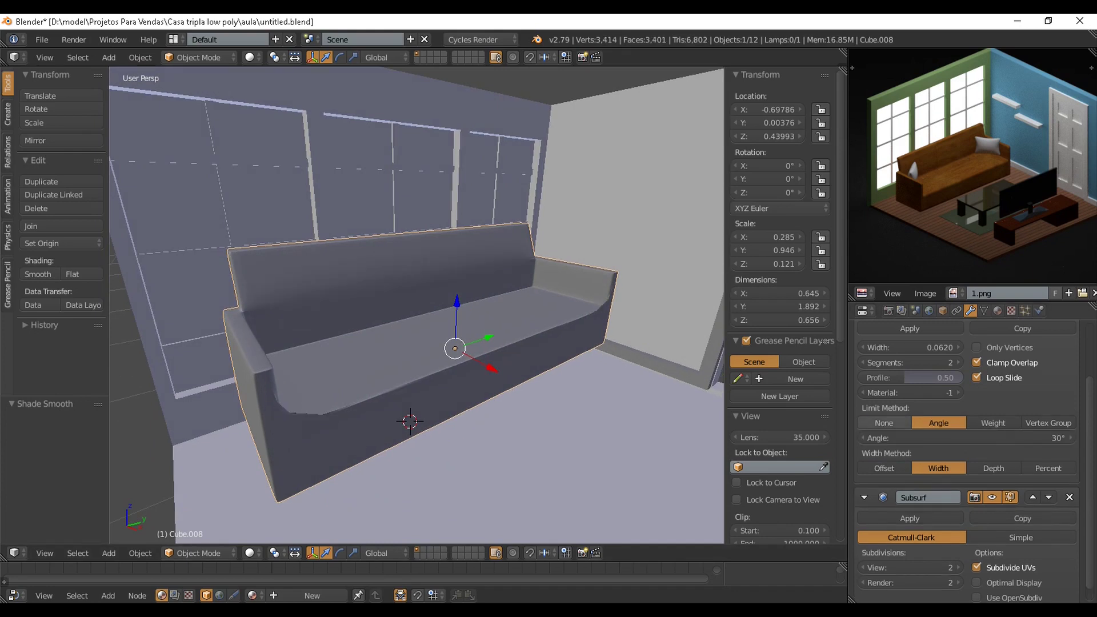
pyautogui.click(993, 423)
pyautogui.click(1049, 423)
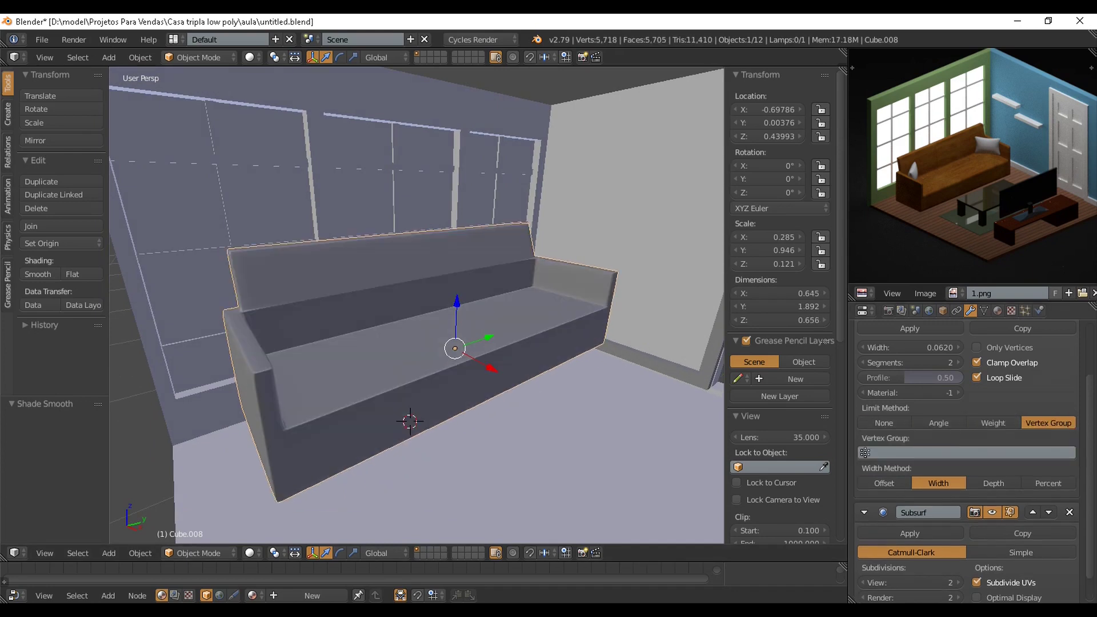
pyautogui.click(884, 423)
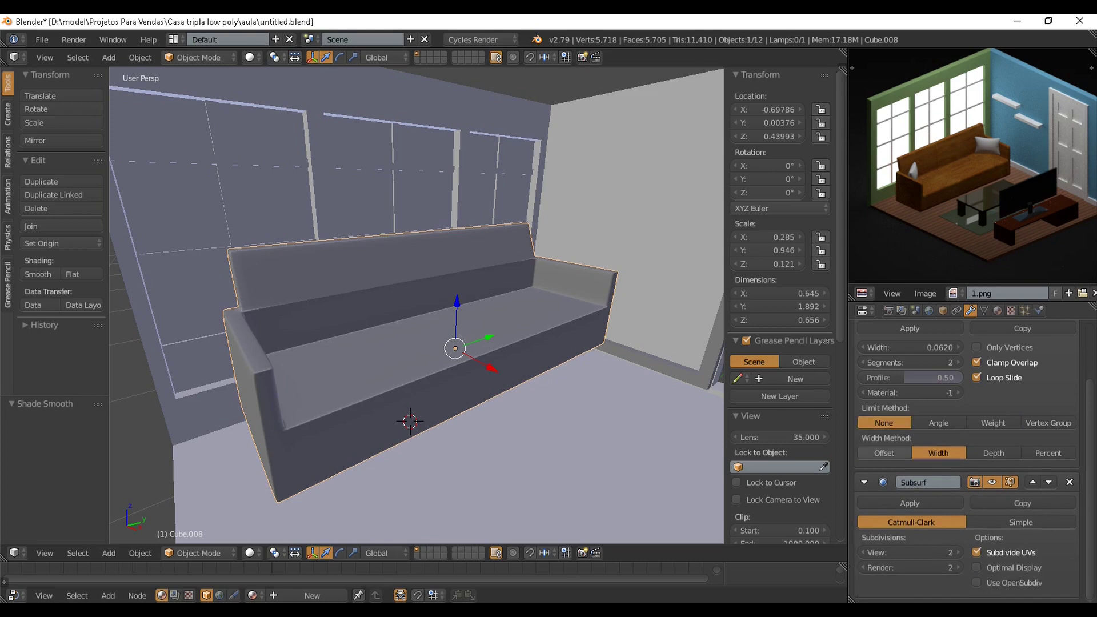
pyautogui.click(884, 453)
# Examine the sofa's rounded edges and its fit within the whole room from several angles.
pyautogui.scroll(1, 884, 453)
pyautogui.scroll(2, 972, 457)
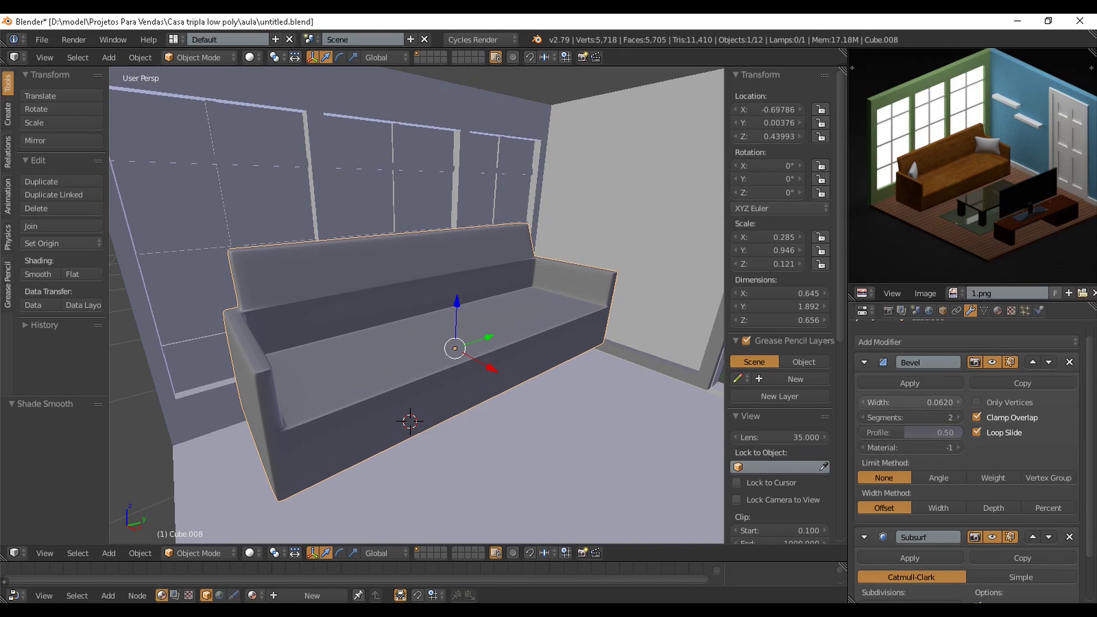
pyautogui.scroll(-2, 416, 306)
pyautogui.moveTo(416, 320); pyautogui.dragTo(457, 307, button='middle')
pyautogui.scroll(-4, 417, 320)
pyautogui.scroll(4, 383, 306)
pyautogui.scroll(-4, 418, 306)
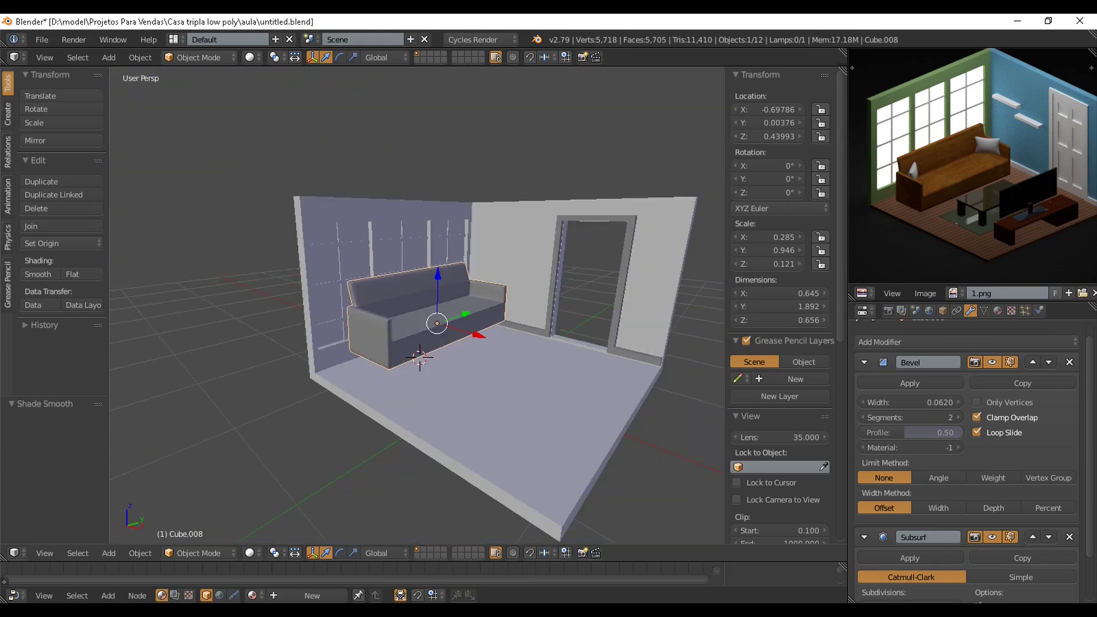
pyautogui.moveTo(486, 343); pyautogui.dragTo(440, 344, button='middle')
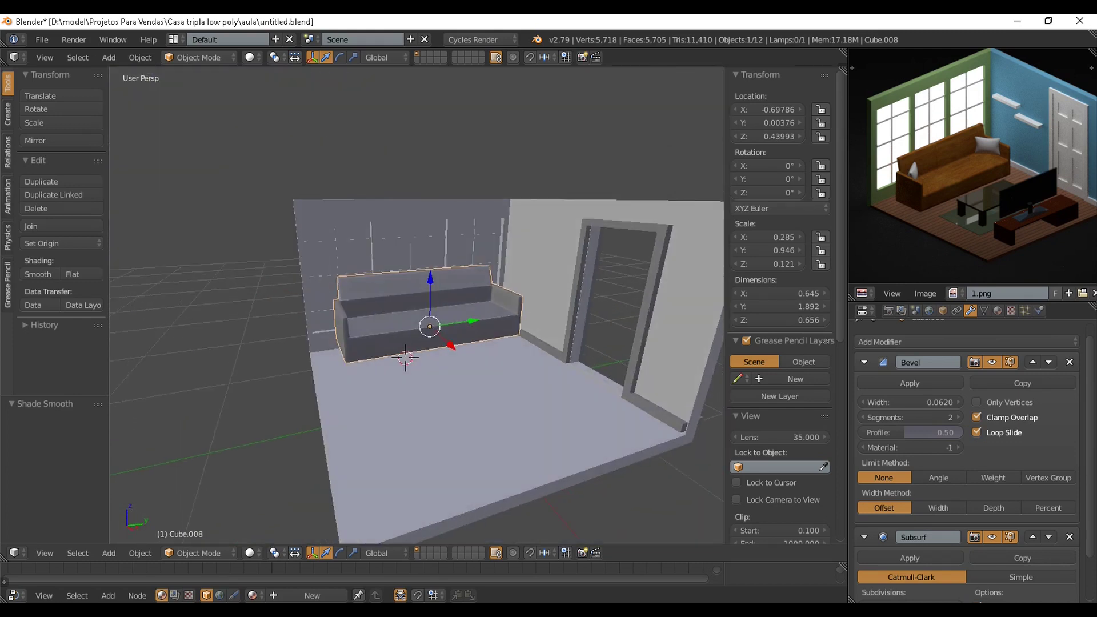
pyautogui.moveTo(503, 303); pyautogui.dragTo(509, 343, button='middle')
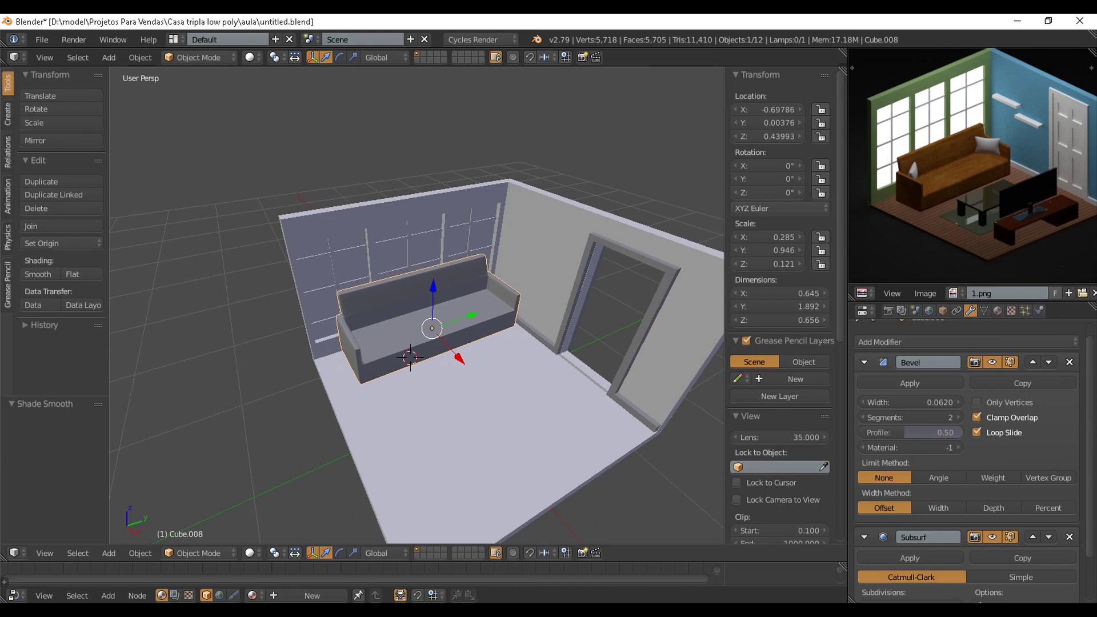
# Add a cube at the 3D cursor near the doorway and flatten it along Z to about 0.215 high.
pyautogui.hotkey('shift', 'a')
pyautogui.moveTo(534, 343)
pyautogui.click(609, 357)
pyautogui.scroll(-3, 609, 357)
pyautogui.moveTo(620, 360); pyautogui.dragTo(582, 320, button='middle')
pyautogui.press('s')
pyautogui.press('z')
pyautogui.click(486, 394)
pyautogui.scroll(2, 486, 400)
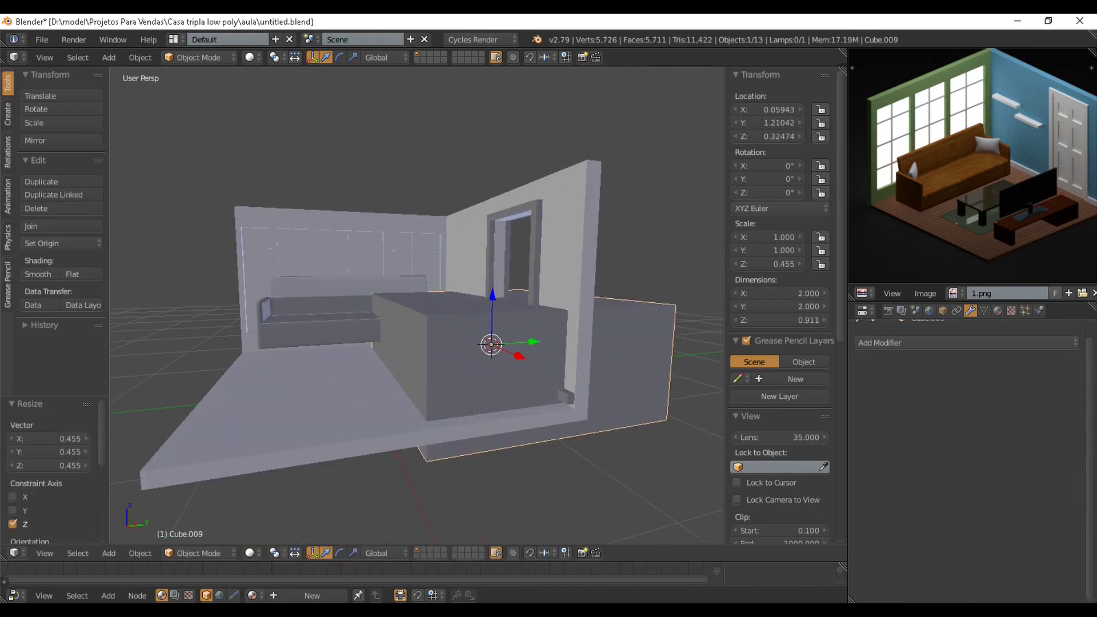
pyautogui.press('s')
pyautogui.press('z')
pyautogui.click(486, 378)
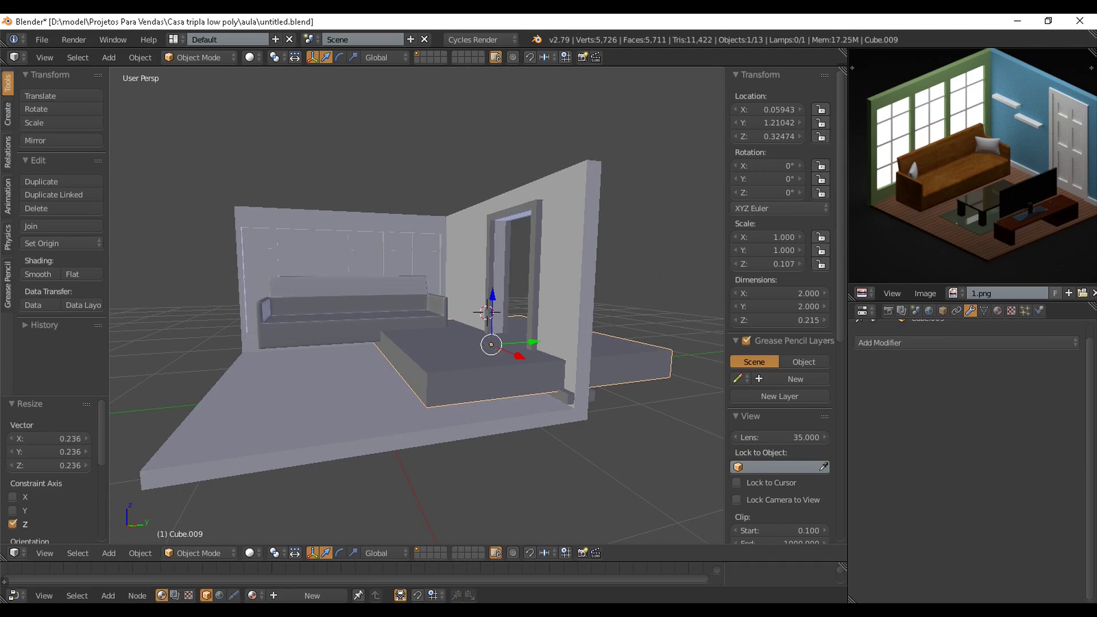
# Raise the flattened cube to about Z 0.636 and thin it along Z to about 0.050.
pyautogui.press('g')
pyautogui.press('z')
pyautogui.click(498, 415)
pyautogui.press('s')
pyautogui.press('z')
pyautogui.click(496, 335)
# Narrow the slab along Y to about 0.172 and move it to about Y 0.884, beside the doorway wall.
pyautogui.moveTo(497, 335); pyautogui.dragTo(449, 351, button='middle')
pyautogui.press('s')
pyautogui.press('y')
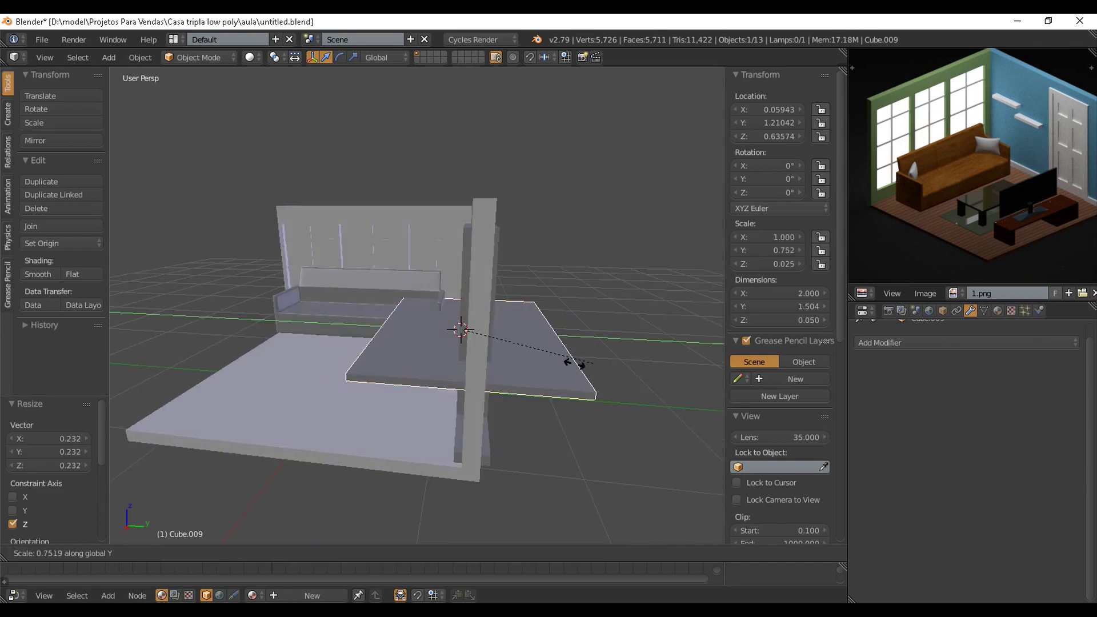
pyautogui.click(482, 356)
pyautogui.press('g')
pyautogui.press('y')
pyautogui.click(447, 354)
pyautogui.press('s')
pyautogui.press('y')
pyautogui.click(439, 343)
# Shorten the slab to about 0.767 along X and widen it to about 0.233 along Y.
pyautogui.moveTo(439, 343); pyautogui.dragTo(510, 370, button='middle')
pyautogui.press('s')
pyautogui.press('x')
pyautogui.click(536, 354)
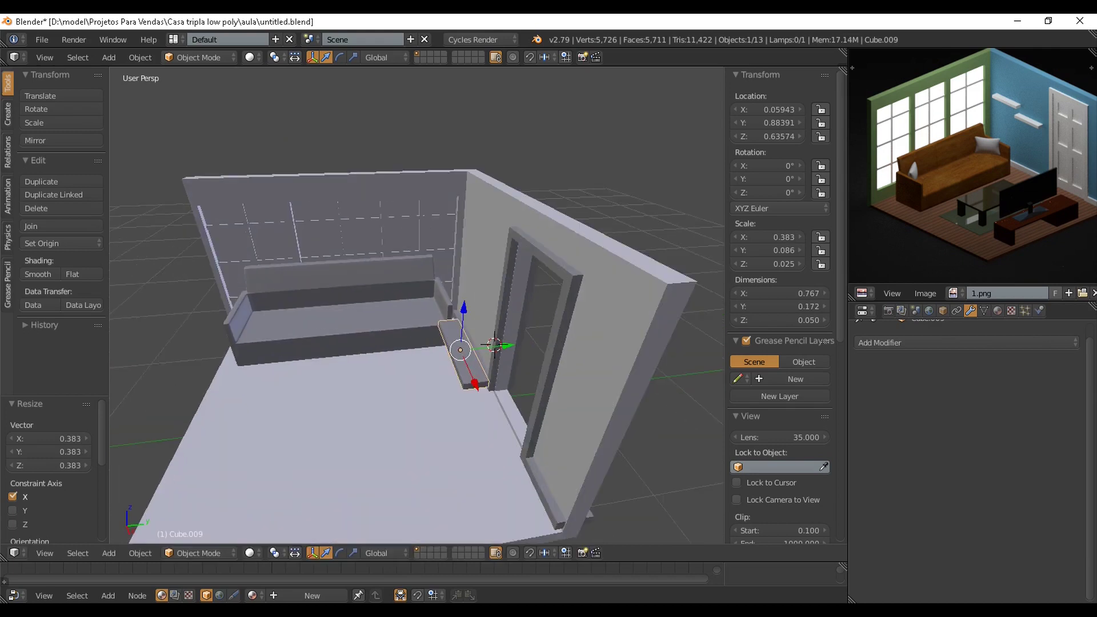
pyautogui.scroll(2, 510, 371)
pyautogui.press('s')
pyautogui.press('y')
pyautogui.click(517, 380)
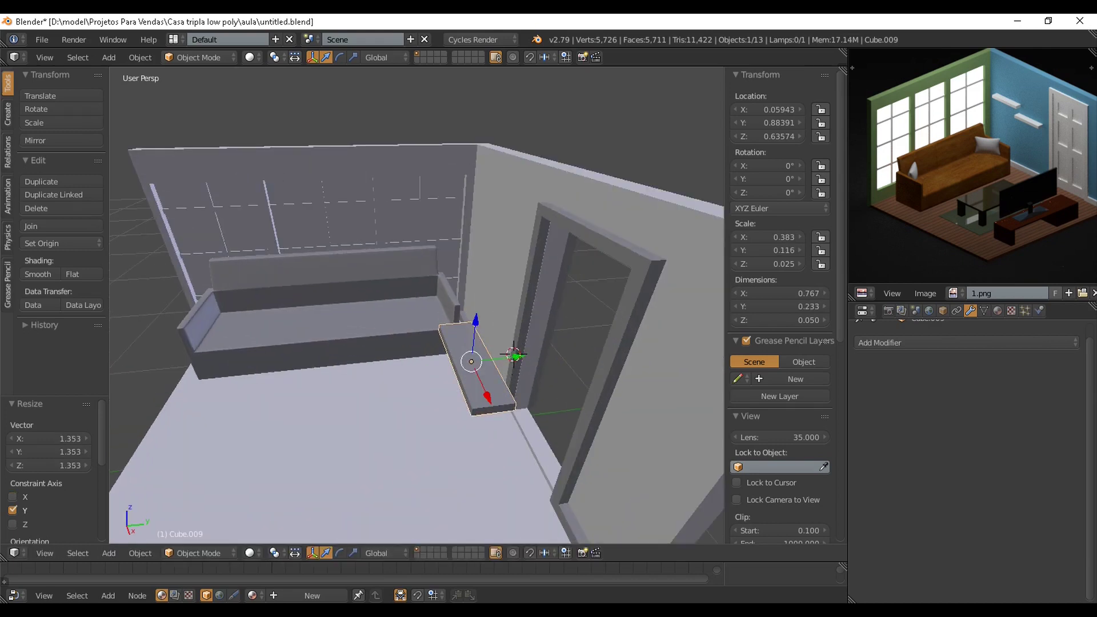
# Shorten the shelf slab to about 0.518 along X and move it between the sofa and door frame, about X -0.332, Z 1.127.
pyautogui.press('KP_1')
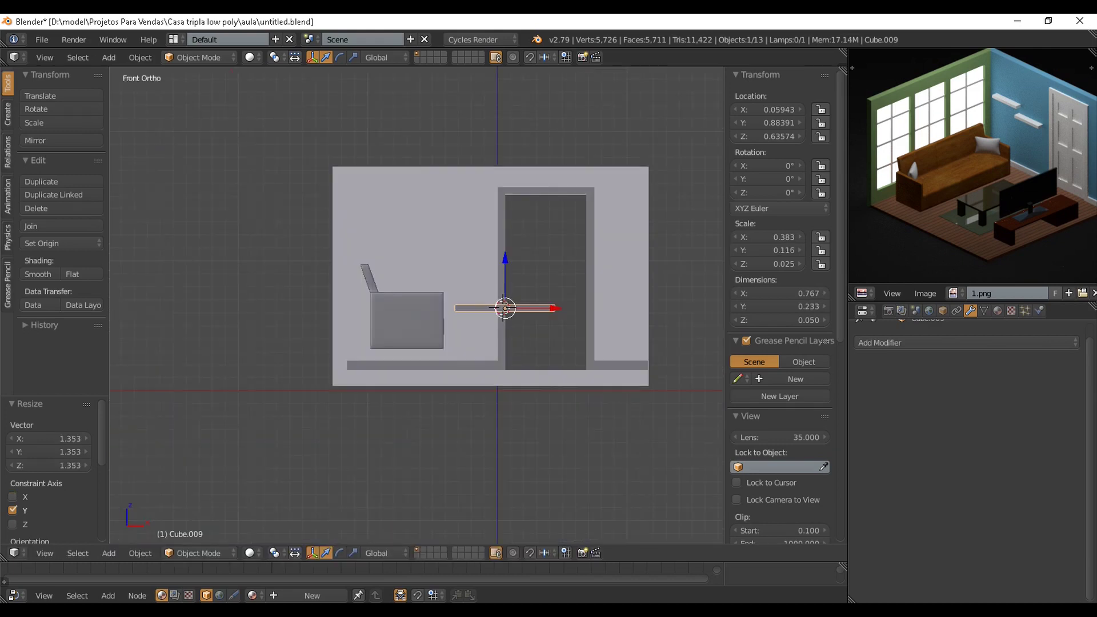
pyautogui.moveTo(553, 309); pyautogui.dragTo(494, 308)
pyautogui.moveTo(445, 259); pyautogui.dragTo(445, 214)
pyautogui.moveTo(495, 263); pyautogui.dragTo(498, 263)
pyautogui.press('s')
pyautogui.press('x')
pyautogui.click(569, 285)
pyautogui.moveTo(448, 215); pyautogui.dragTo(448, 197)
pyautogui.moveTo(496, 245); pyautogui.dragTo(503, 245)
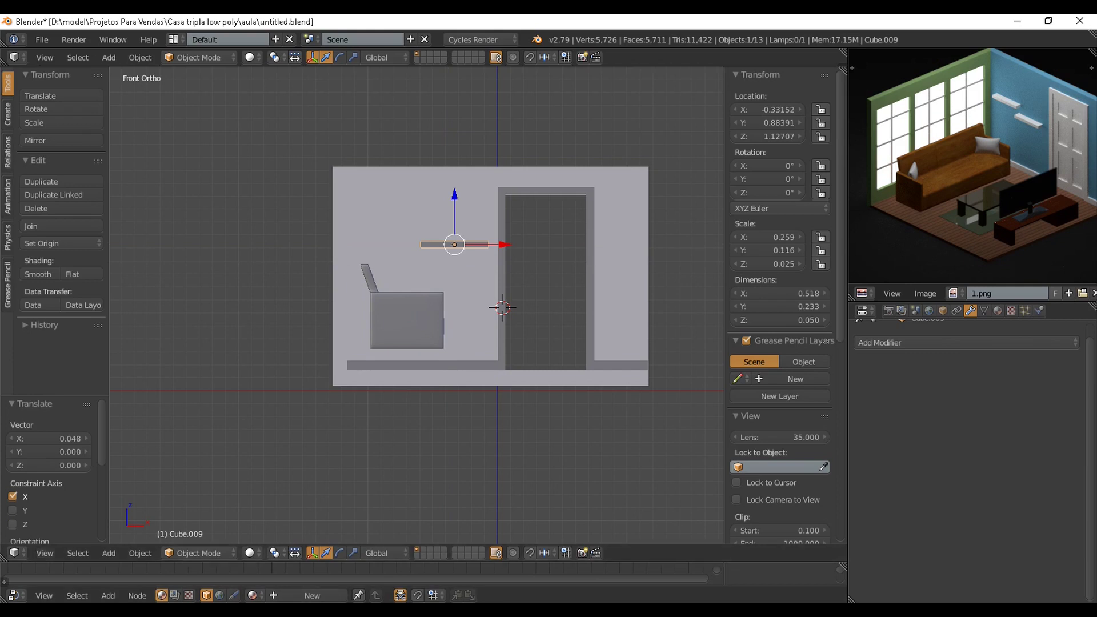
# Enlarge the node editor, create a new material for the shelf slab, and shrink the editor again.
pyautogui.moveTo(435, 562); pyautogui.dragTo(434, 403)
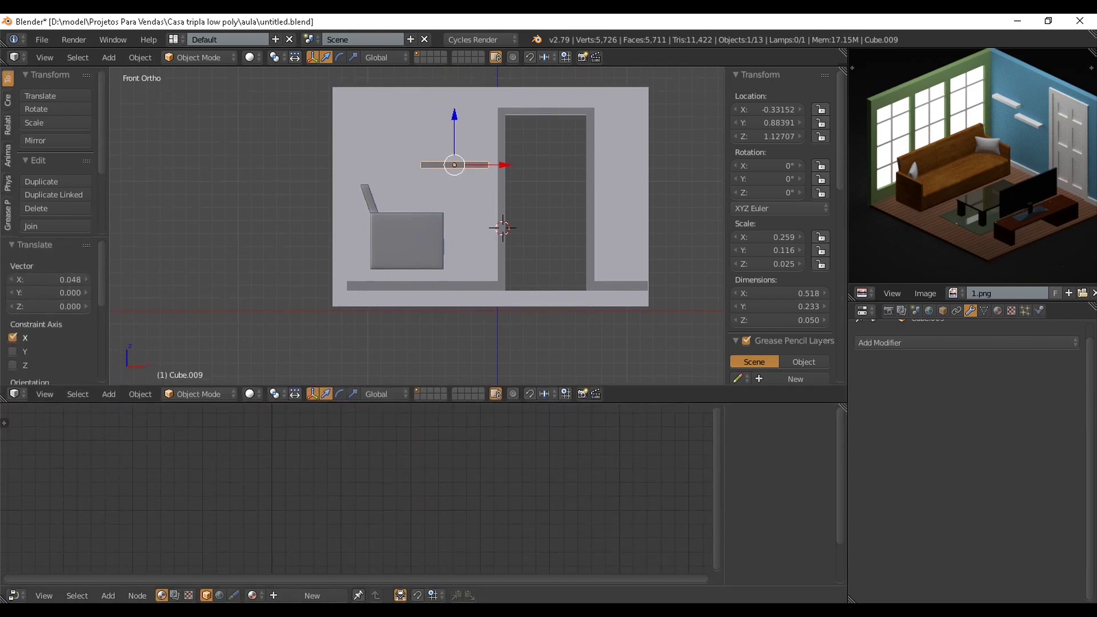
pyautogui.click(16, 595)
pyautogui.click(40, 442)
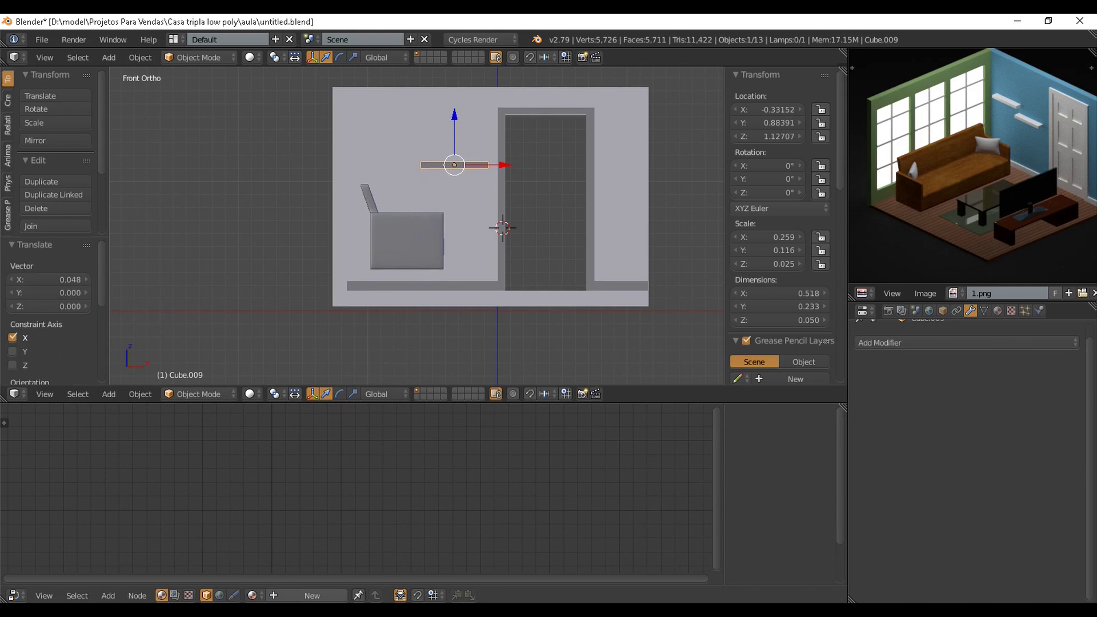
pyautogui.click(312, 595)
pyautogui.moveTo(434, 403); pyautogui.dragTo(434, 546)
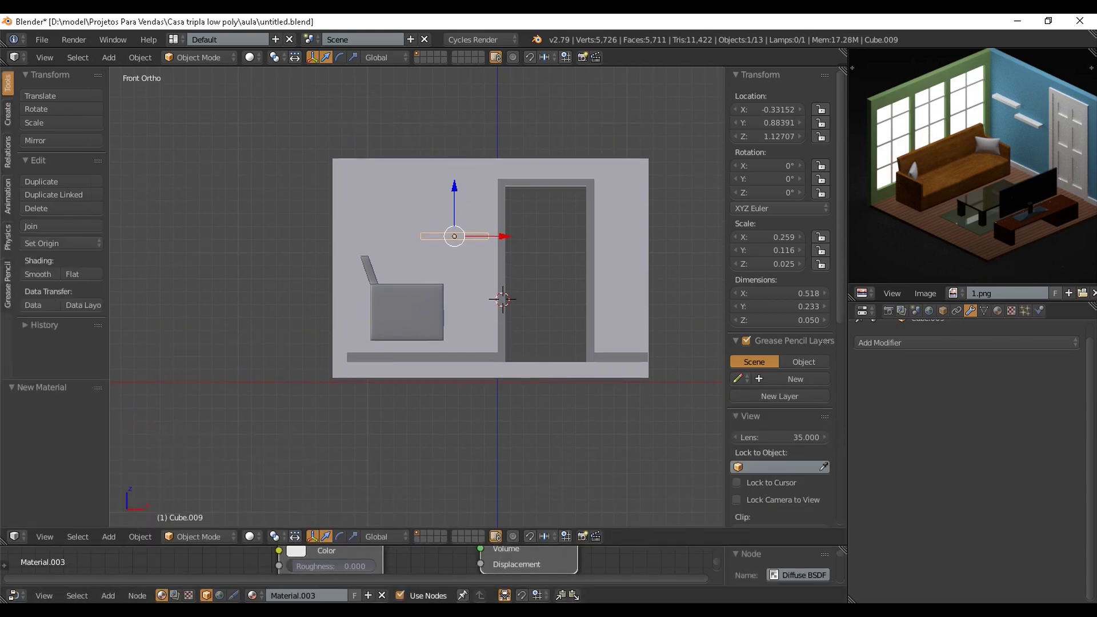
# Duplicate the shelf and offset the copy by about -0.511 along X and 0.193 along Z.
pyautogui.scroll(1, 417, 297)
pyautogui.keyDown('shift'); pyautogui.scroll(4, 417, 297); pyautogui.keyUp('shift')
pyautogui.scroll(2, 417, 298)
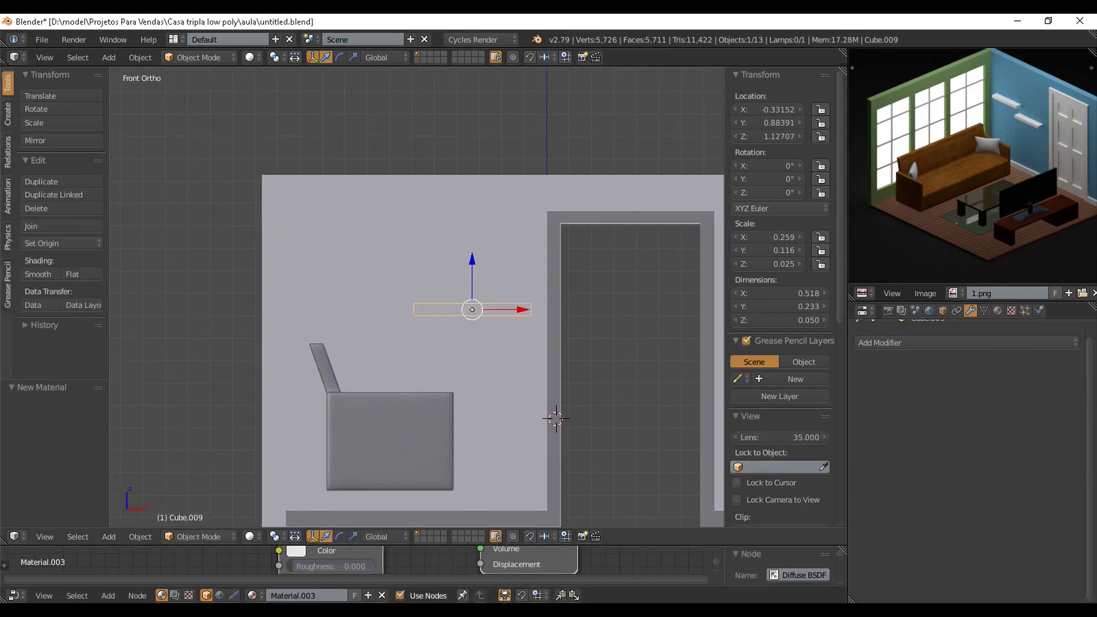
pyautogui.hotkey('shift', 'd')
pyautogui.press('Escape')
pyautogui.press('g')
pyautogui.press('x')
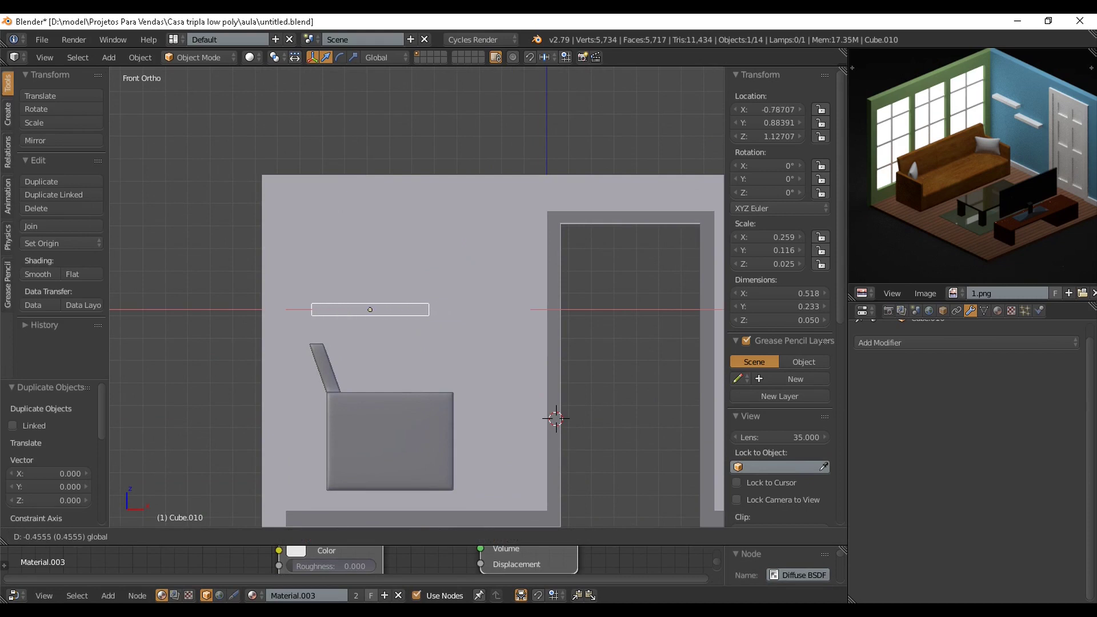
pyautogui.press('Return')
pyautogui.press('g')
pyautogui.press('z')
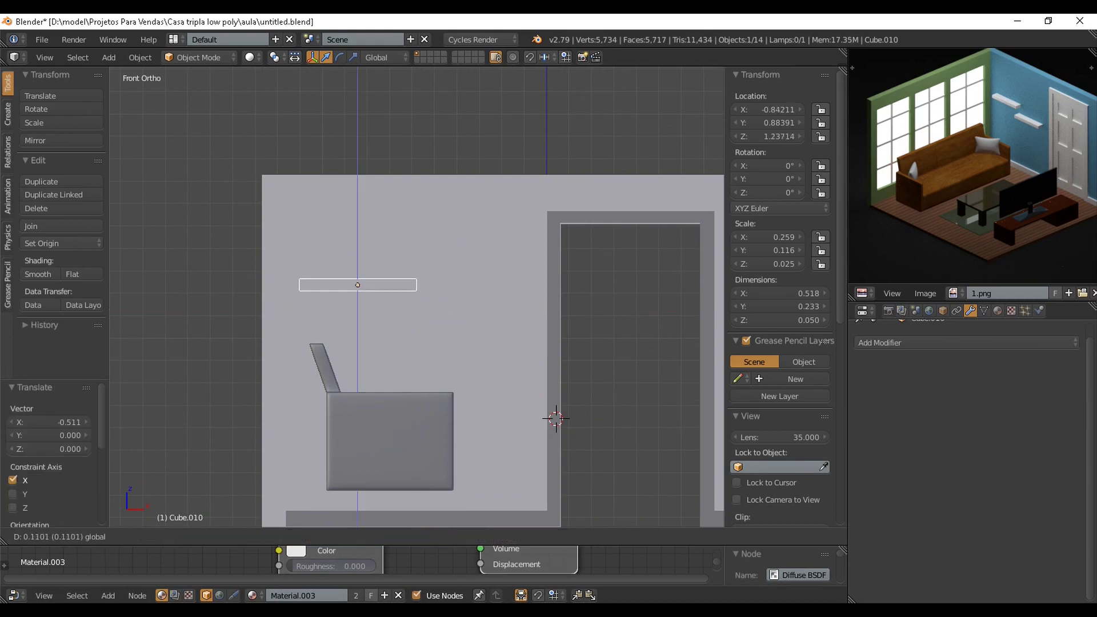
pyautogui.press('Return')
# Select both shelves and move them about 0.311 along Y against the doorway wall.
pyautogui.moveTo(457, 298); pyautogui.dragTo(359, 357, button='middle')
pyautogui.keyDown('shift'); pyautogui.rightClick(485, 327); pyautogui.keyUp('shift')
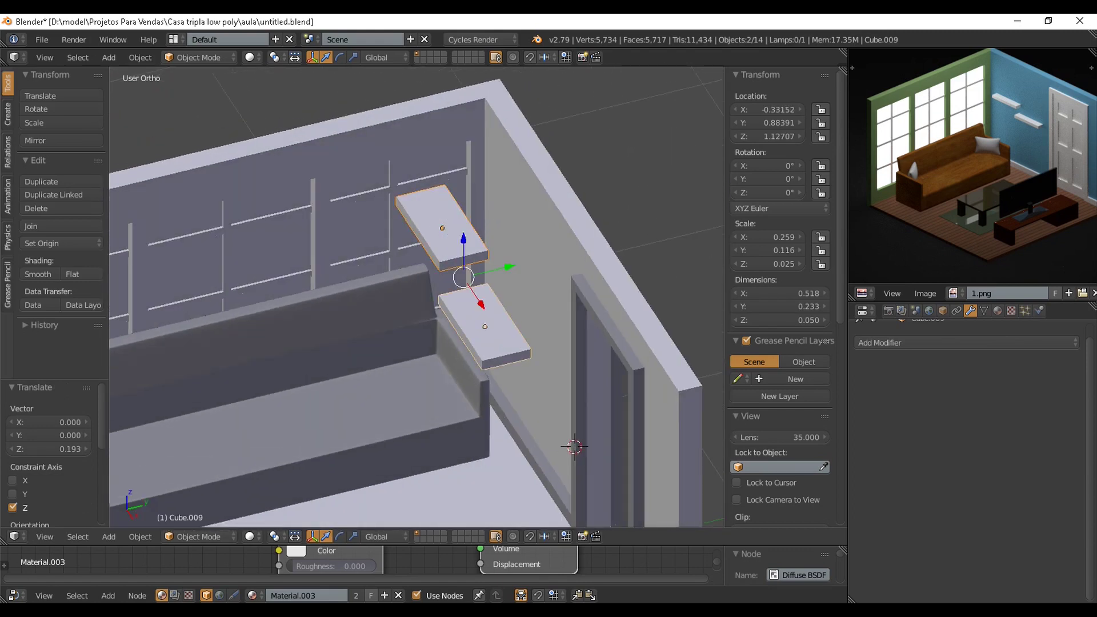
pyautogui.press('g')
pyautogui.press('y')
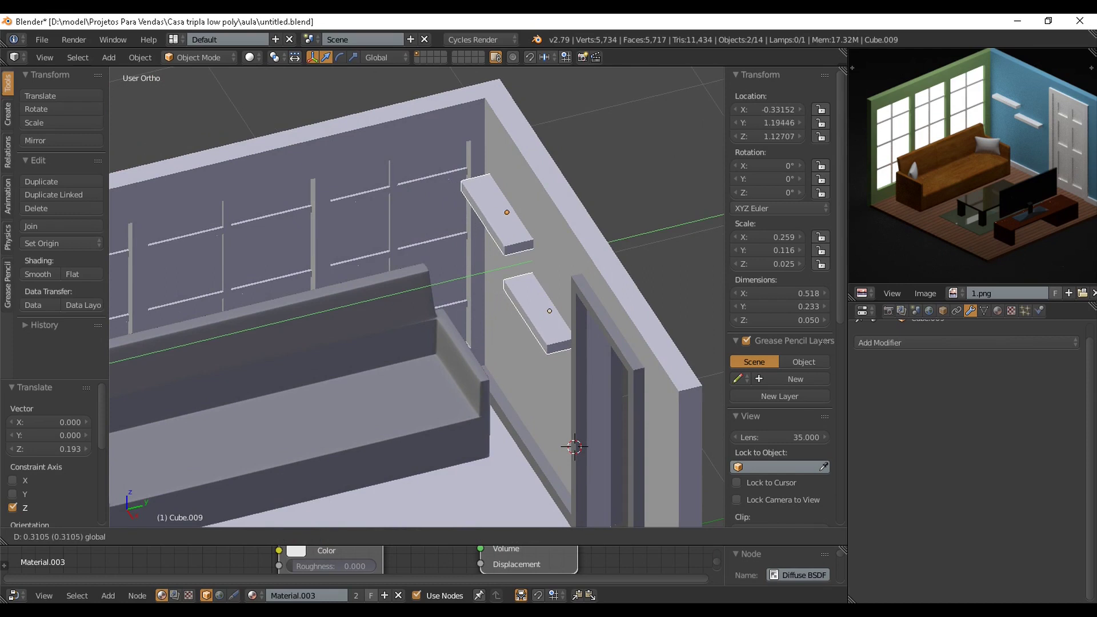
pyautogui.click(545, 310)
pyautogui.moveTo(545, 310); pyautogui.dragTo(600, 273, button='middle')
pyautogui.scroll(-2, 592, 269)
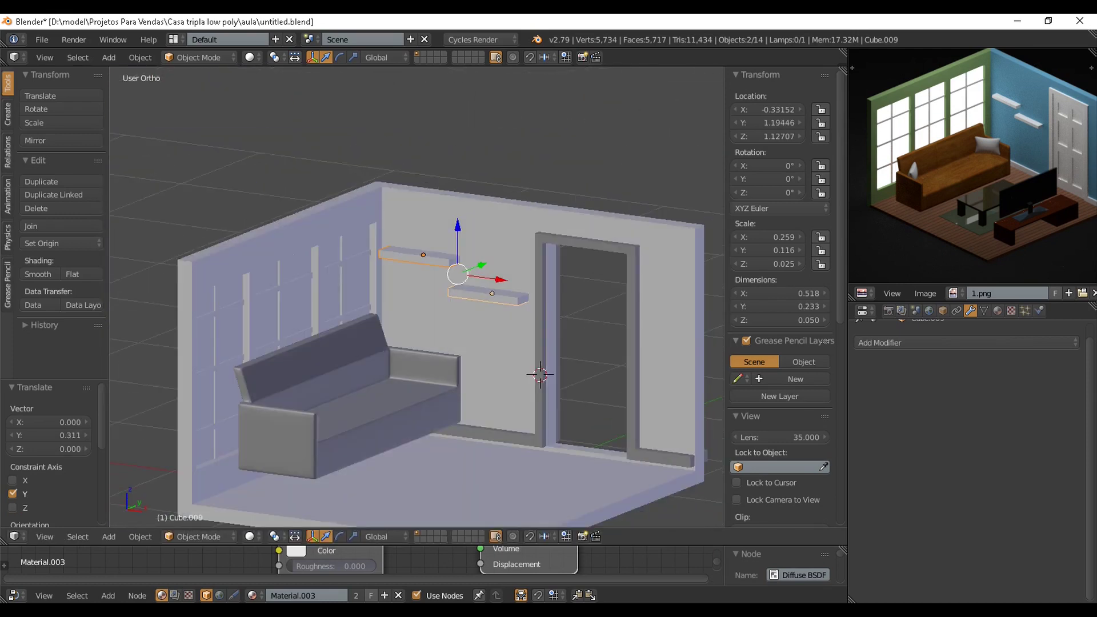
# Lower the sofa by about 0.155 along Z, to about Z 0.285.
pyautogui.press('KP_5')
pyautogui.scroll(-5, 416, 297)
pyautogui.moveTo(417, 297); pyautogui.dragTo(379, 271, button='middle')
pyautogui.rightClick(366, 340)
pyautogui.moveTo(372, 306)
pyautogui.mouseDown()
pyautogui.moveTo(372, 330)
pyautogui.moveTo(372, 319)
pyautogui.mouseUp()
# Add a plane at the 3D cursor on the floor in front of the sofa, at about X 0.058, Y -0.179.
pyautogui.moveTo(372, 318); pyautogui.dragTo(421, 332, button='middle')
pyautogui.scroll(1, 375, 346)
pyautogui.scroll(-1, 375, 346)
pyautogui.scroll(-1, 375, 346)
pyautogui.scroll(3, 443, 343)
pyautogui.scroll(-4, 378, 342)
pyautogui.scroll(2, 415, 386)
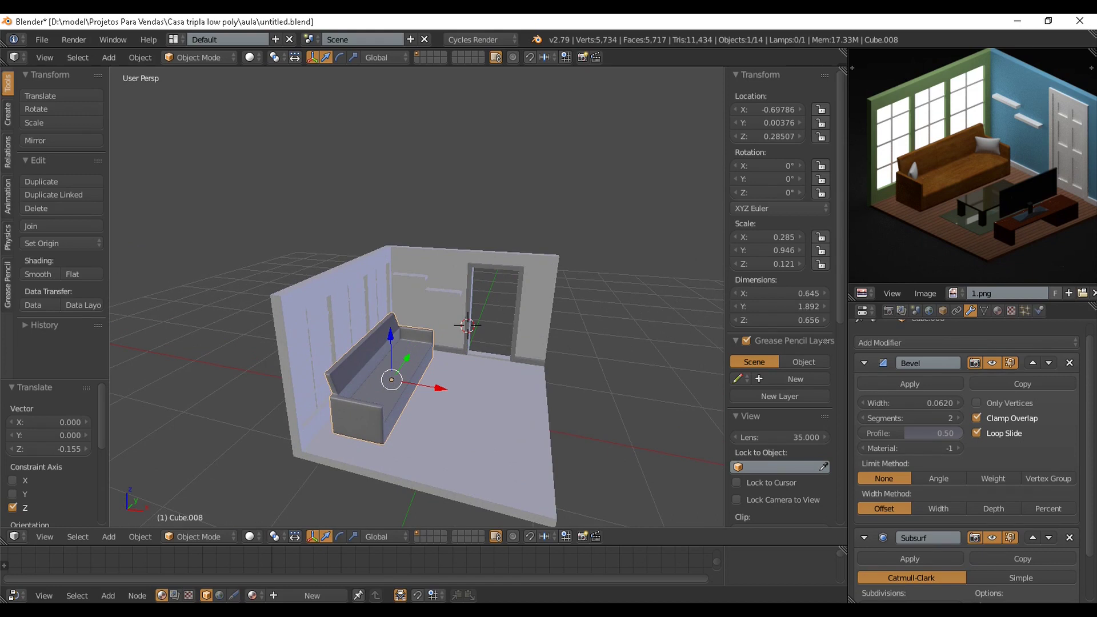
pyautogui.hotkey('shift', 'a')
pyautogui.moveTo(426, 391)
pyautogui.click(503, 392)
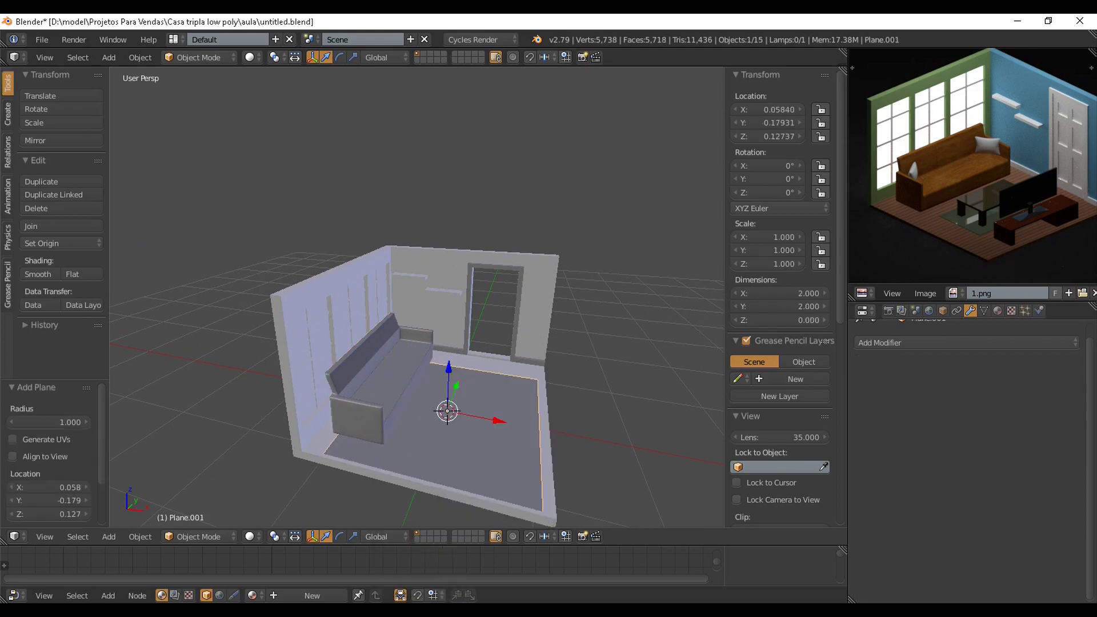
# Scale the plane uniformly down to about 0.501 and move it to about X 0.402.
pyautogui.keyDown('shift'); pyautogui.moveTo(515, 395); pyautogui.dragTo(457, 356, button='middle'); pyautogui.keyUp('shift')
pyautogui.scroll(2, 463, 360)
pyautogui.scroll(-2, 469, 366)
pyautogui.press('s')
pyautogui.click(491, 423)
pyautogui.moveTo(439, 382); pyautogui.dragTo(467, 387)
# Lengthen the plane to about 1.231 along Y and shift it to about Y -0.020.
pyautogui.moveTo(467, 387); pyautogui.dragTo(404, 398, button='middle')
pyautogui.scroll(1, 409, 395)
pyautogui.press('s')
pyautogui.press('y')
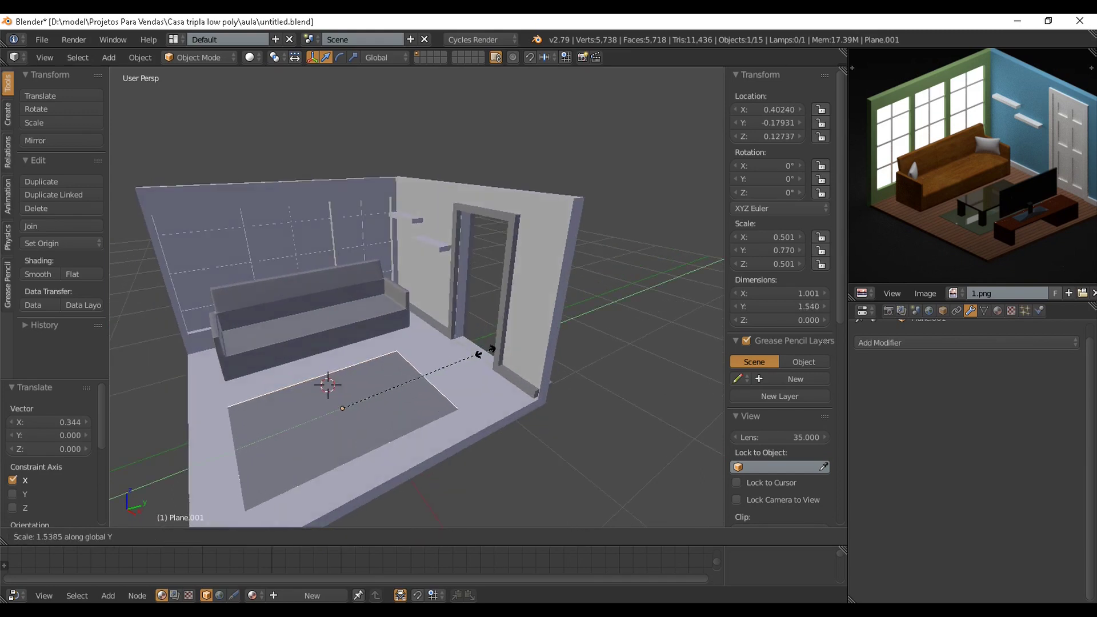
pyautogui.click(495, 360)
pyautogui.moveTo(386, 392)
pyautogui.mouseDown()
pyautogui.moveTo(417, 380)
pyautogui.moveTo(400, 386)
pyautogui.mouseUp()
pyautogui.press('s')
pyautogui.press('y')
pyautogui.click(510, 366)
# Narrow the plane to about 0.758 along X and raise it to about Z 0.160.
pyautogui.moveTo(435, 400); pyautogui.dragTo(545, 421, button='middle')
pyautogui.press('s')
pyautogui.press('x')
pyautogui.click(508, 456)
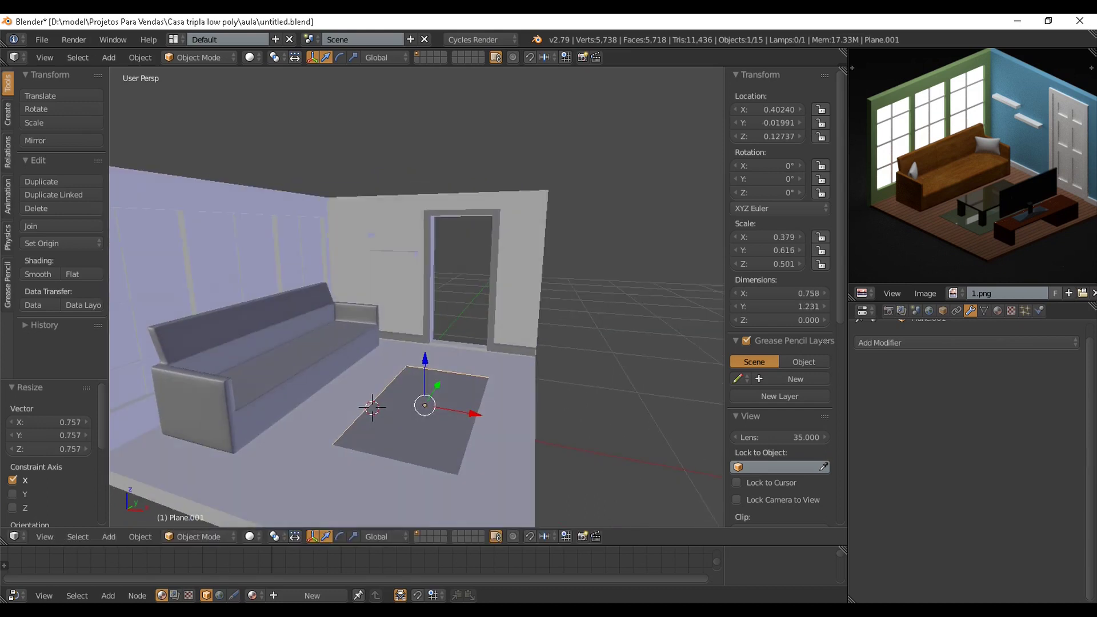
pyautogui.moveTo(425, 360); pyautogui.dragTo(425, 355)
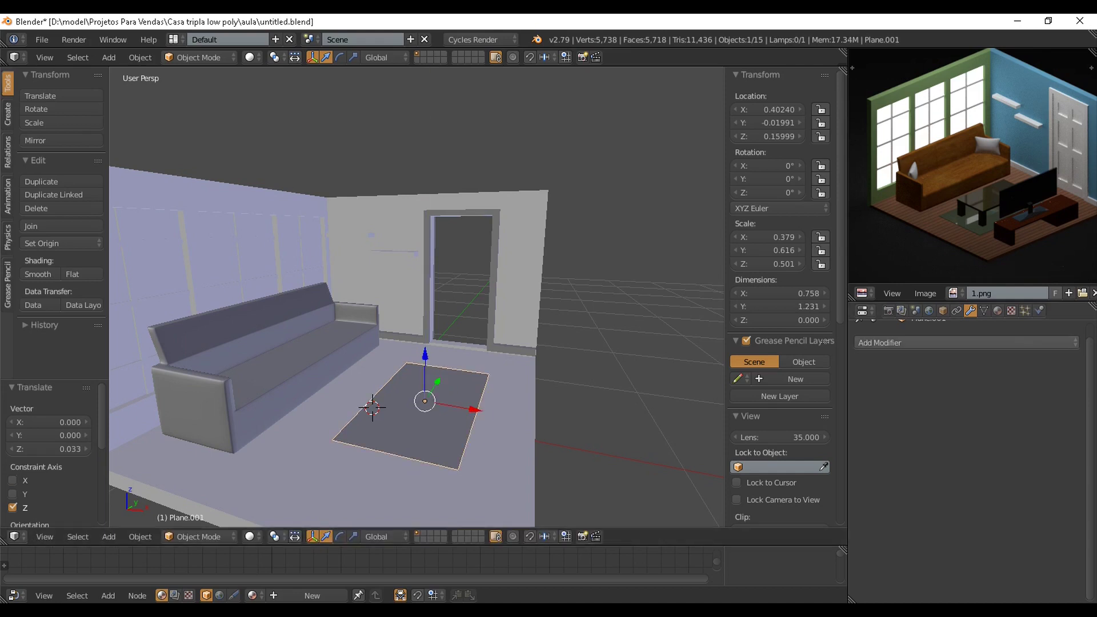
# Add a Solidify modifier with a thickness of 0.0330 to the plane and lower the plane to about Z 0.143.
pyautogui.click(883, 343)
pyautogui.click(825, 282)
pyautogui.moveTo(458, 400); pyautogui.dragTo(461, 320, button='middle')
pyautogui.scroll(3, 457, 352)
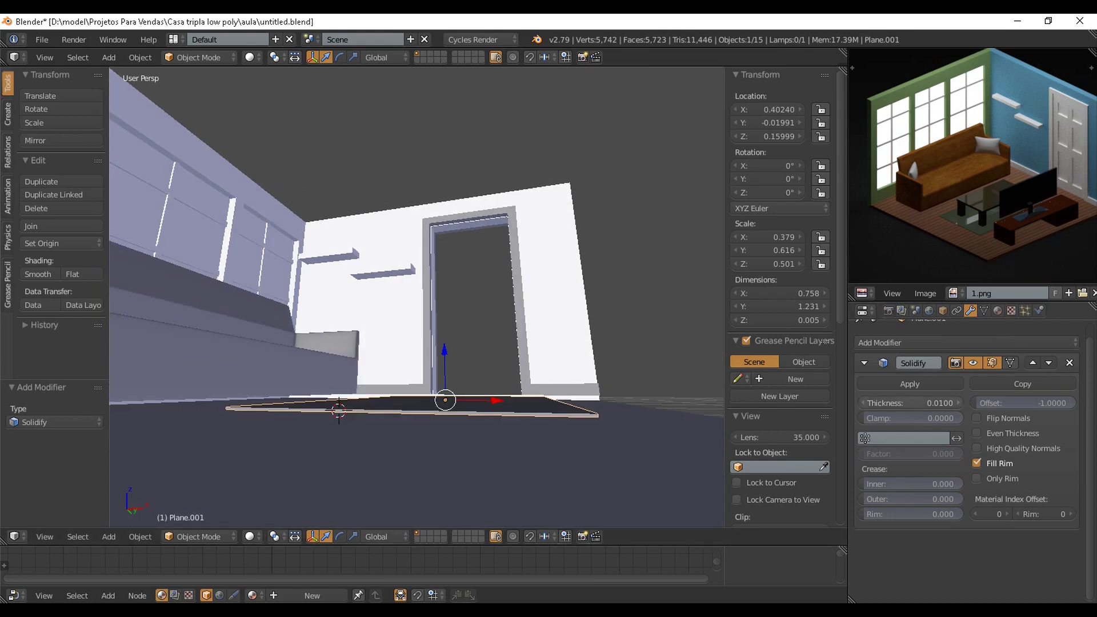
pyautogui.moveTo(911, 404)
pyautogui.mouseDown()
pyautogui.moveTo(900, 403)
pyautogui.moveTo(944, 403)
pyautogui.moveTo(927, 403)
pyautogui.mouseUp()
pyautogui.scroll(-4, 549, 343)
pyautogui.scroll(4, 486, 412)
pyautogui.moveTo(548, 343)
pyautogui.mouseDown(button='middle')
pyautogui.moveTo(486, 411)
pyautogui.moveTo(483, 386)
pyautogui.moveTo(540, 323)
pyautogui.mouseUp(button='middle')
pyautogui.press('Tab')
pyautogui.press('Tab')
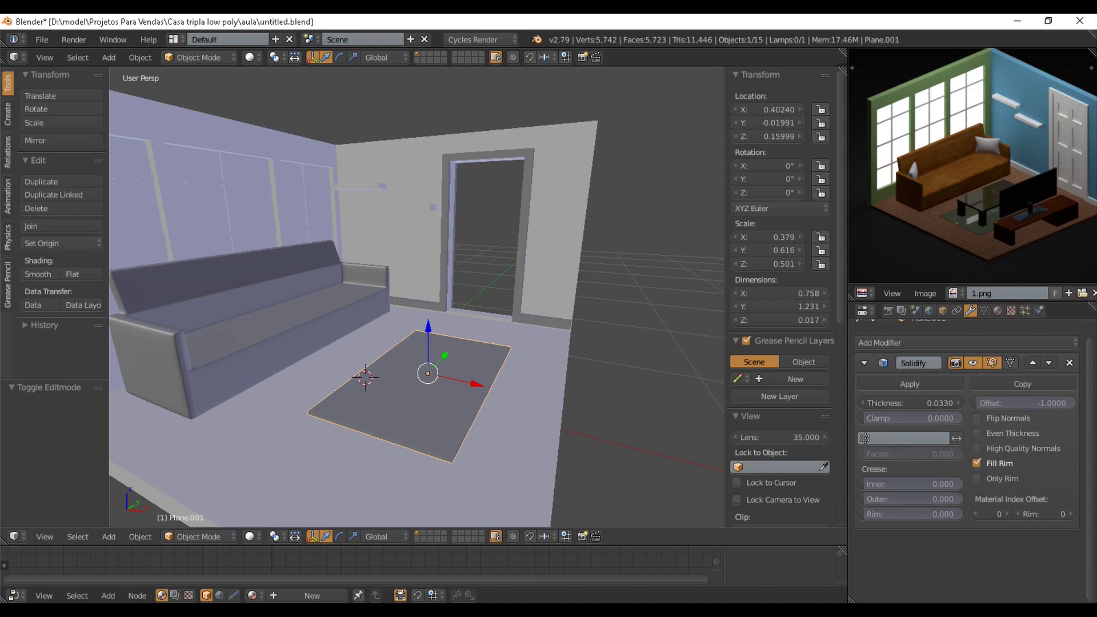
pyautogui.moveTo(428, 328)
pyautogui.mouseDown()
pyautogui.moveTo(428, 343)
pyautogui.moveTo(428, 330)
pyautogui.mouseUp()
# Duplicate the floor plane, raise the copy to about Z 0.883, and remove its Solidify modifier.
pyautogui.moveTo(428, 331)
pyautogui.mouseDown(button='middle')
pyautogui.moveTo(475, 317)
pyautogui.moveTo(422, 335)
pyautogui.mouseUp(button='middle')
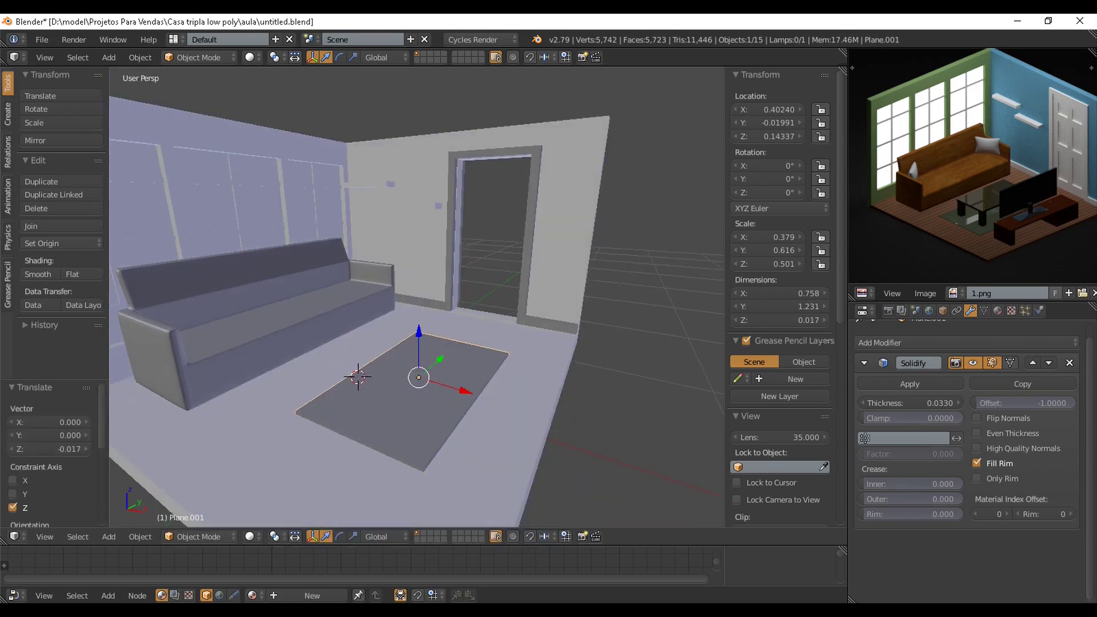
pyautogui.hotkey('shift', 'd')
pyautogui.press('Escape')
pyautogui.moveTo(419, 332); pyautogui.dragTo(419, 211)
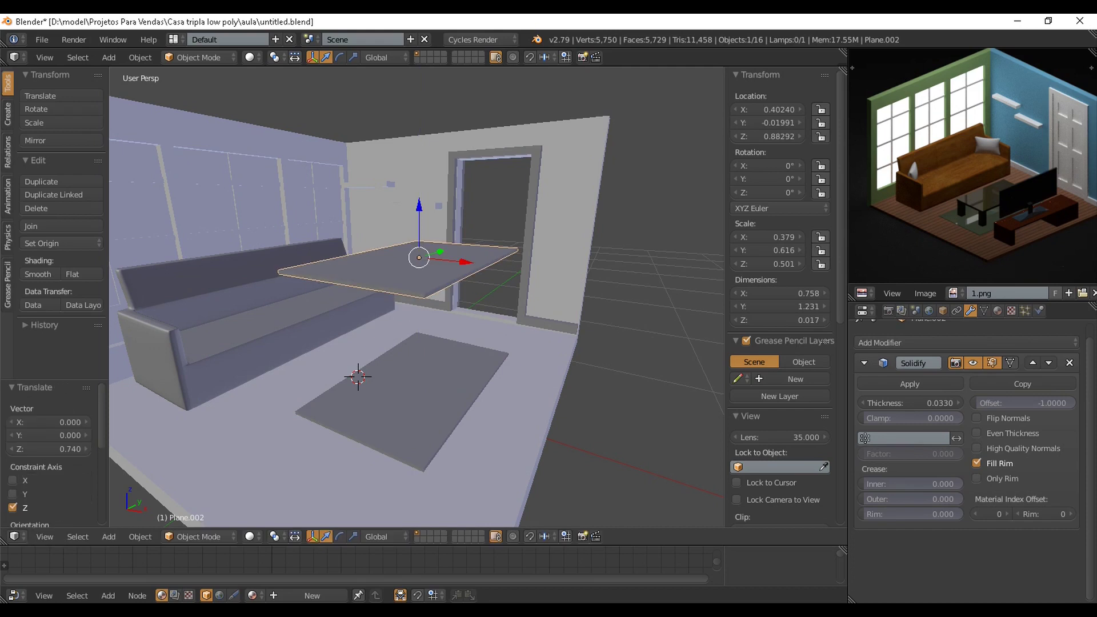
pyautogui.click(1070, 363)
# Cut two edge loops across the raised plane and spread them apart along Y by a factor of about 2.350.
pyautogui.moveTo(572, 303); pyautogui.dragTo(471, 354, button='middle')
pyautogui.press('Tab')
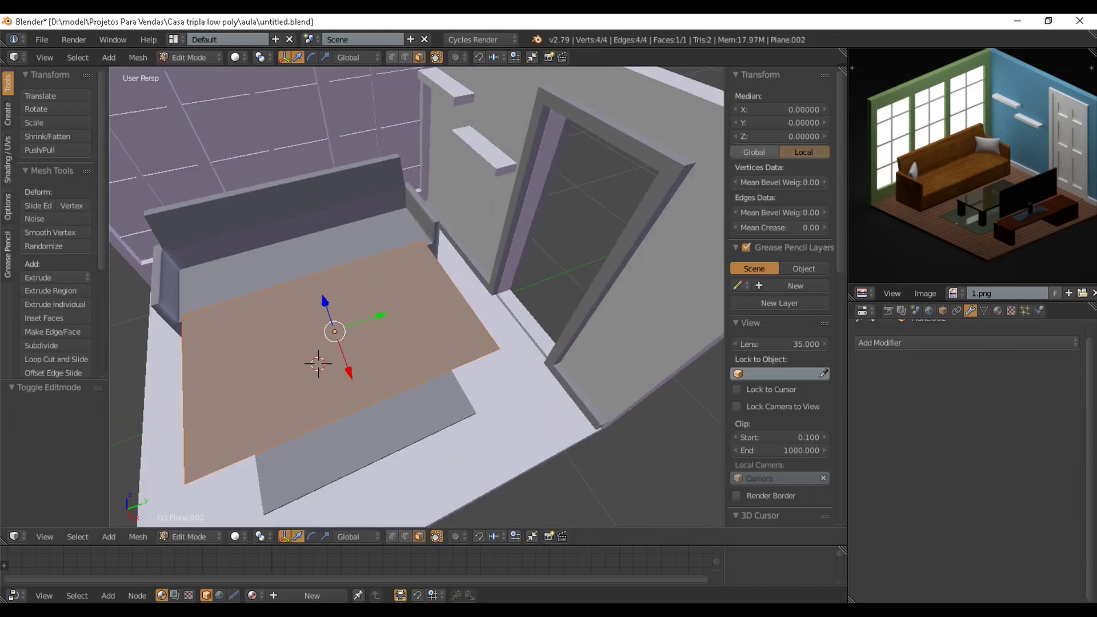
pyautogui.hotkey('ctrl', 'r')
pyautogui.scroll(1, 472, 355)
pyautogui.click(471, 355)
pyautogui.rightClick(472, 354)
pyautogui.press('s')
pyautogui.press('y')
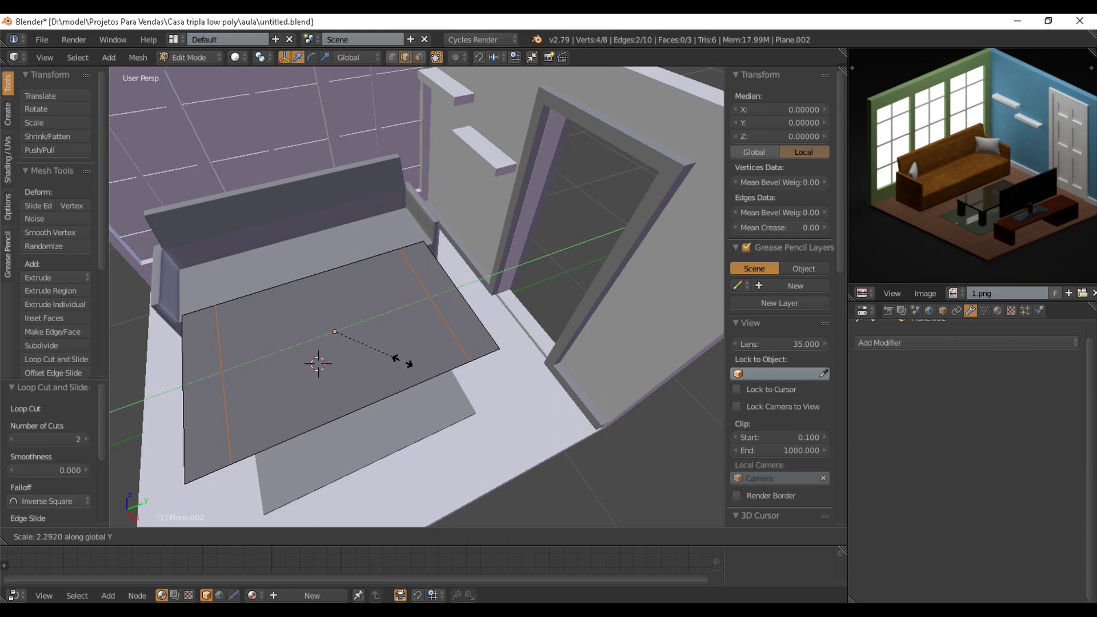
pyautogui.click(405, 361)
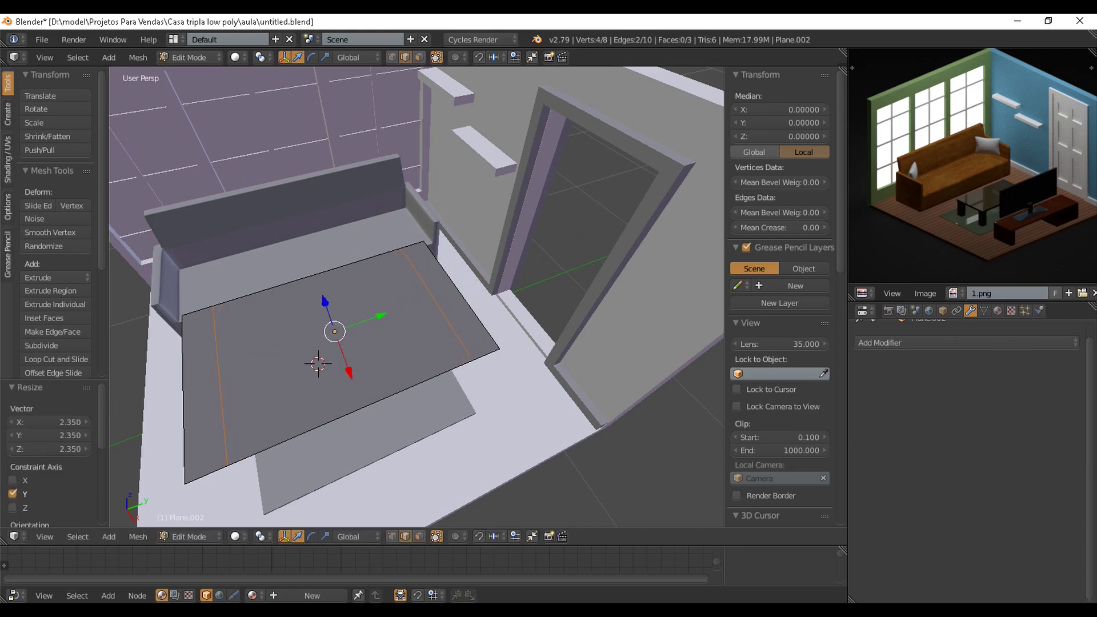
# Cut two lengthwise edge loops in the raised plane and spread them apart along X by a factor of about 1.942.
pyautogui.hotkey('ctrl', 'r')
pyautogui.scroll(1, 434, 331)
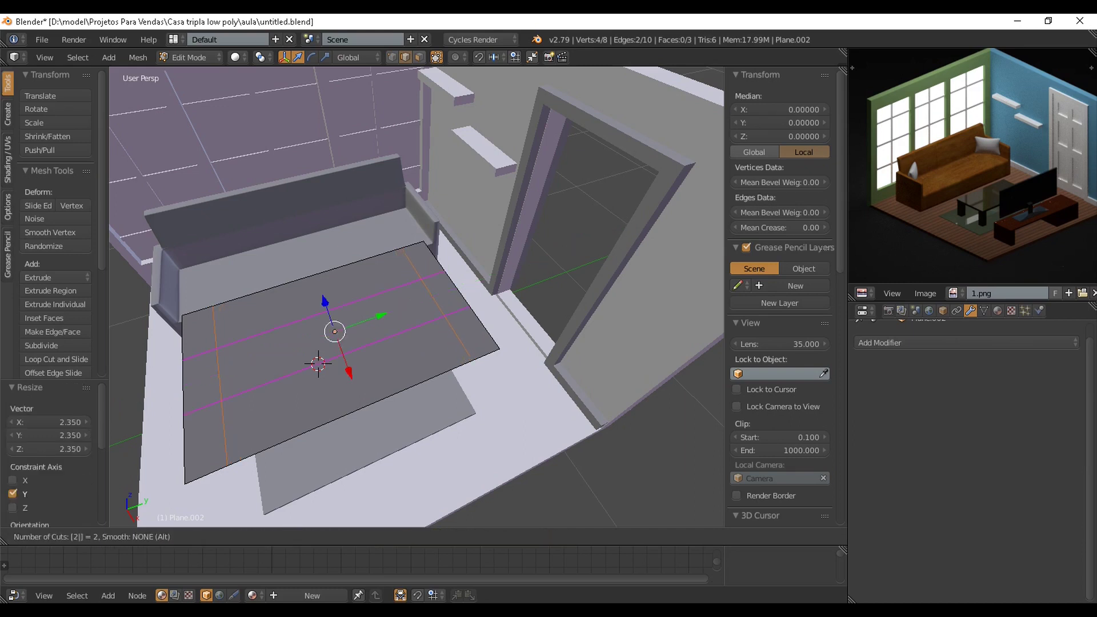
pyautogui.click(435, 331)
pyautogui.rightClick(434, 332)
pyautogui.press('s')
pyautogui.press('x')
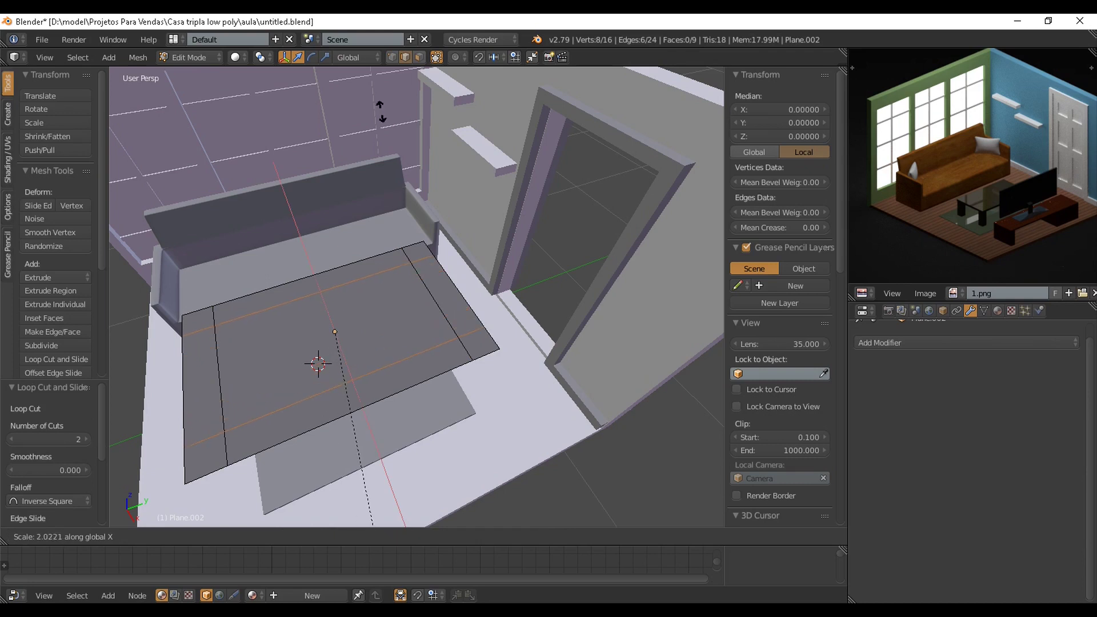
pyautogui.click(372, 103)
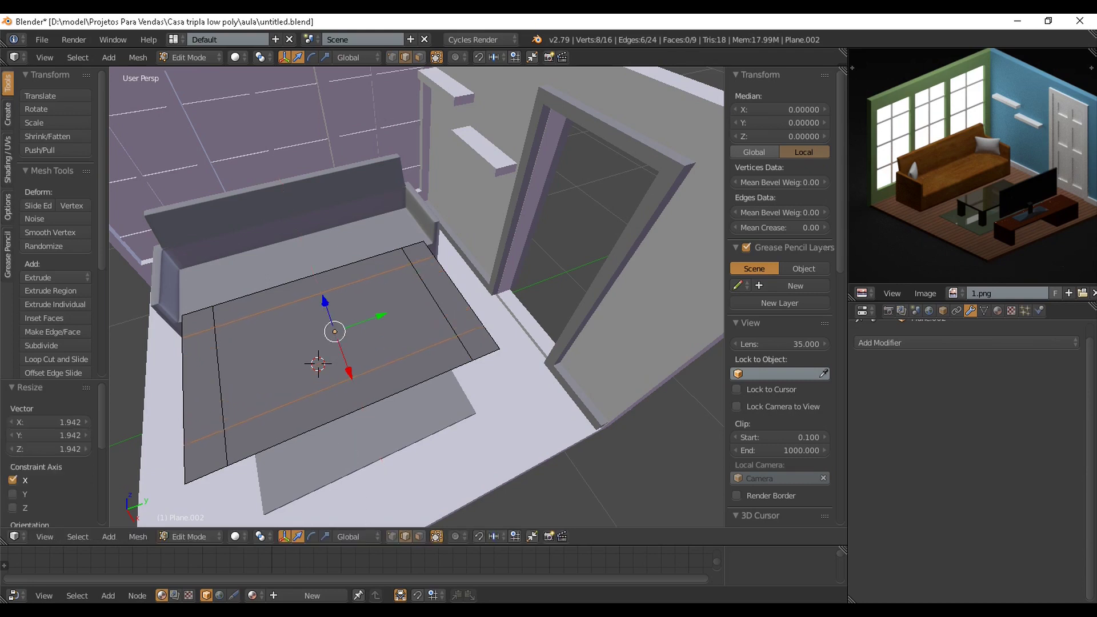
# Add one edge loop close to each of the four outer edges of the raised plane.
pyautogui.hotkey('ctrl', 'r')
pyautogui.click(464, 349)
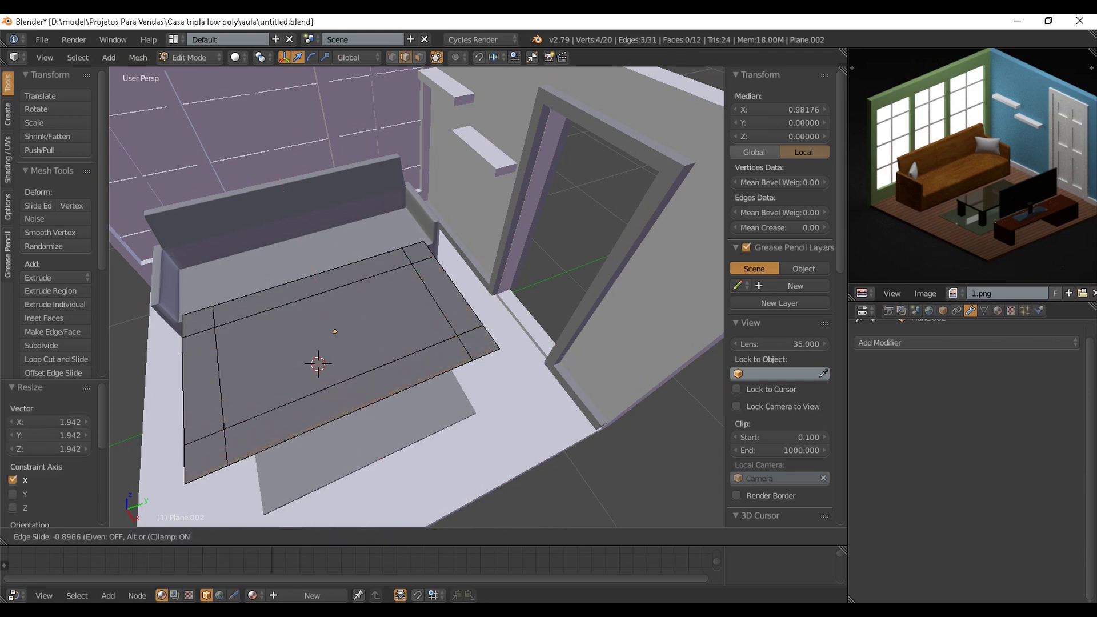
pyautogui.click(475, 362)
pyautogui.hotkey('ctrl', 'r')
pyautogui.click(205, 437)
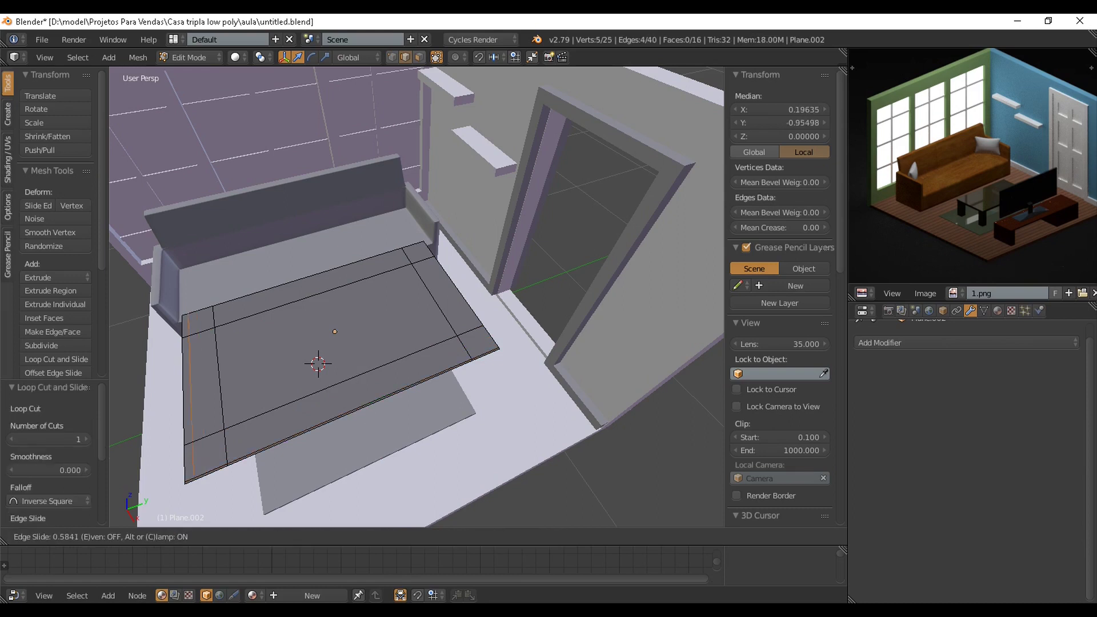
pyautogui.click(188, 439)
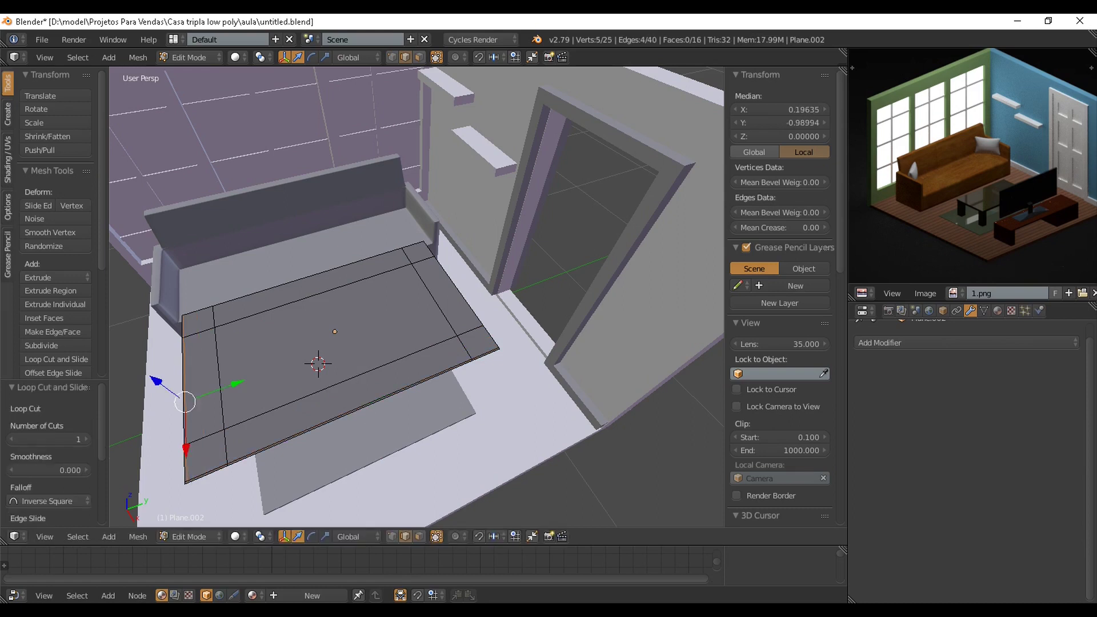
pyautogui.hotkey('ctrl', 'r')
pyautogui.click(186, 327)
pyautogui.click(185, 318)
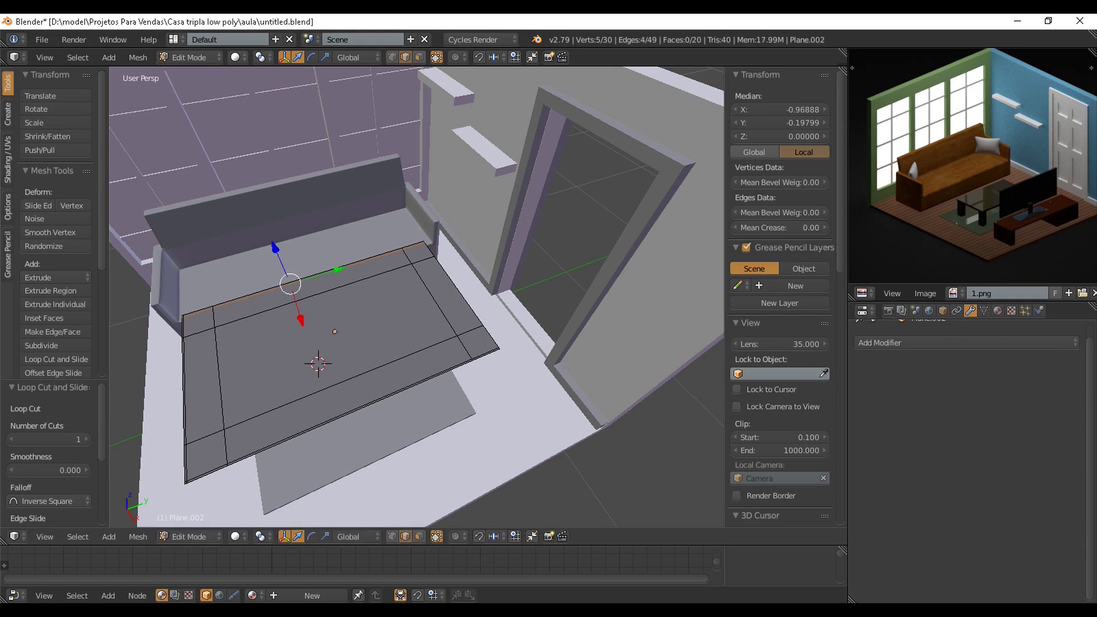
pyautogui.hotkey('ctrl', 'r')
pyautogui.click(424, 260)
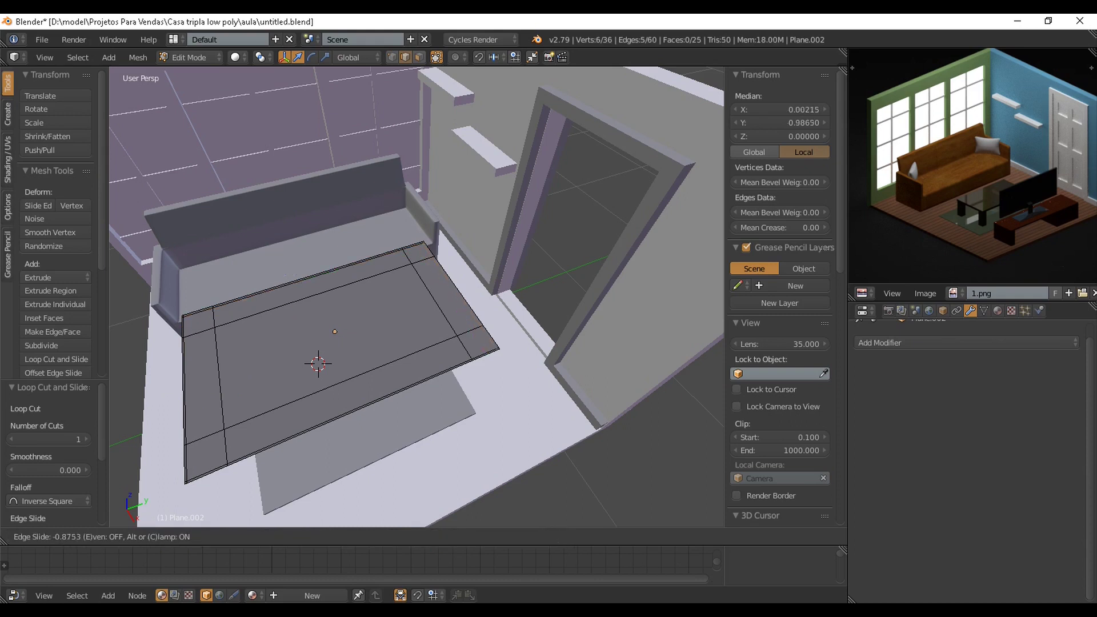
pyautogui.click(433, 257)
# Return to Object Mode and add a Solidify modifier to the raised plane with a thickness of about -0.0860.
pyautogui.moveTo(432, 256); pyautogui.dragTo(523, 220, button='middle')
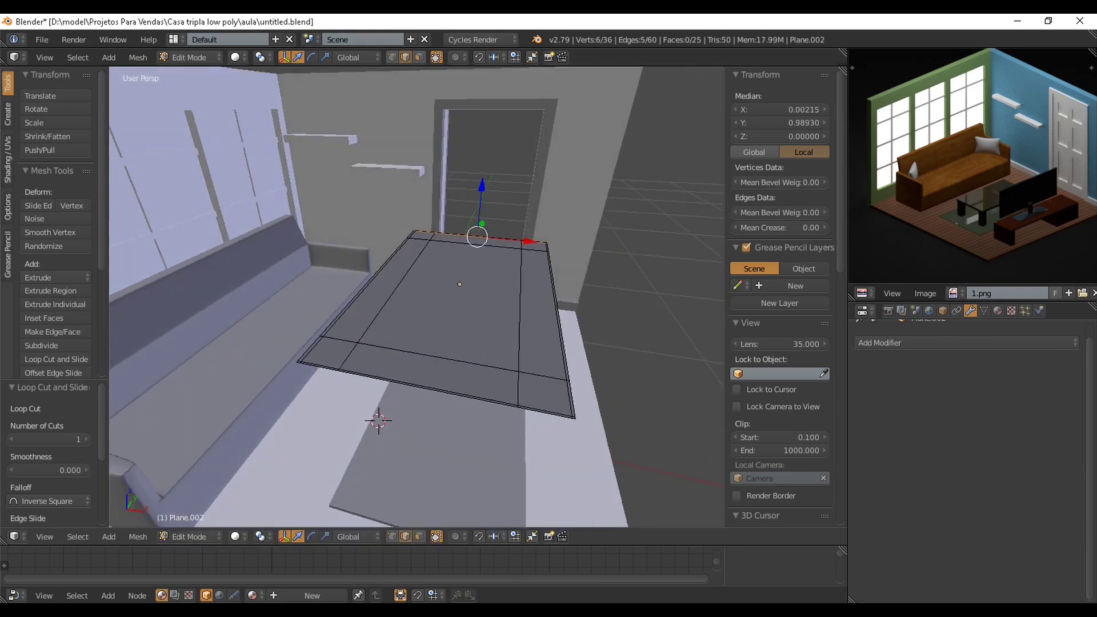
pyautogui.scroll(1, 523, 220)
pyautogui.scroll(-6, 523, 220)
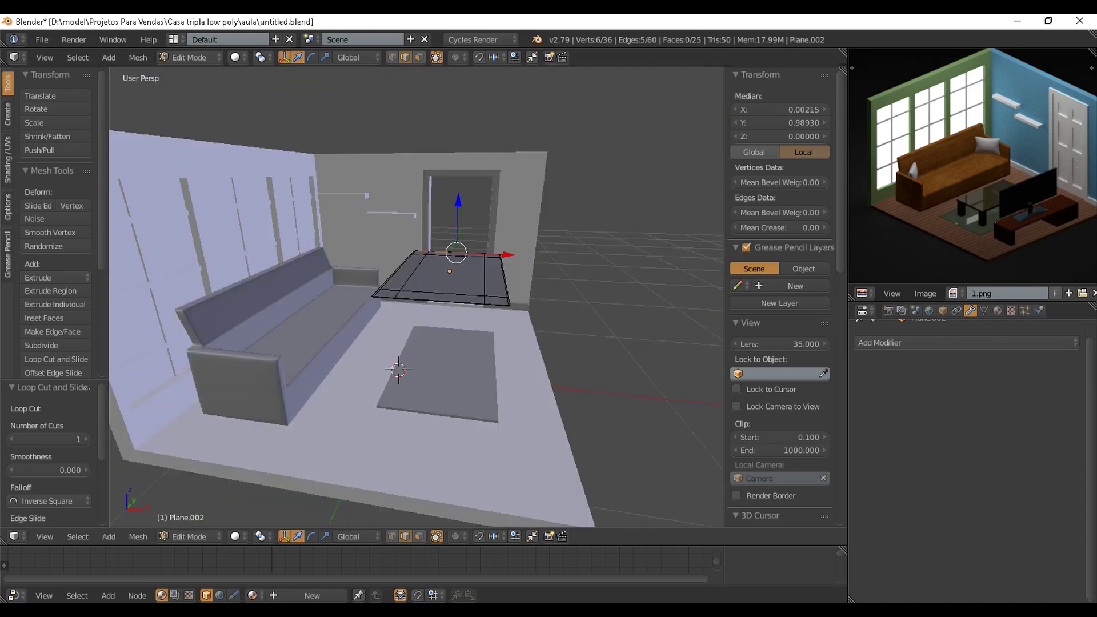
pyautogui.press('Tab')
pyautogui.moveTo(523, 219); pyautogui.dragTo(486, 243, button='middle')
pyautogui.click(915, 343)
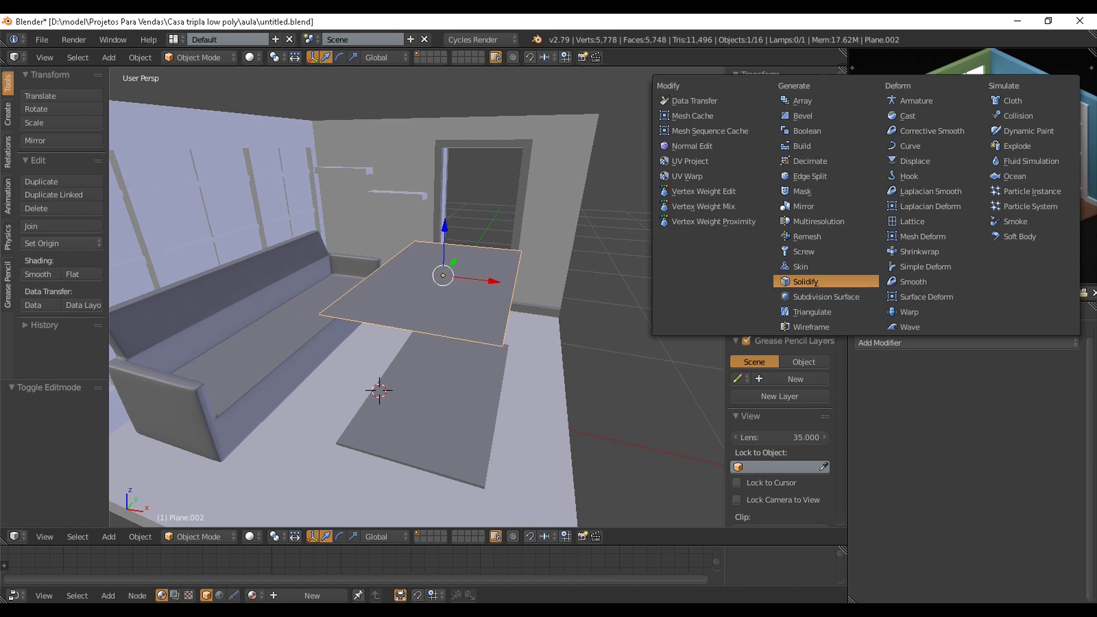
pyautogui.click(806, 282)
pyautogui.scroll(4, 378, 297)
pyautogui.moveTo(911, 403); pyautogui.dragTo(941, 403)
pyautogui.moveTo(458, 343)
pyautogui.mouseDown(button='middle')
pyautogui.moveTo(454, 257)
pyautogui.moveTo(464, 343)
pyautogui.mouseUp(button='middle')
pyautogui.moveTo(926, 403); pyautogui.dragTo(853, 403)
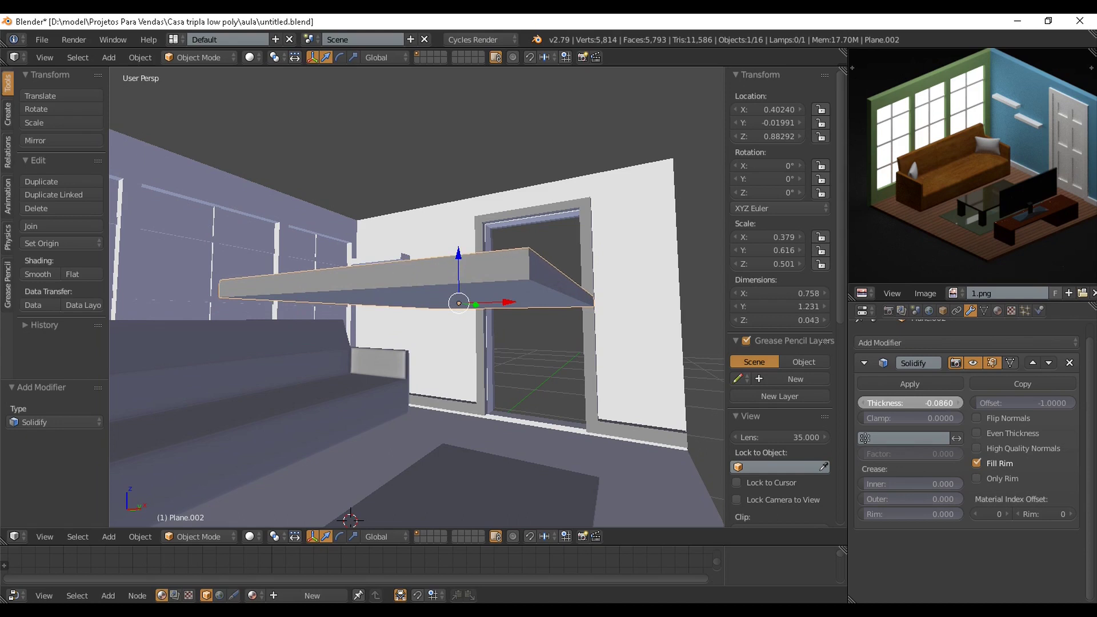
# Switch to face selection in Edit Mode and select the four corner faces on the tabletop's underside.
pyautogui.press('Tab')
pyautogui.moveTo(486, 342); pyautogui.dragTo(486, 314, button='middle')
pyautogui.keyDown('shift'); pyautogui.moveTo(486, 314); pyautogui.dragTo(420, 366, button='middle'); pyautogui.keyUp('shift')
pyautogui.click(420, 537)
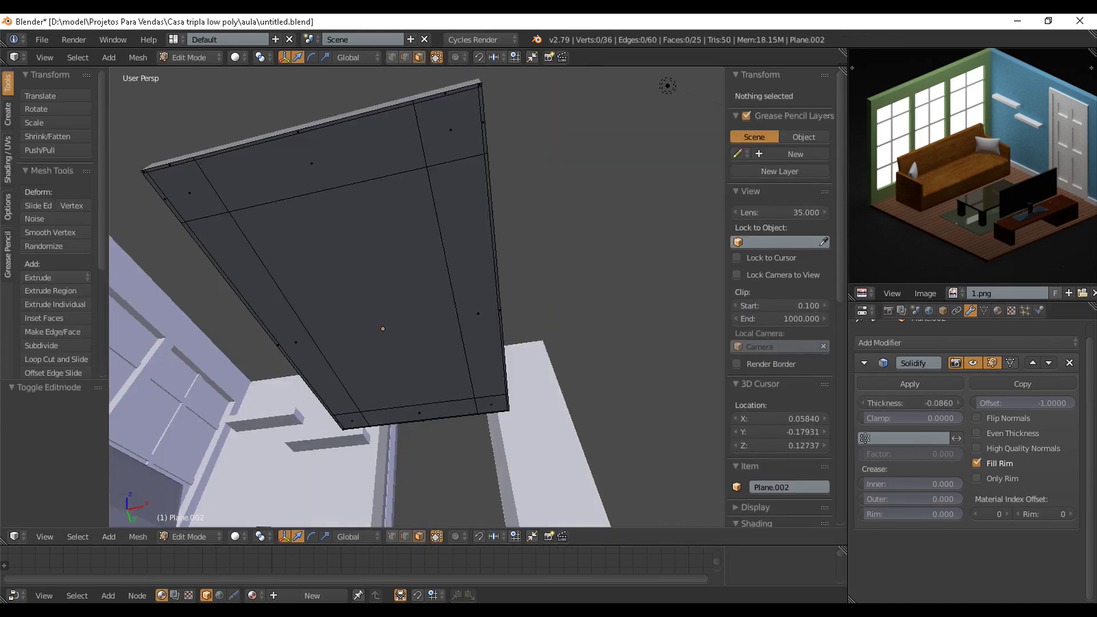
pyautogui.rightClick(491, 405)
pyautogui.keyDown('shift'); pyautogui.rightClick(452, 131); pyautogui.keyUp('shift')
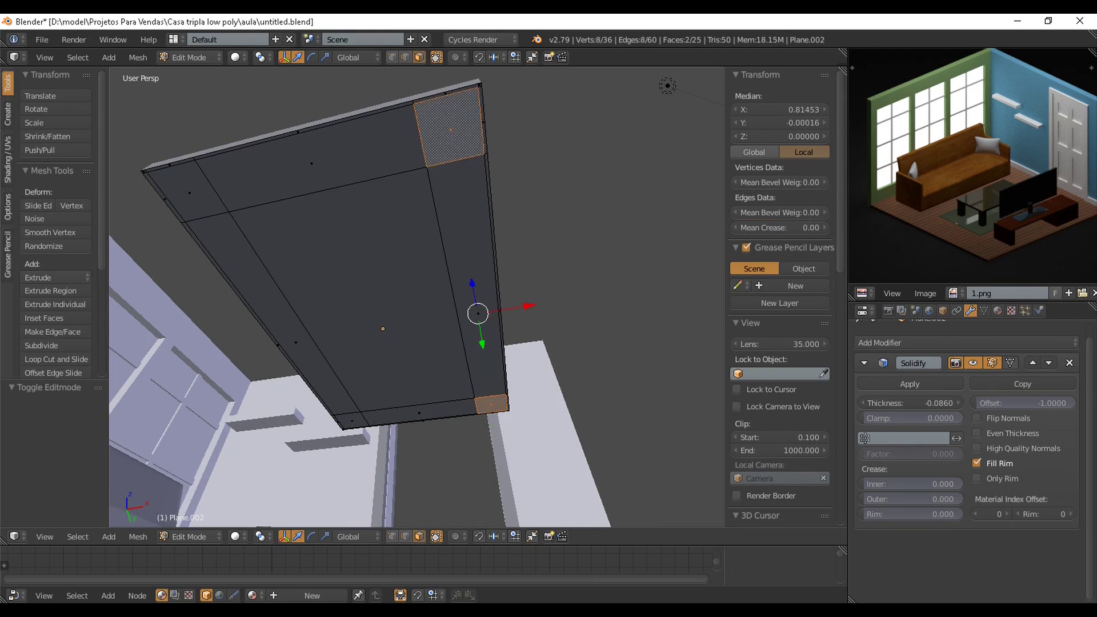
pyautogui.keyDown('shift'); pyautogui.rightClick(190, 193); pyautogui.keyUp('shift')
pyautogui.keyDown('shift'); pyautogui.rightClick(352, 421); pyautogui.keyUp('shift')
# Return to Object Mode and apply the tabletop's Solidify modifier.
pyautogui.scroll(-4, 352, 421)
pyautogui.moveTo(352, 421); pyautogui.dragTo(357, 489, button='middle')
pyautogui.scroll(4, 343, 508)
pyautogui.press('Tab')
pyautogui.click(910, 384)
pyautogui.scroll(-2, 549, 366)
pyautogui.moveTo(420, 400); pyautogui.dragTo(426, 306, button='middle')
# Extrude only the four underside corner faces downward into legs, making the table about 0.491 high, and return to Object Mode.
pyautogui.press('Tab')
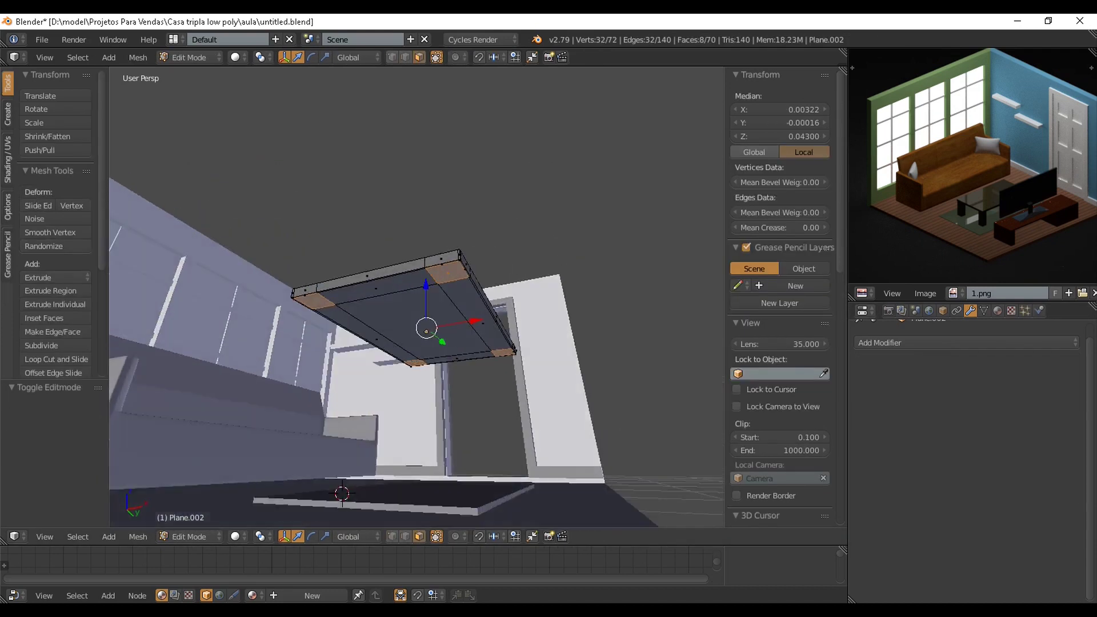
pyautogui.scroll(3, 426, 306)
pyautogui.rightClick(413, 393)
pyautogui.keyDown('shift'); pyautogui.rightClick(487, 223); pyautogui.keyUp('shift')
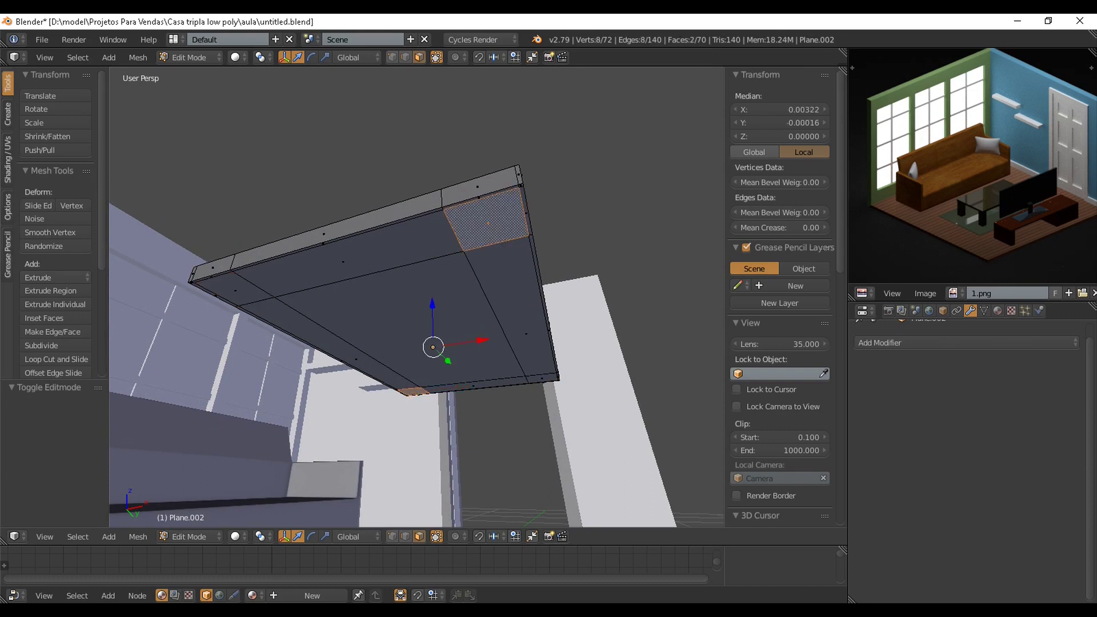
pyautogui.keyDown('shift'); pyautogui.rightClick(542, 378); pyautogui.keyUp('shift')
pyautogui.keyDown('shift'); pyautogui.rightClick(235, 291); pyautogui.keyUp('shift')
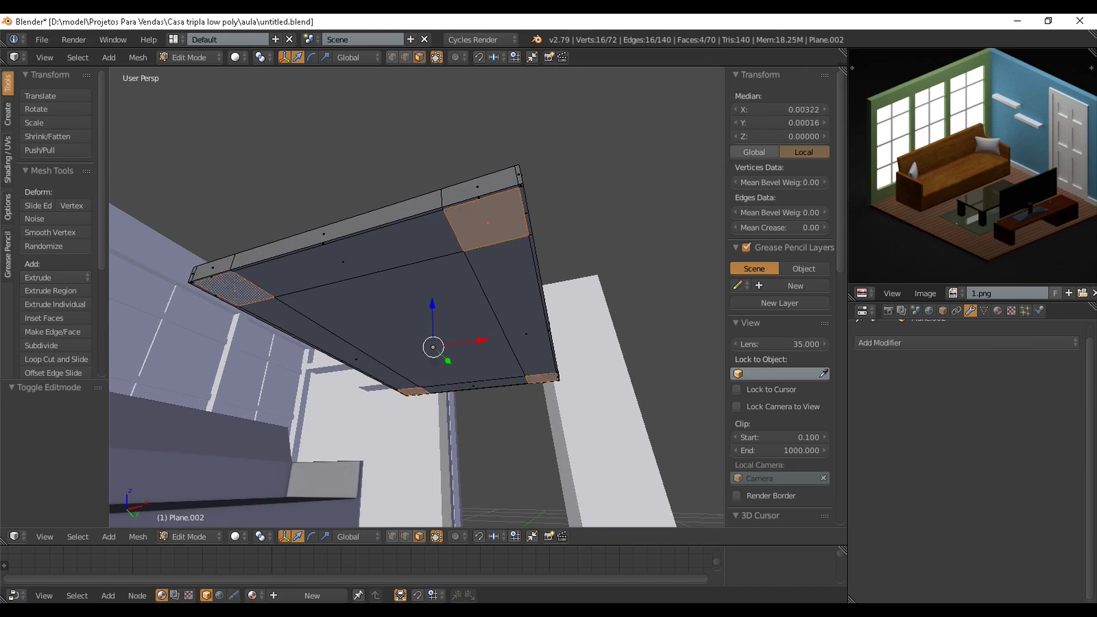
pyautogui.scroll(-3, 243, 297)
pyautogui.moveTo(243, 297); pyautogui.dragTo(246, 354, button='middle')
pyautogui.press('e')
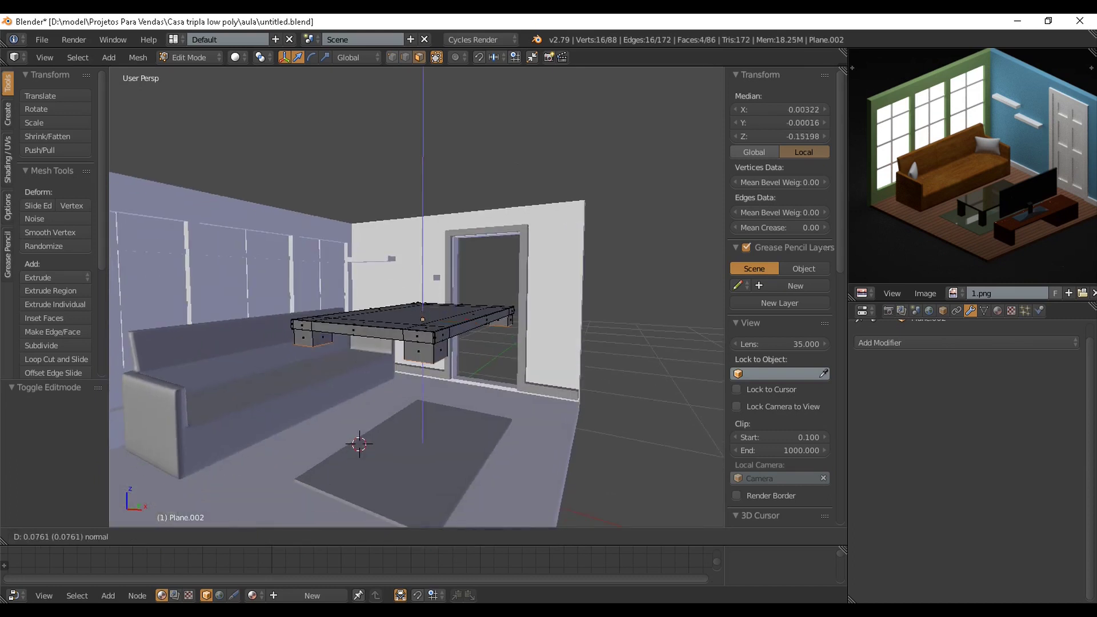
pyautogui.click(423, 400)
pyautogui.press('Tab')
pyautogui.scroll(-4, 423, 371)
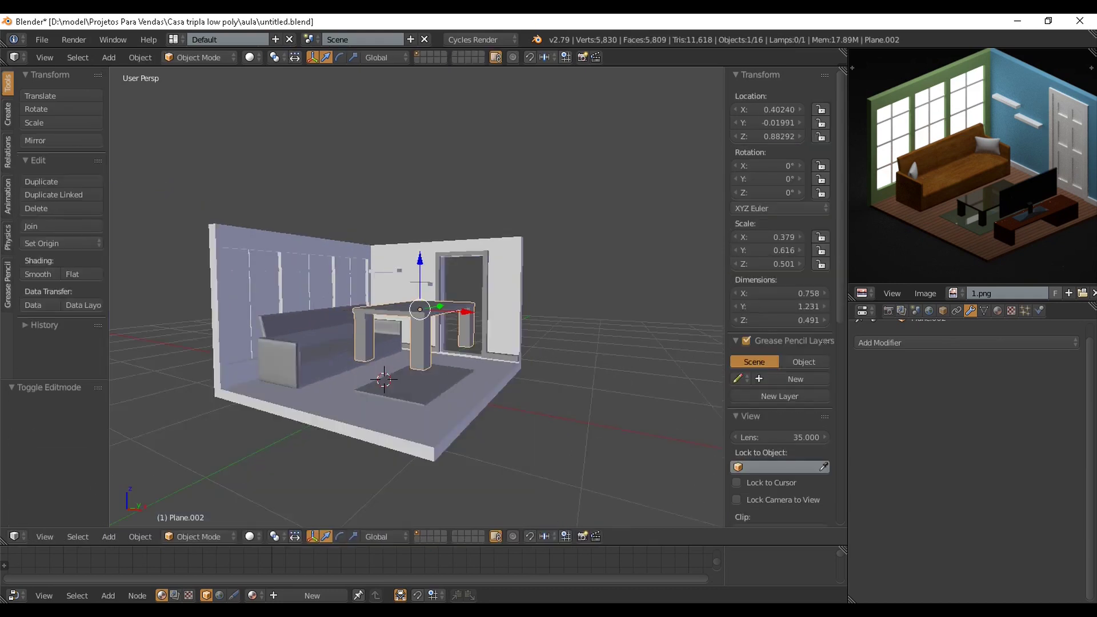
# Lower the coffee table about 0.369 along Z and scale it uniformly by about 0.679.
pyautogui.moveTo(423, 372); pyautogui.dragTo(354, 380, button='middle')
pyautogui.moveTo(411, 266); pyautogui.dragTo(410, 297)
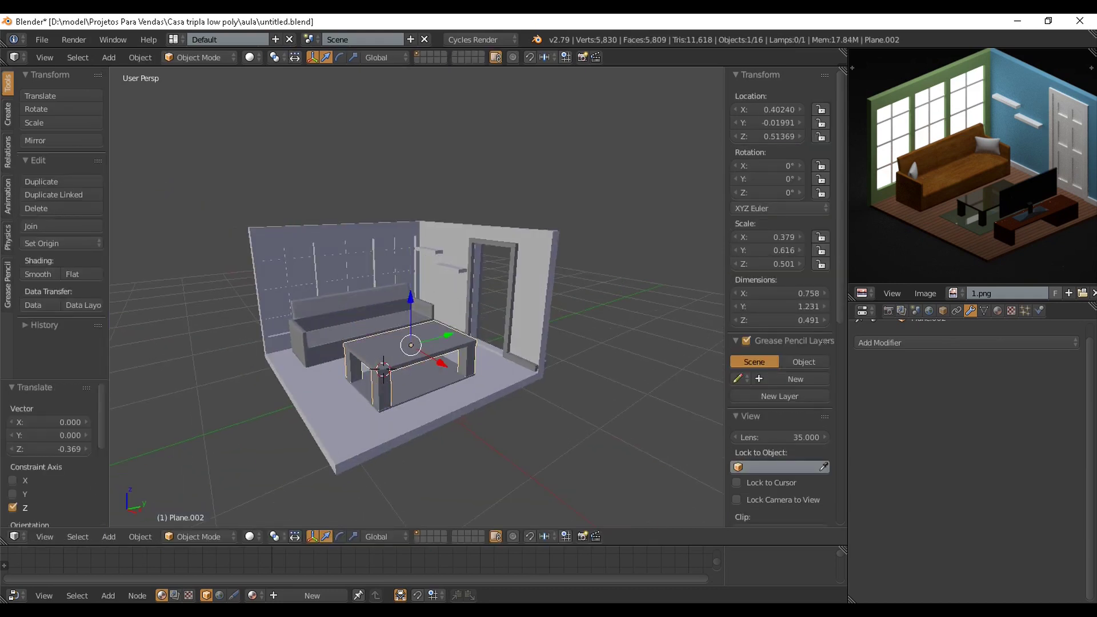
pyautogui.moveTo(411, 298); pyautogui.dragTo(437, 334, button='middle')
pyautogui.scroll(3, 437, 334)
pyautogui.press('s')
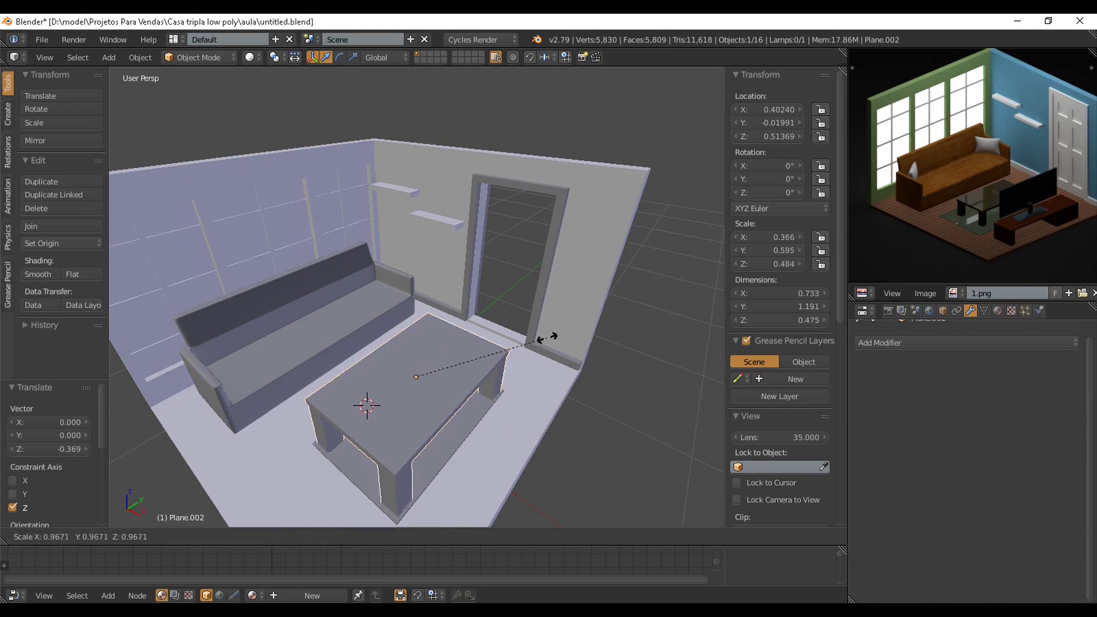
pyautogui.click(510, 353)
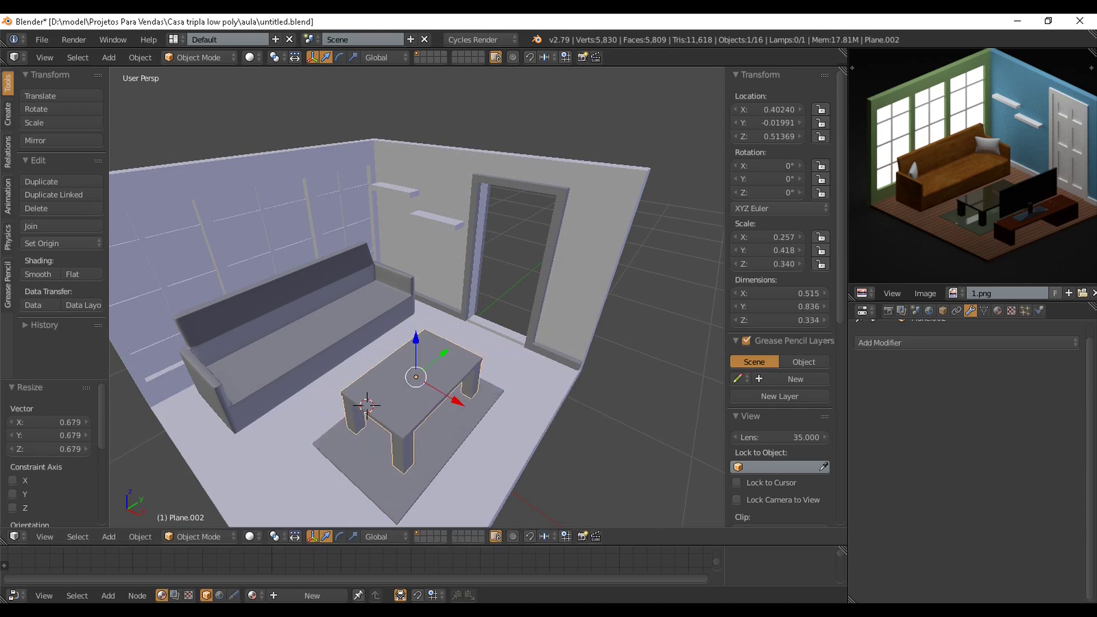
# Lower the scaled coffee table about 0.087 along Z so that its legs rest on the rug.
pyautogui.moveTo(505, 352); pyautogui.dragTo(500, 300, button='middle')
pyautogui.moveTo(418, 342); pyautogui.dragTo(418, 355)
pyautogui.scroll(-3, 419, 355)
pyautogui.moveTo(418, 355); pyautogui.dragTo(472, 335, button='middle')
pyautogui.moveTo(446, 320); pyautogui.dragTo(346, 331, button='middle')
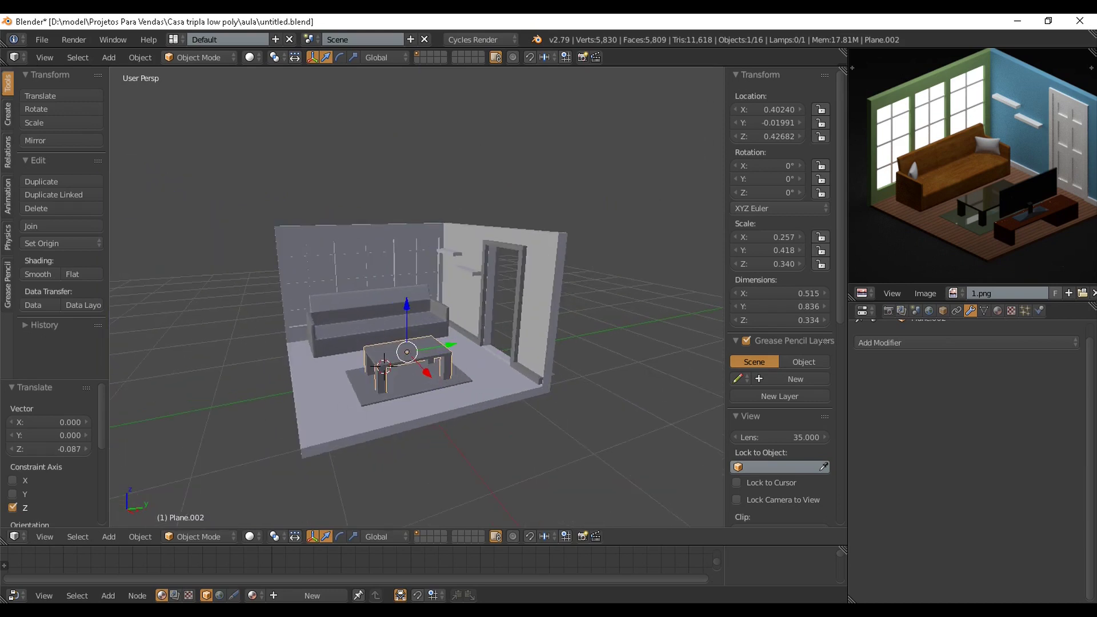
# Duplicate the rug and move the copy about 0.728 along X toward the open side of the room.
pyautogui.moveTo(349, 332); pyautogui.dragTo(326, 306, button='middle')
pyautogui.scroll(3, 398, 349)
pyautogui.scroll(1, 359, 374)
pyautogui.rightClick(359, 379)
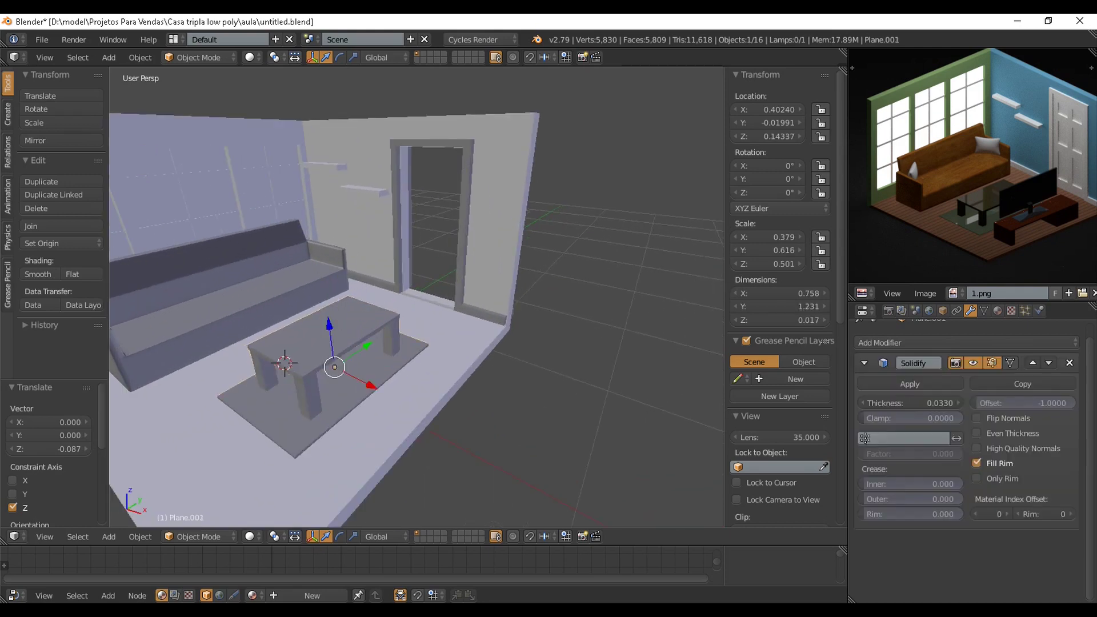
pyautogui.scroll(-1, 359, 378)
pyautogui.hotkey('shift', 'd')
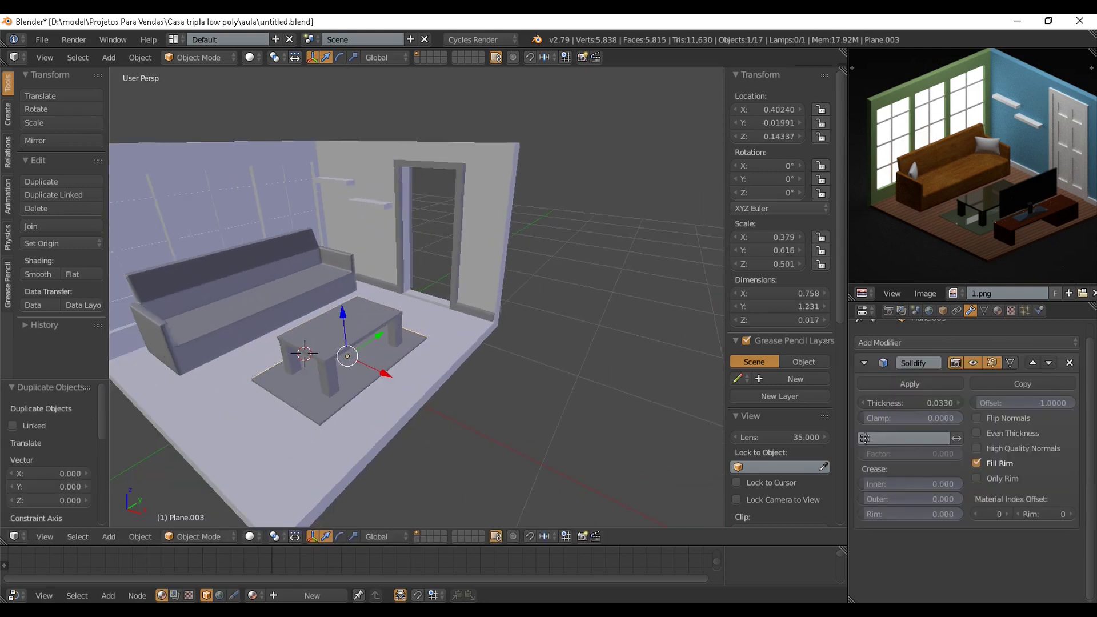
pyautogui.press('x')
pyautogui.moveTo(461, 410); pyautogui.dragTo(465, 411)
# Narrow the rug copy along X by a factor of about 0.544.
pyautogui.press('s')
pyautogui.press('x')
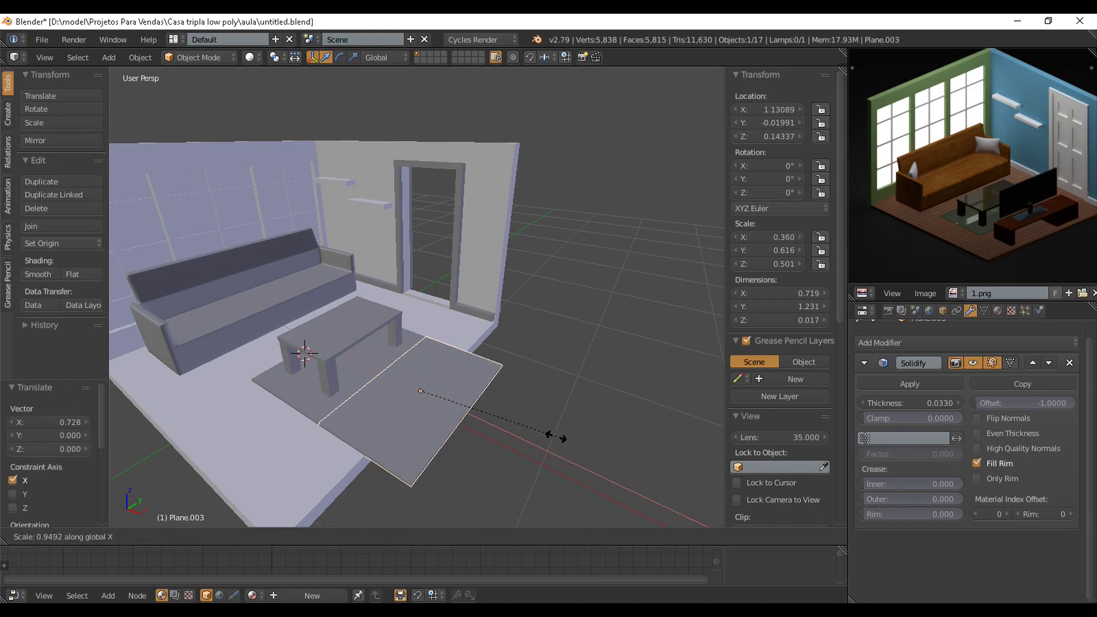
pyautogui.click(500, 417)
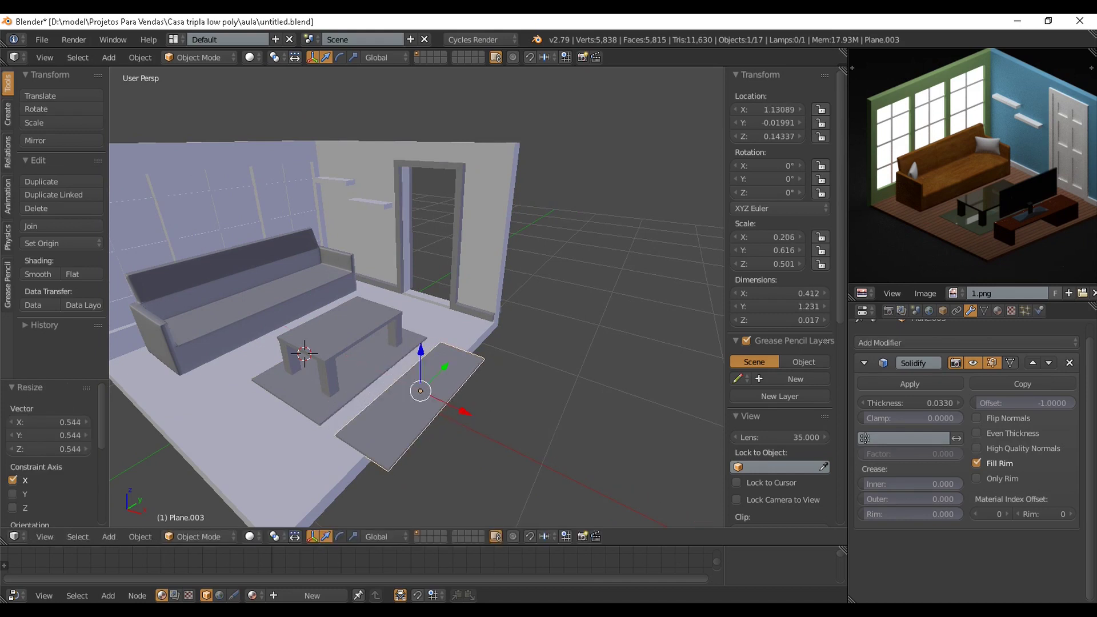
pyautogui.moveTo(500, 418); pyautogui.dragTo(452, 381, button='middle')
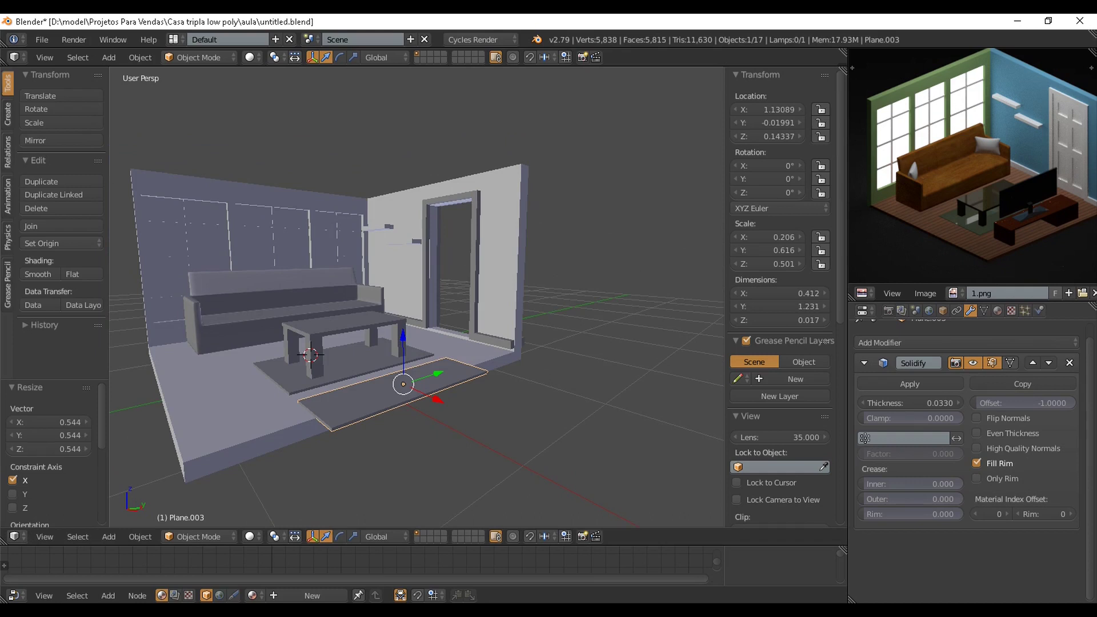
# Remove the Solidify modifier from the narrowed copy and raise it to about 0.474 on Z.
pyautogui.click(1070, 363)
pyautogui.scroll(1, 499, 366)
pyautogui.moveTo(515, 366)
pyautogui.mouseDown(button='middle')
pyautogui.moveTo(499, 366)
pyautogui.moveTo(517, 364)
pyautogui.mouseUp(button='middle')
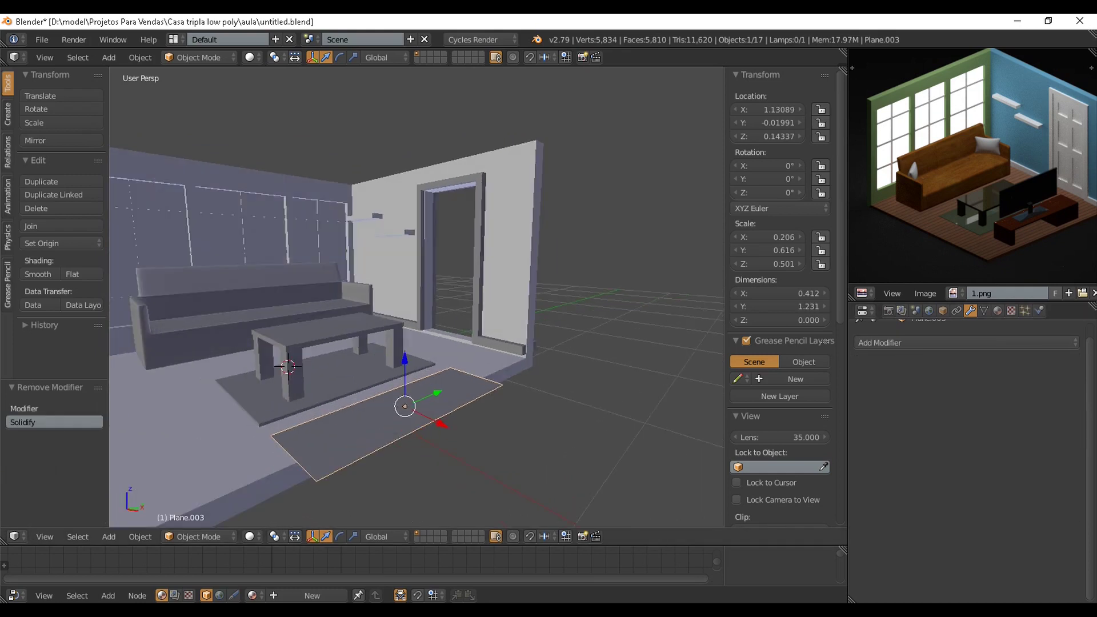
pyautogui.moveTo(405, 360); pyautogui.dragTo(405, 312)
# Cut two evenly spaced edge loops across the narrow plane for the TV stand in Edit Mode.
pyautogui.press('Tab')
pyautogui.scroll(1, 405, 312)
pyautogui.moveTo(404, 311); pyautogui.dragTo(406, 324, button='middle')
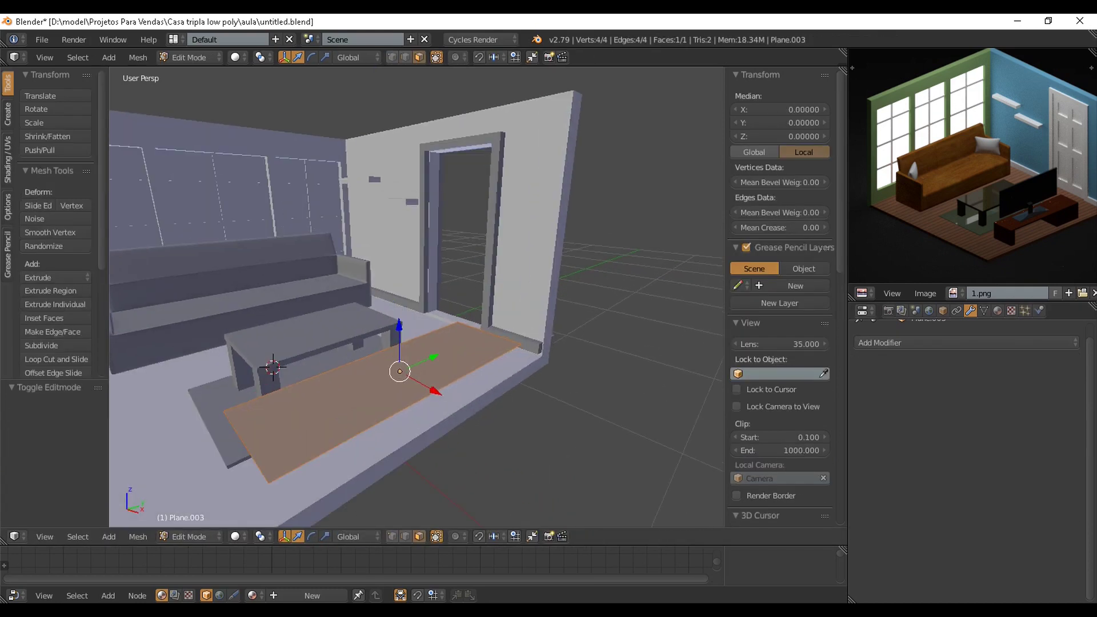
pyautogui.hotkey('ctrl', 'r')
pyautogui.scroll(1, 404, 347)
pyautogui.click(404, 348)
pyautogui.rightClick(403, 347)
pyautogui.moveTo(403, 348); pyautogui.dragTo(346, 356, button='middle')
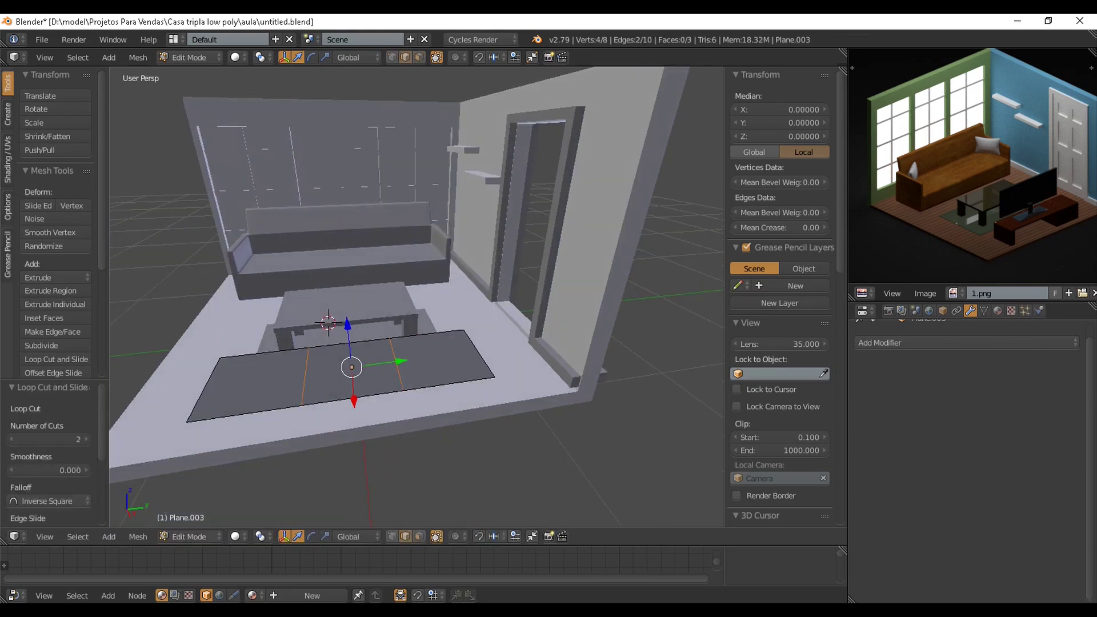
# Spread the two loops apart along Y toward the short ends, adjust their position along Y, and return to Object Mode.
pyautogui.press('s')
pyautogui.press('y')
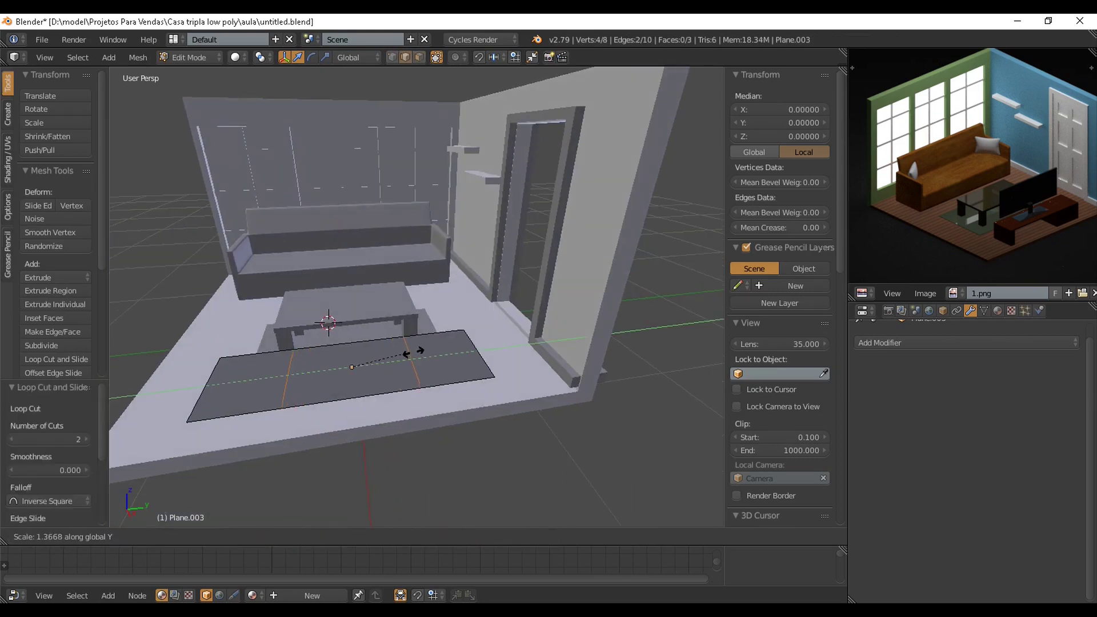
pyautogui.click(420, 350)
pyautogui.press('g')
pyautogui.press('y')
pyautogui.click(401, 365)
pyautogui.press('s')
pyautogui.press('y')
pyautogui.click(419, 367)
pyautogui.moveTo(356, 367); pyautogui.dragTo(354, 368)
pyautogui.moveTo(354, 367); pyautogui.dragTo(446, 341, button='middle')
pyautogui.press('Tab')
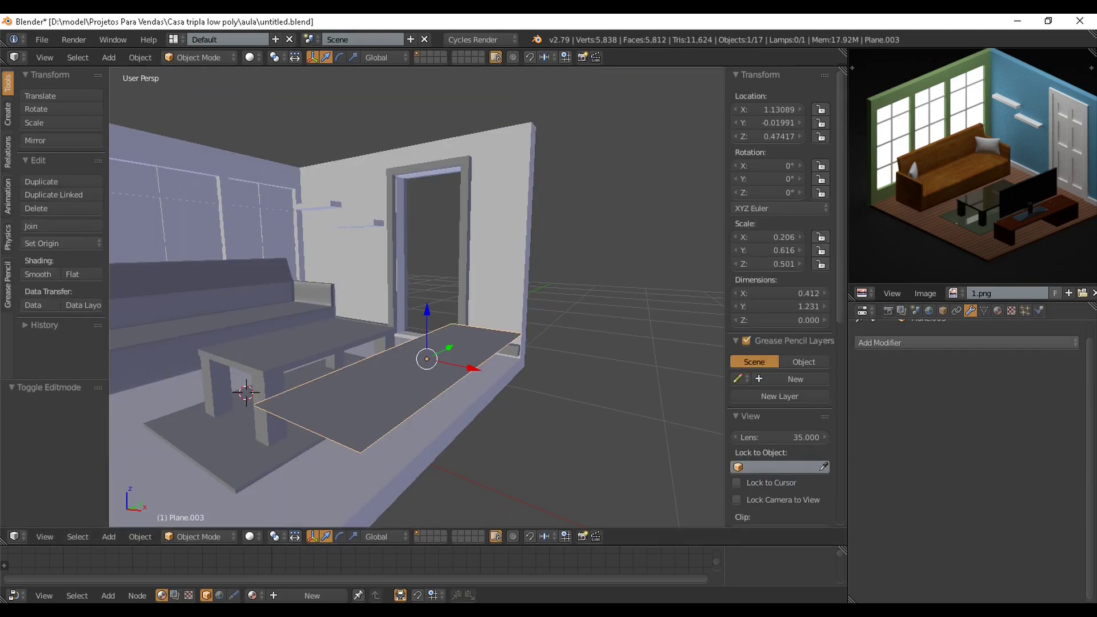
# Add a Solidify modifier to the TV stand plane, adjust its thickness to form a board, and apply it.
pyautogui.click(891, 343)
pyautogui.click(827, 282)
pyautogui.moveTo(911, 403)
pyautogui.mouseDown()
pyautogui.moveTo(934, 403)
pyautogui.moveTo(902, 403)
pyautogui.mouseUp()
pyautogui.click(910, 384)
pyautogui.moveTo(571, 365); pyautogui.dragTo(563, 286, button='middle')
# Extrude the two end faces on the board's underside down about 0.239 as supports, and return to Object Mode.
pyautogui.press('Tab')
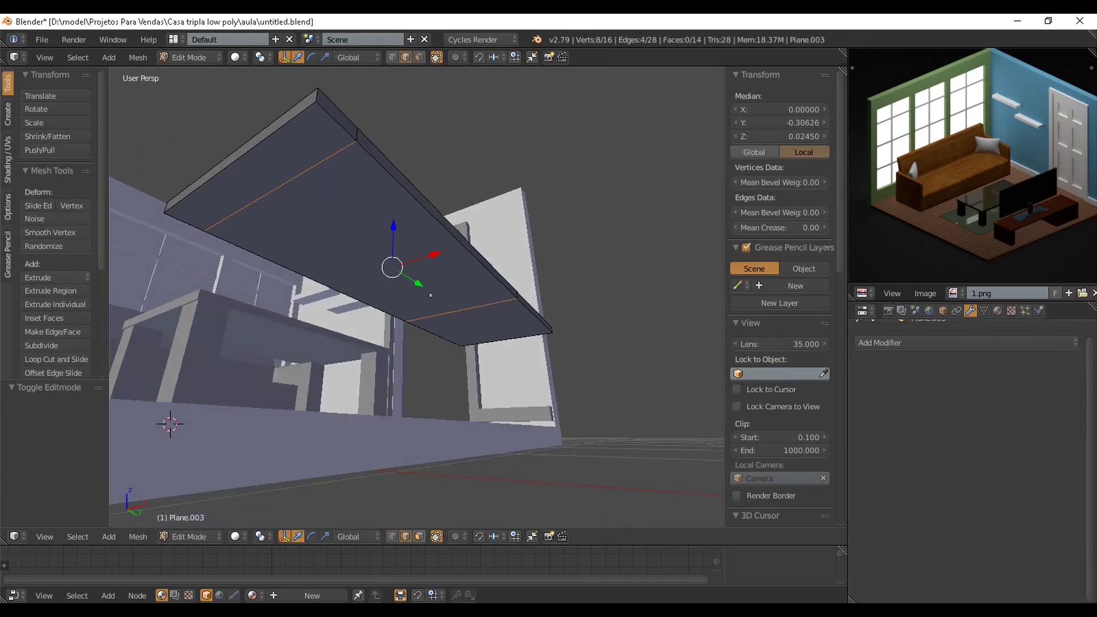
pyautogui.press('a')
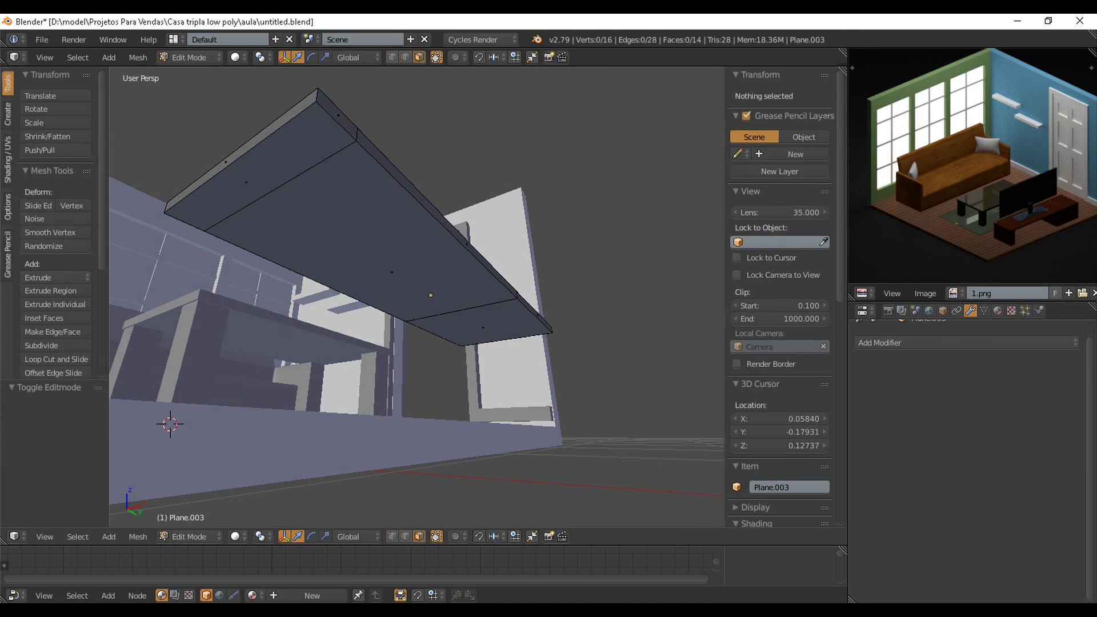
pyautogui.rightClick(483, 328)
pyautogui.keyDown('shift'); pyautogui.rightClick(246, 183); pyautogui.keyUp('shift')
pyautogui.scroll(-2, 251, 186)
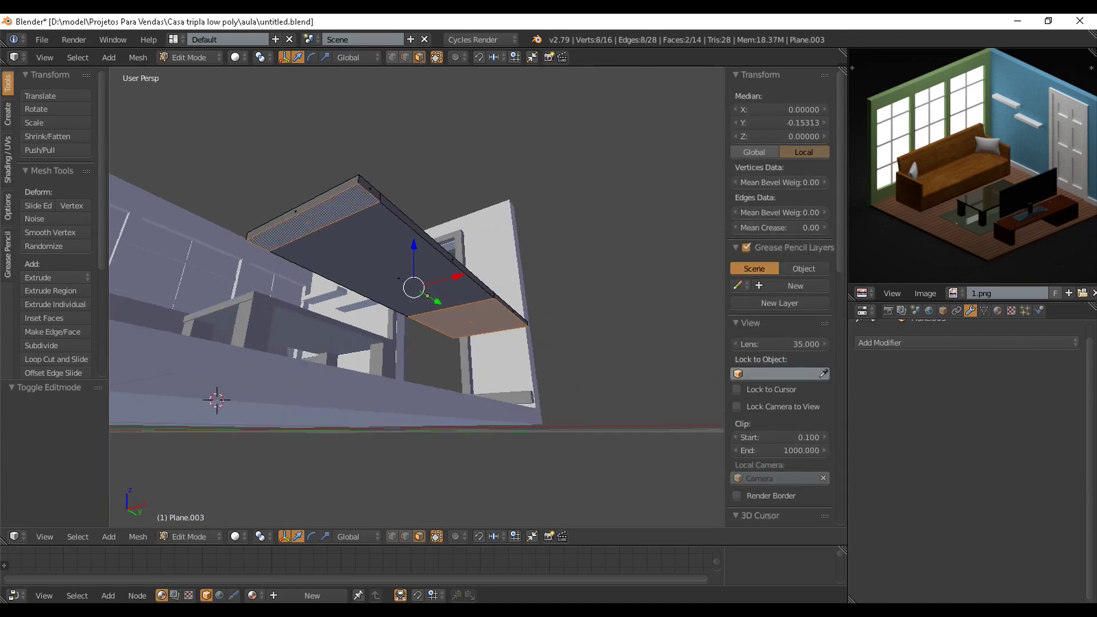
pyautogui.press('e')
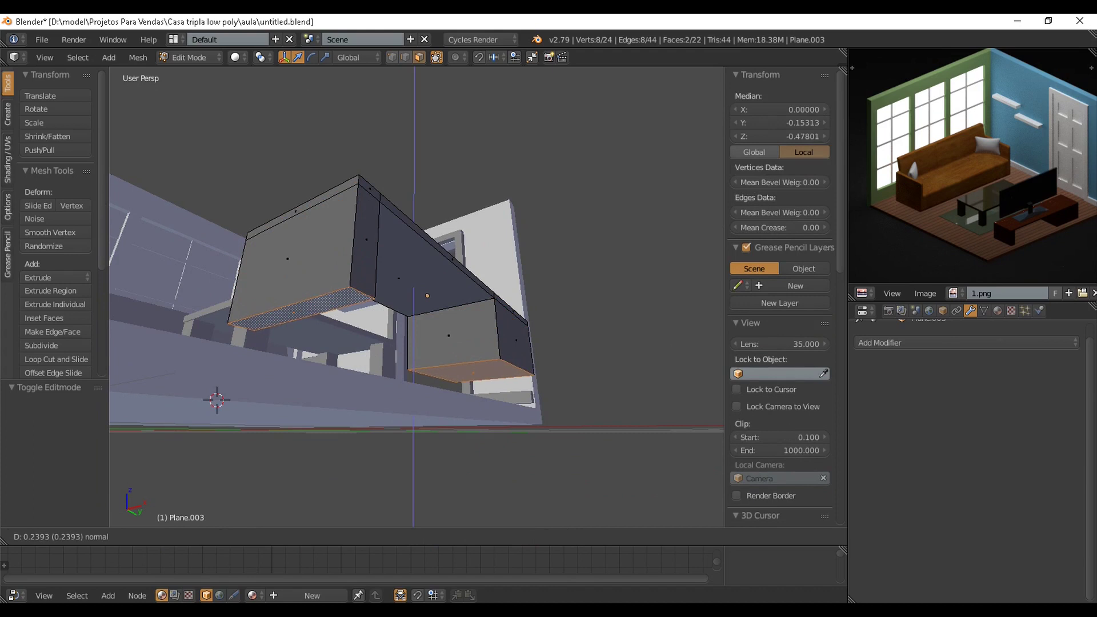
pyautogui.click(252, 271)
pyautogui.press('Tab')
# Open the room mesh in Edit Mode with edge selection.
pyautogui.moveTo(252, 272); pyautogui.dragTo(278, 324, button='middle')
pyautogui.rightClick(232, 347)
pyautogui.press('Tab')
pyautogui.scroll(1, 210, 369)
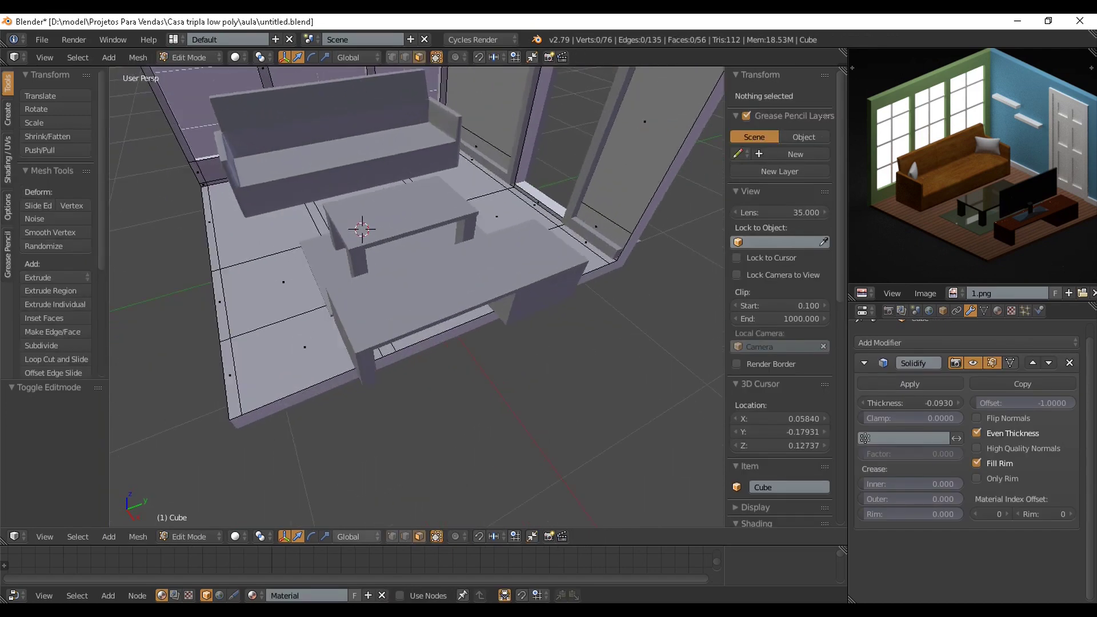
pyautogui.click(406, 537)
# Select the outer edges along the open side of the floor and door wall, move them outward along X, and return to Object Mode.
pyautogui.rightClick(235, 418)
pyautogui.keyDown('shift'); pyautogui.rightClick(297, 392); pyautogui.keyUp('shift')
pyautogui.keyDown('shift'); pyautogui.rightClick(388, 354); pyautogui.keyUp('shift')
pyautogui.keyDown('shift'); pyautogui.rightClick(429, 339); pyautogui.keyUp('shift')
pyautogui.keyDown('shift'); pyautogui.moveTo(449, 332); pyautogui.dragTo(316, 384, button='middle'); pyautogui.keyUp('shift')
pyautogui.scroll(1, 343, 382)
pyautogui.keyDown('shift'); pyautogui.rightClick(385, 374); pyautogui.keyUp('shift')
pyautogui.keyDown('shift'); pyautogui.rightClick(445, 348); pyautogui.keyUp('shift')
pyautogui.keyDown('shift'); pyautogui.rightClick(454, 330); pyautogui.keyUp('shift')
pyautogui.keyDown('shift'); pyautogui.rightClick(459, 290); pyautogui.keyUp('shift')
pyautogui.scroll(-2, 459, 290)
pyautogui.scroll(2, 459, 291)
pyautogui.moveTo(459, 291); pyautogui.dragTo(492, 260, button='middle')
pyautogui.scroll(2, 462, 400)
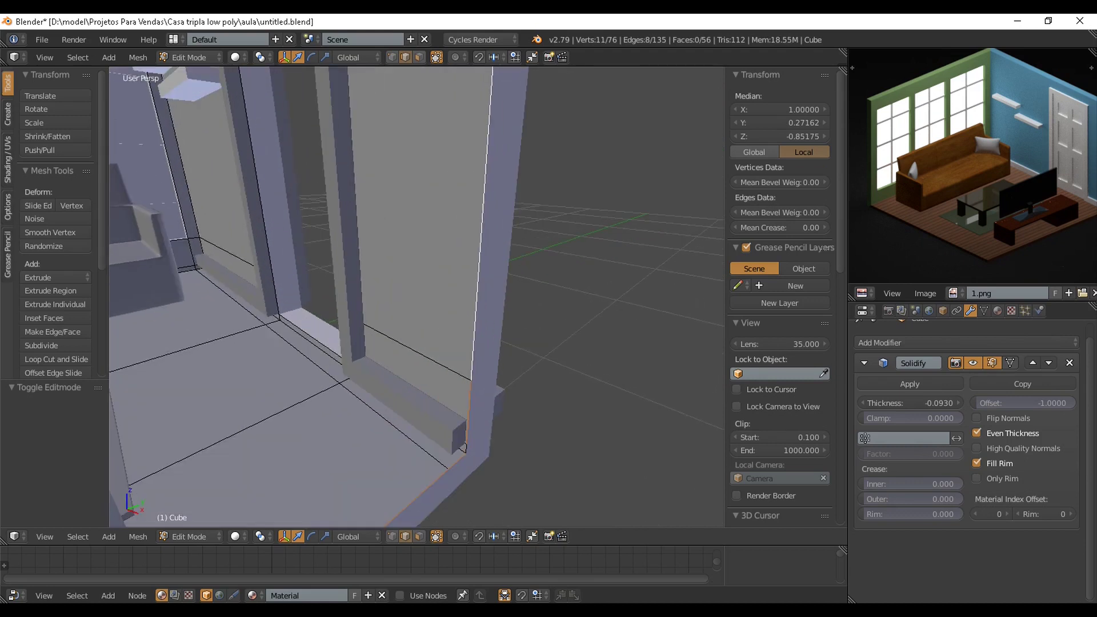
pyautogui.moveTo(462, 435); pyautogui.dragTo(464, 403, button='middle')
pyautogui.keyDown('shift'); pyautogui.rightClick(468, 504); pyautogui.keyUp('shift')
pyautogui.scroll(-3, 468, 503)
pyautogui.keyDown('shift'); pyautogui.moveTo(451, 137); pyautogui.dragTo(451, 292, button='middle'); pyautogui.keyUp('shift')
pyautogui.keyDown('shift'); pyautogui.rightClick(443, 215); pyautogui.keyUp('shift')
pyautogui.scroll(-6, 444, 215)
pyautogui.moveTo(443, 228); pyautogui.dragTo(486, 243, button='middle')
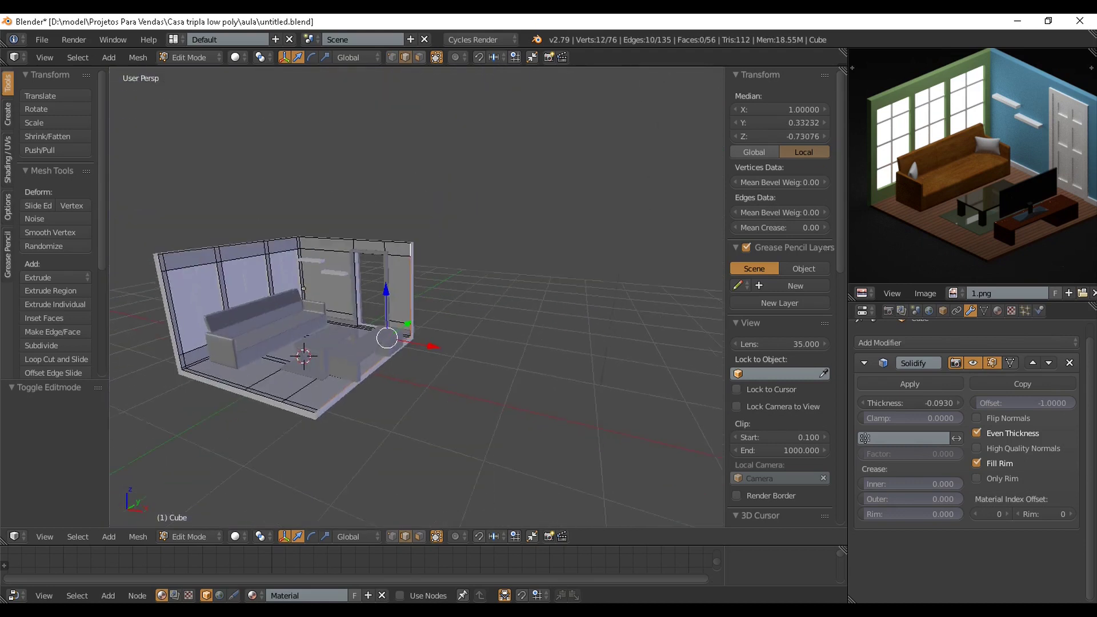
pyautogui.scroll(1, 486, 243)
pyautogui.moveTo(426, 355); pyautogui.dragTo(453, 361)
pyautogui.moveTo(453, 362)
pyautogui.mouseDown(button='middle')
pyautogui.moveTo(480, 410)
pyautogui.moveTo(451, 383)
pyautogui.mouseUp(button='middle')
pyautogui.press('Tab')
# Move the TV stand to about X 1.255, Y -0.060, Z 0.311, beside the rug and down on the floor.
pyautogui.scroll(2, 452, 382)
pyautogui.rightClick(346, 404)
pyautogui.moveTo(373, 430); pyautogui.dragTo(385, 437)
pyautogui.moveTo(386, 436); pyautogui.dragTo(336, 464, button='middle')
pyautogui.moveTo(357, 359); pyautogui.dragTo(353, 361)
pyautogui.moveTo(353, 361); pyautogui.dragTo(404, 327, button='middle')
pyautogui.moveTo(333, 368); pyautogui.dragTo(335, 390)
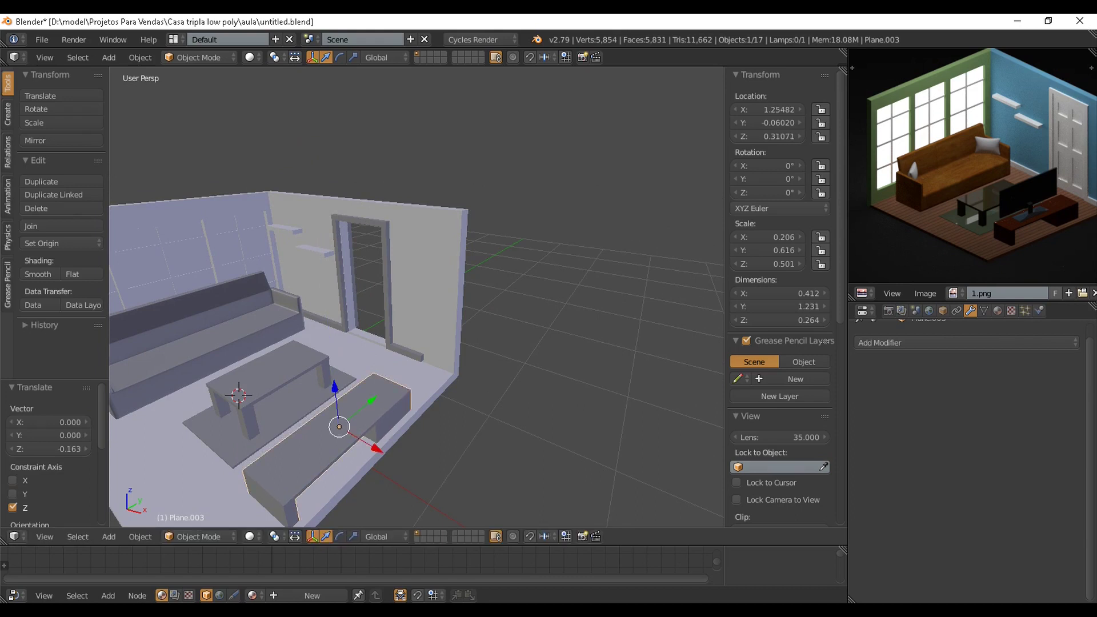
# View the whole room through the camera.
pyautogui.press('KP_0')
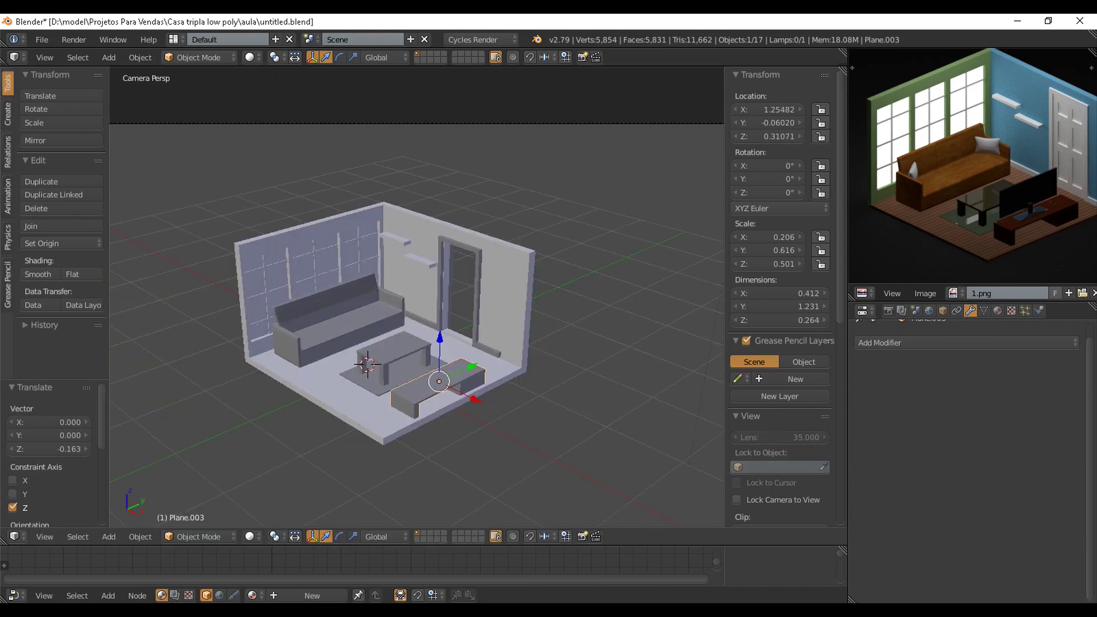
pyautogui.scroll(-3, 417, 296)
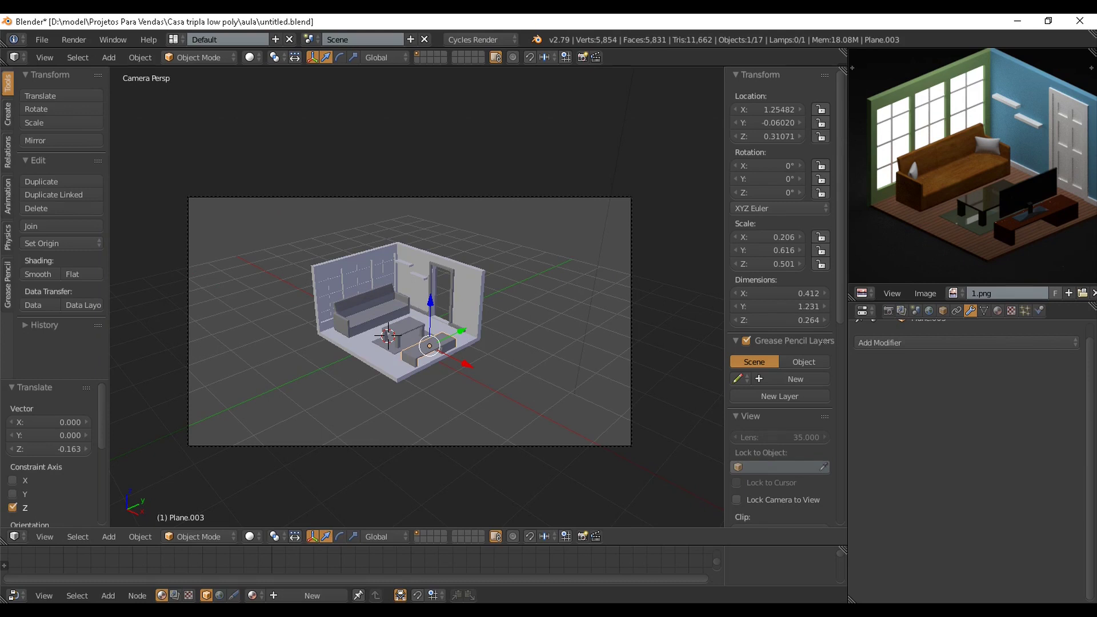
pyautogui.scroll(2, 409, 326)
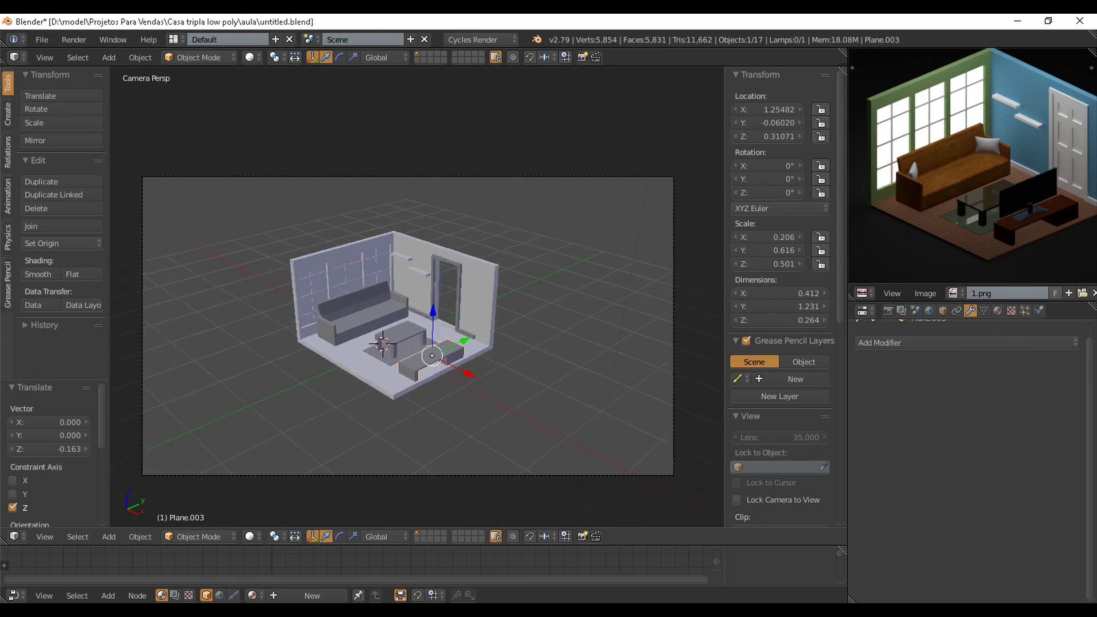
pyautogui.scroll(3, 417, 297)
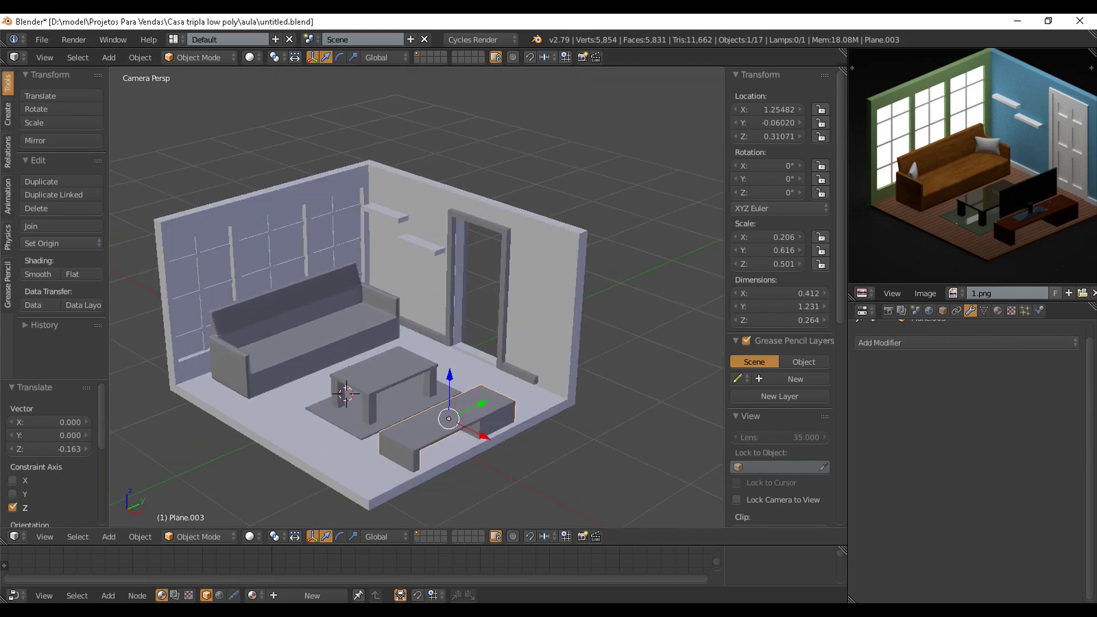